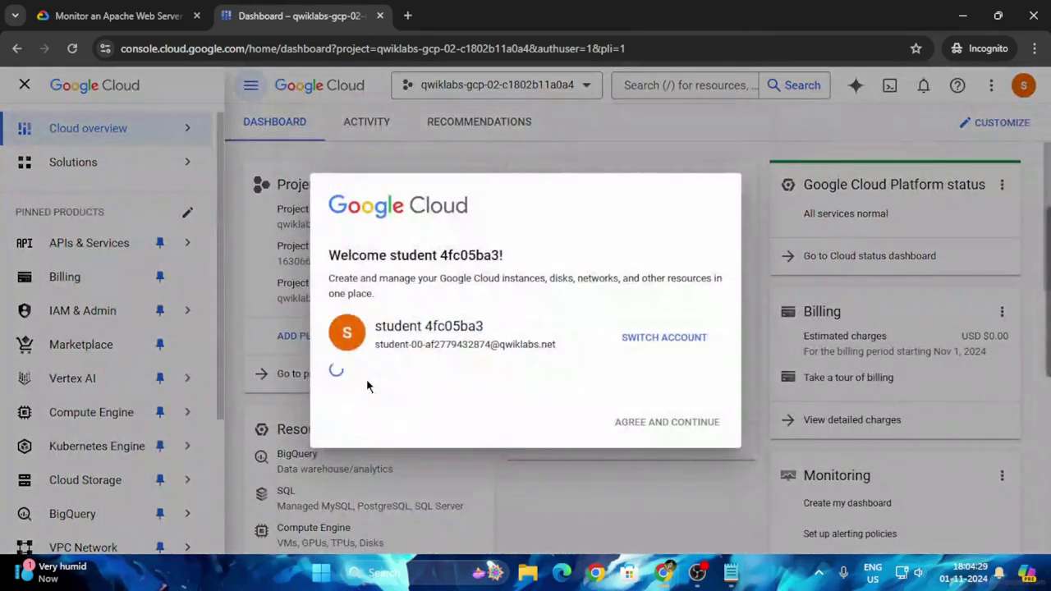
- Accept the Google Cloud Platform Terms of Service for the student account and continue to the console
click(328, 419)
click(673, 486)
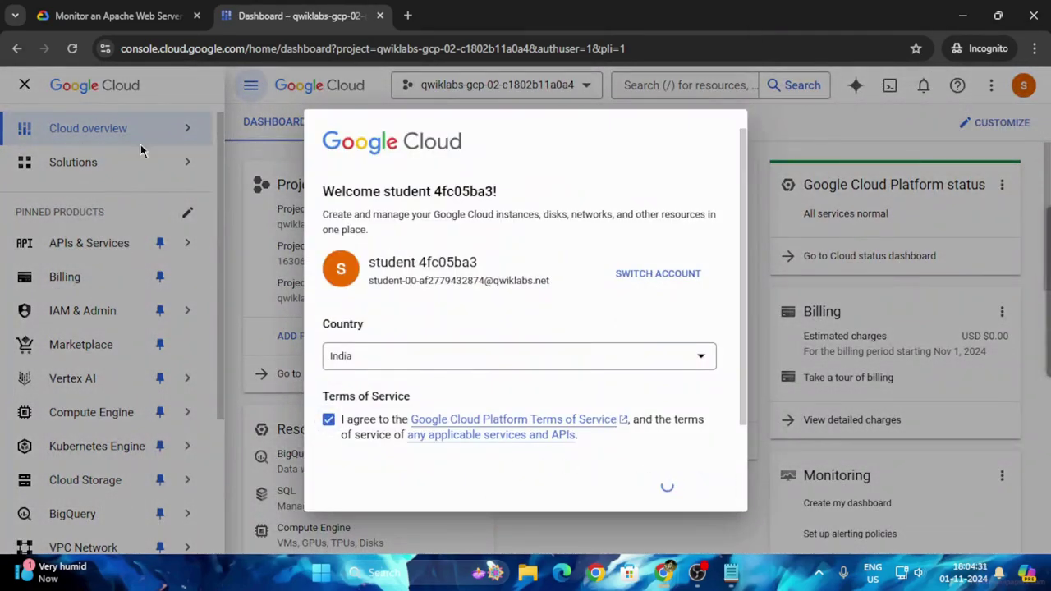
- Copy the instance name quickstart-vm from Task 1 of the lab instructions
click(119, 15)
scroll(563, 339, down, 9)
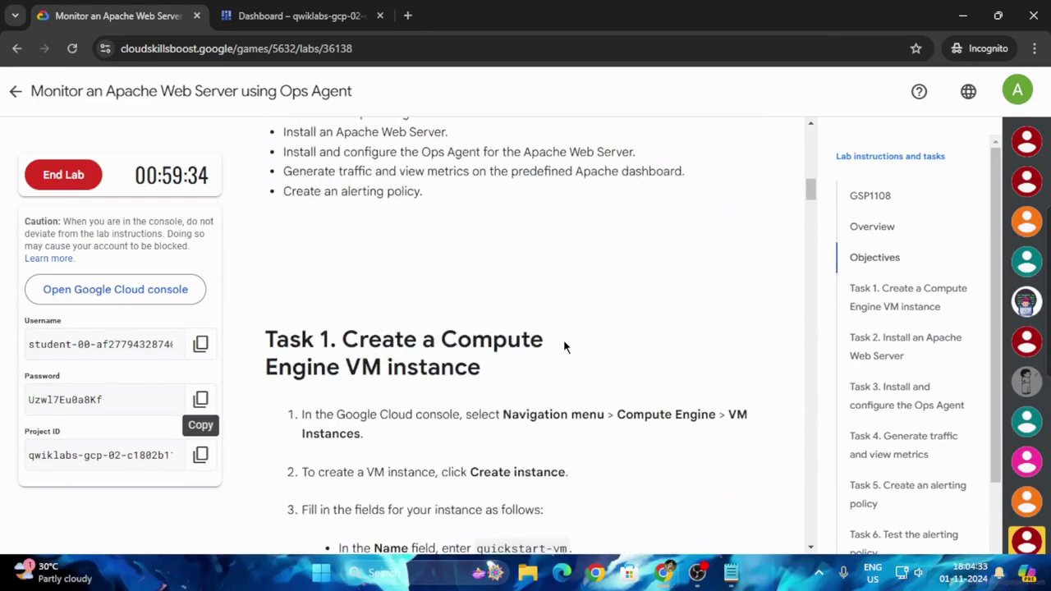
scroll(564, 339, up, 3)
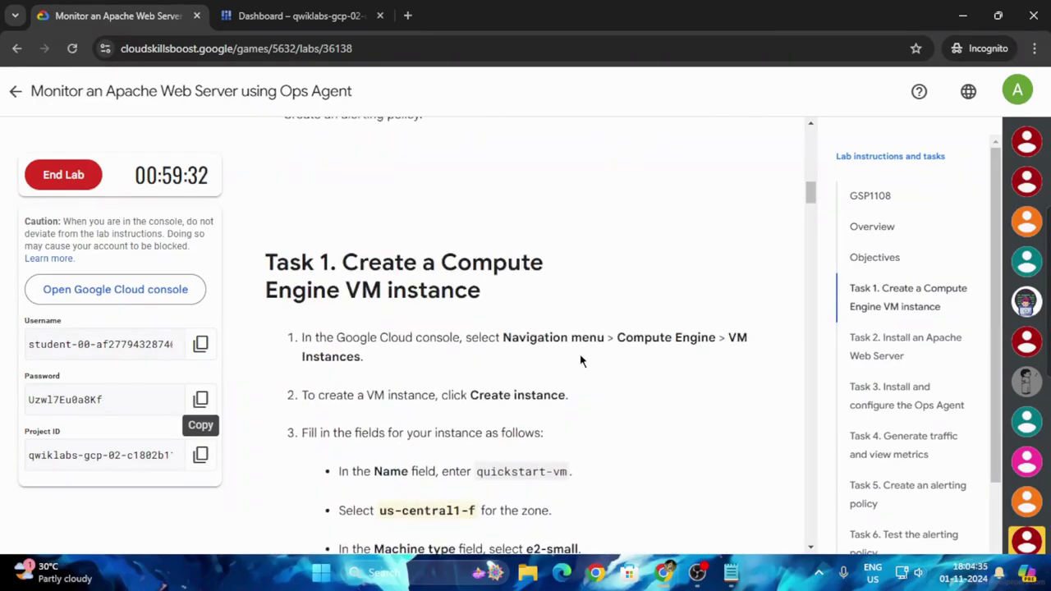
scroll(484, 414, down, 1)
mouse_move(475, 402)
mouse_down()
mouse_move(573, 396)
mouse_move(476, 398)
mouse_up()
key(ctrl+c)
click(573, 400)
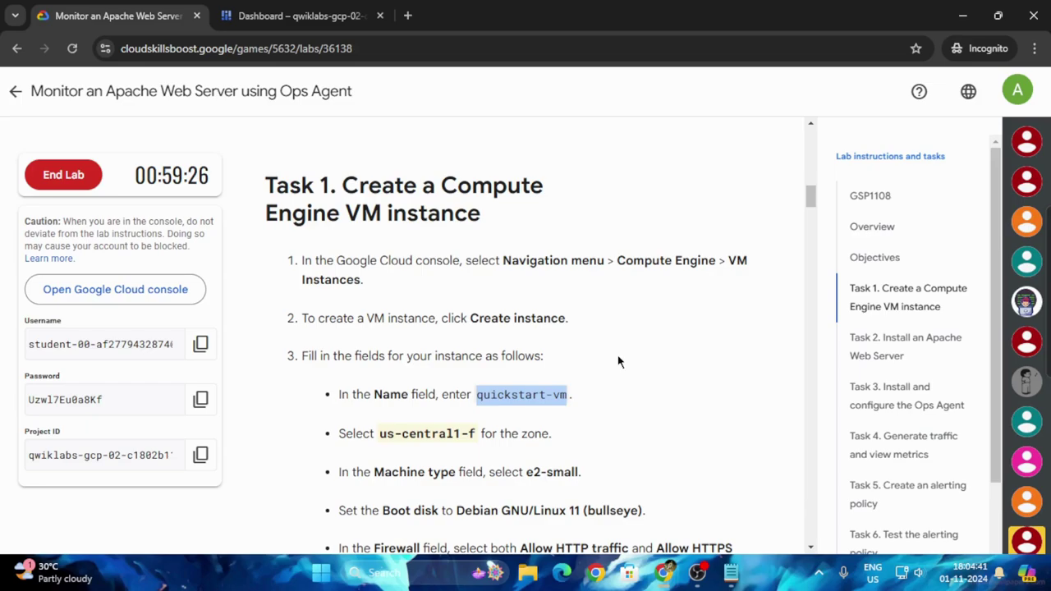
- Go to the Compute Engine VM instances in the Cloud console, start creating an instance and dismiss the tutorial
click(300, 16)
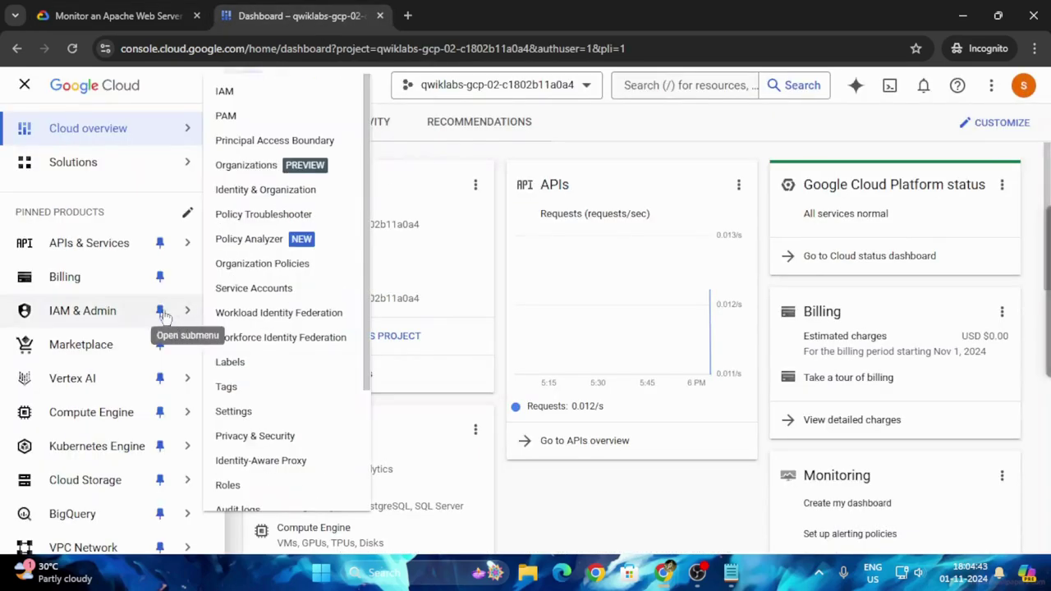
mouse_move(104, 421)
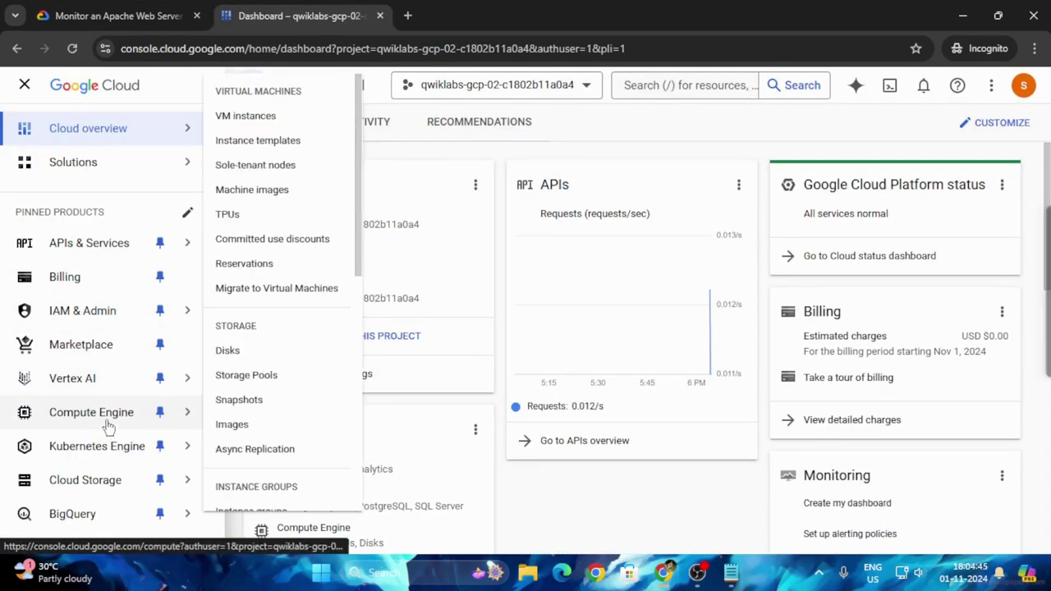
click(246, 116)
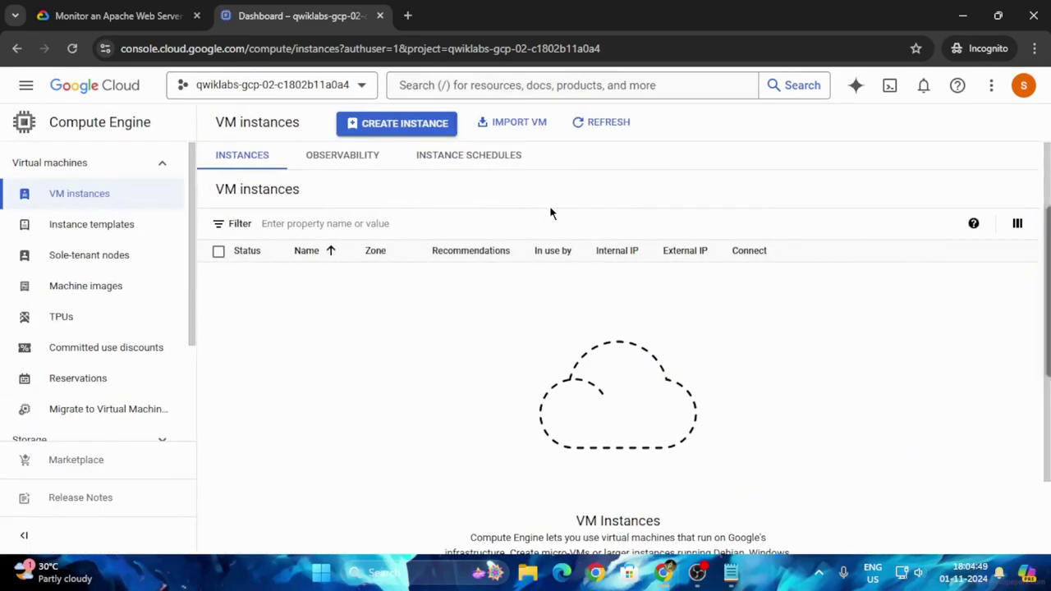
click(436, 132)
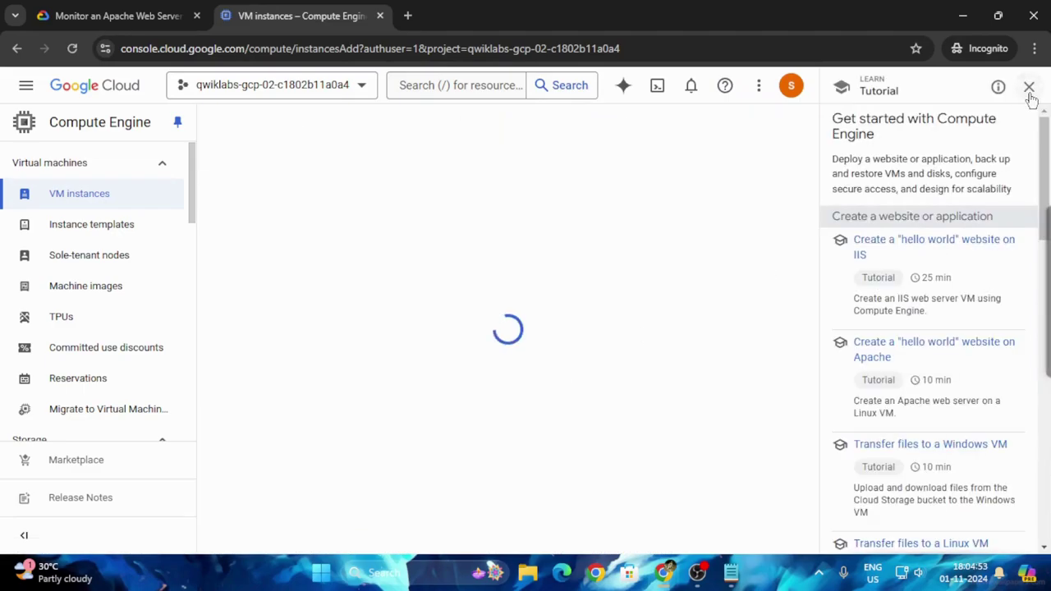
click(1029, 88)
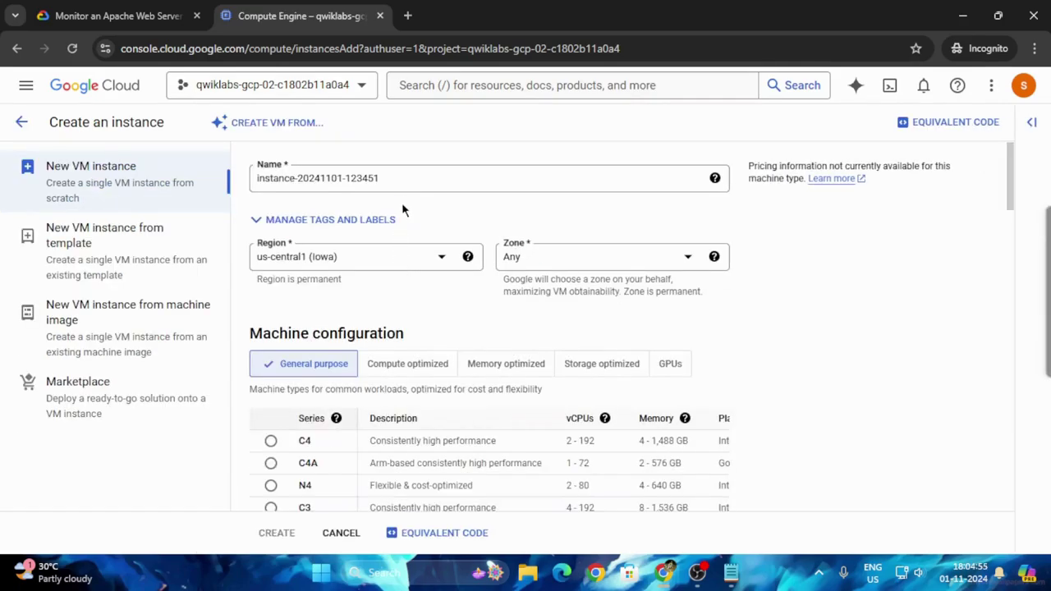
- Replace the default name of the new VM instance with quickstart-vm
drag(379, 178, 226, 194)
key(BackSpace)
key(BackSpace)
key(ctrl+v)
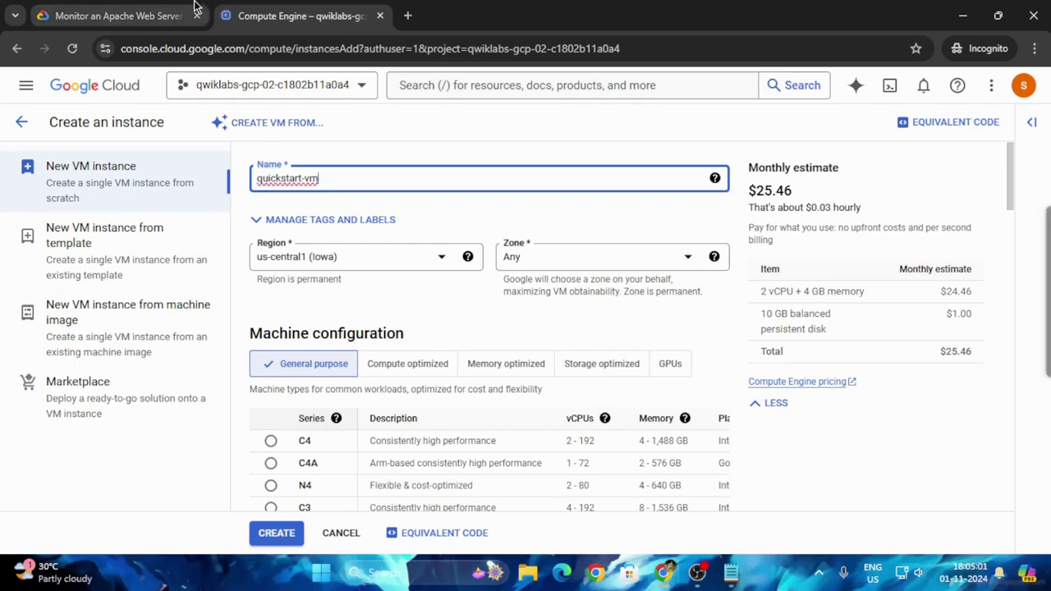
- Check the zone required by the lab instructions and set the instance's zone to us-central1-f
click(142, 7)
scroll(434, 312, down, 2)
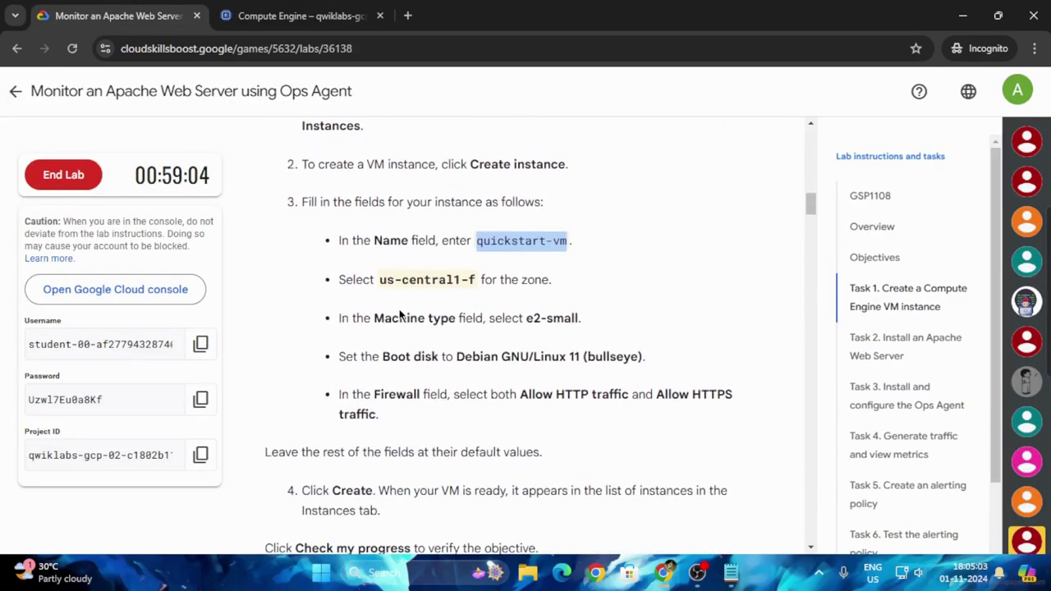
click(325, 7)
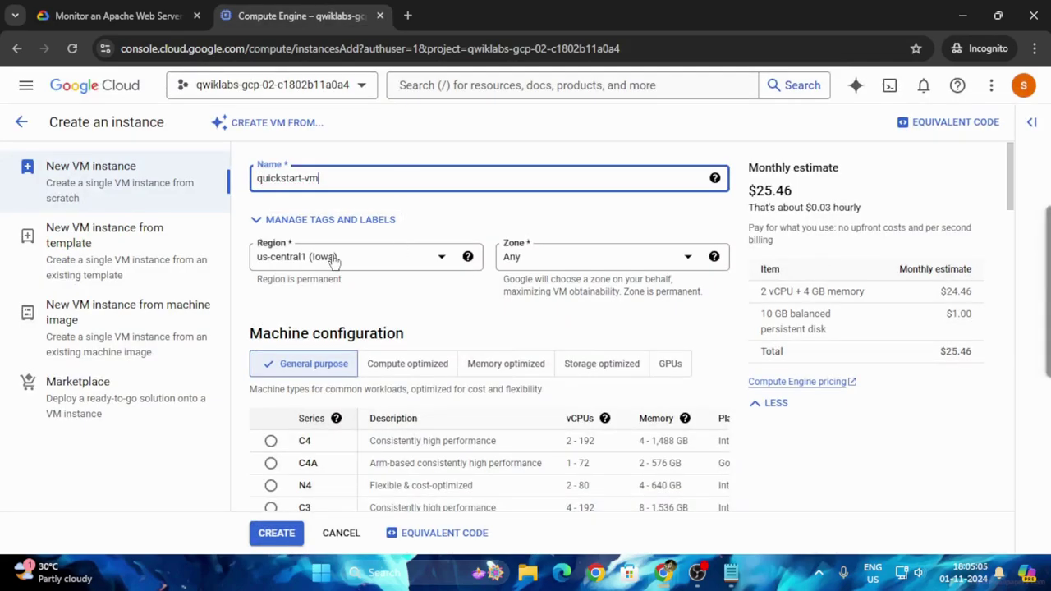
click(541, 260)
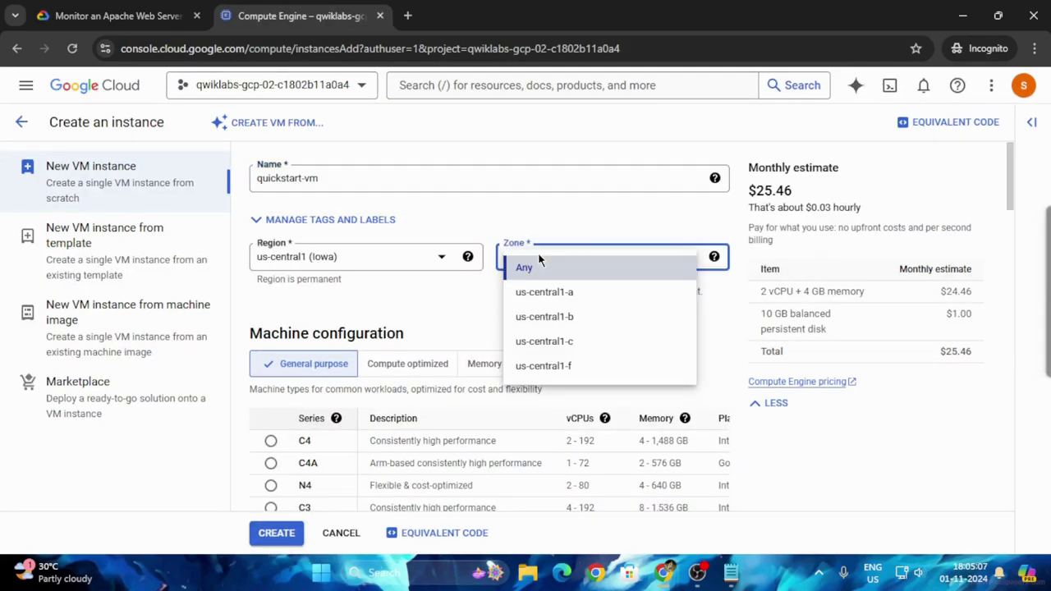
click(562, 365)
- Check the required machine type in the lab instructions and set the instance to the shared-core e2-small preset
click(115, 15)
scroll(552, 243, down, 3)
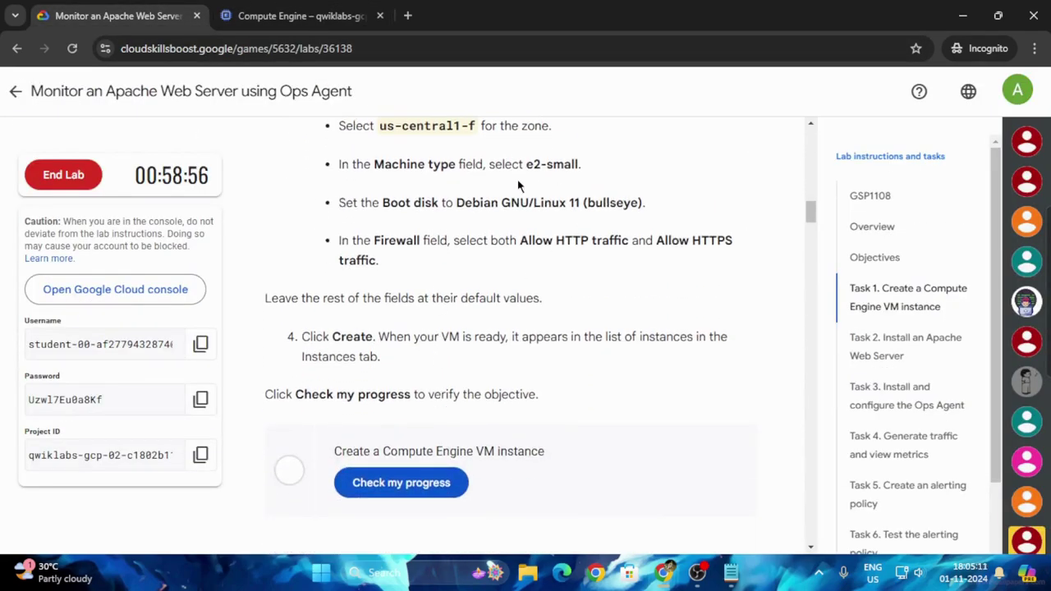
click(333, 14)
scroll(420, 421, down, 3)
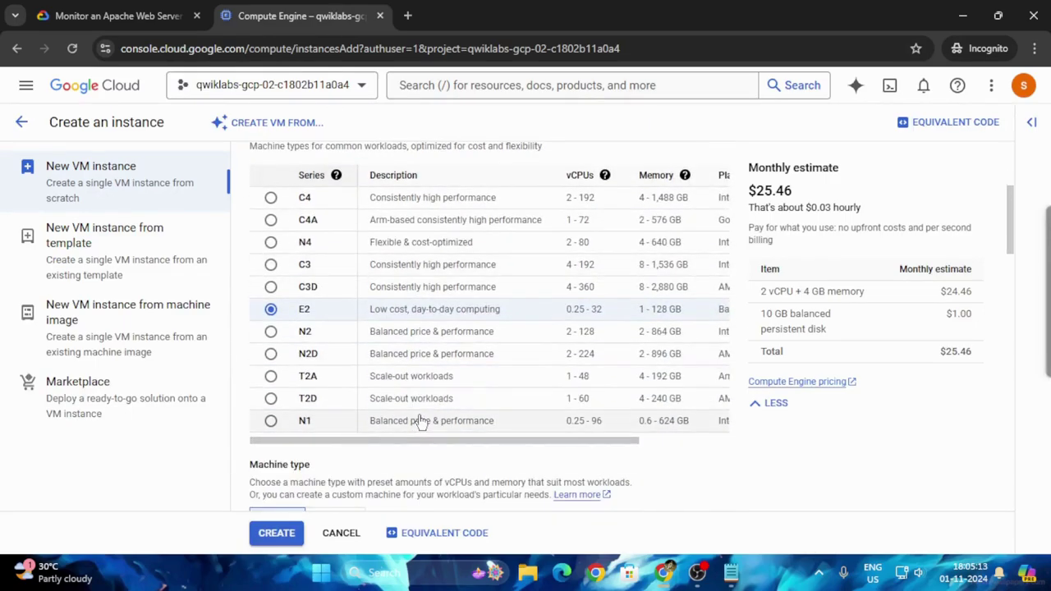
scroll(421, 422, down, 3)
click(407, 333)
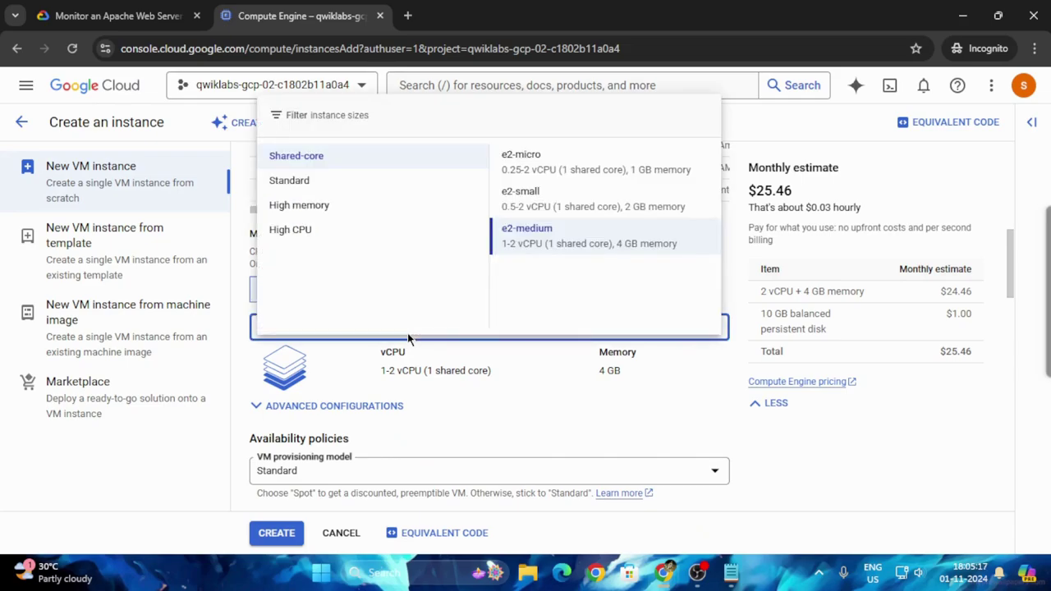
click(564, 201)
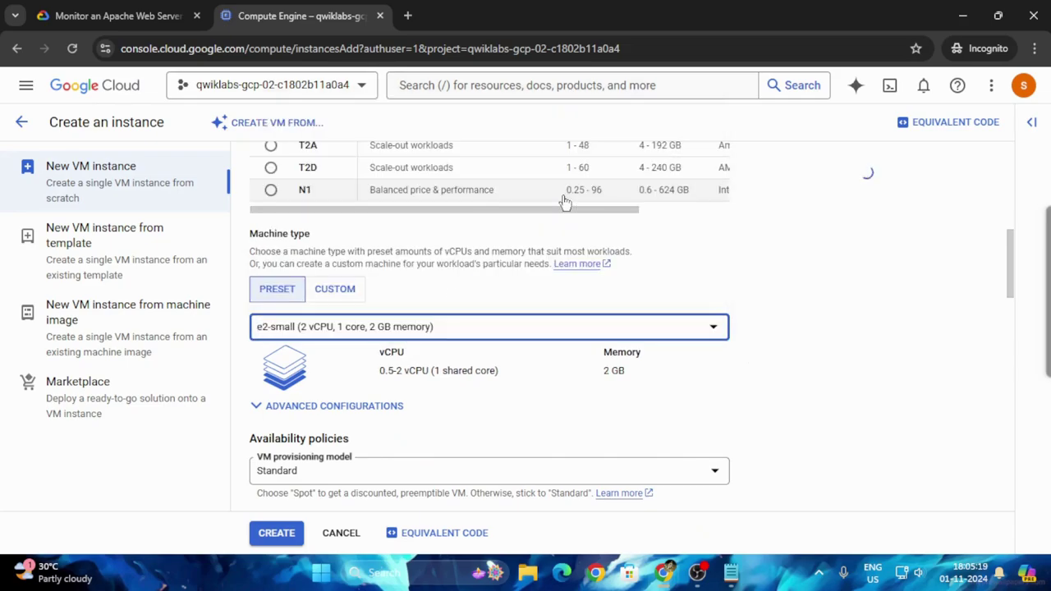
- Change the boot disk image to Debian GNU/Linux 11 (bullseye), x86/64, as the lab instructions require, and apply it
click(115, 14)
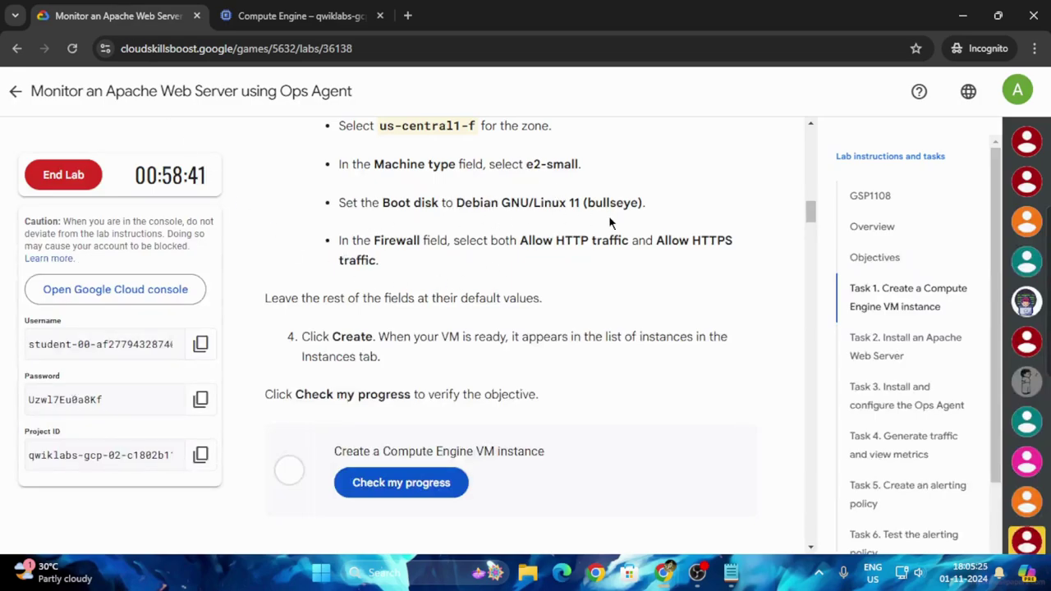
click(259, 13)
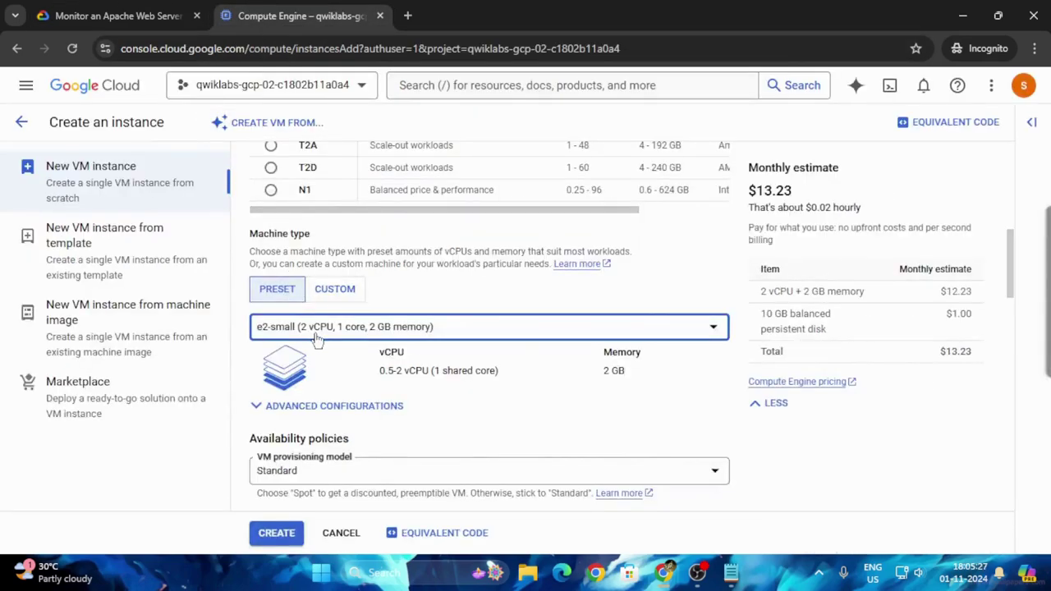
scroll(317, 338, down, 2)
scroll(320, 338, down, 5)
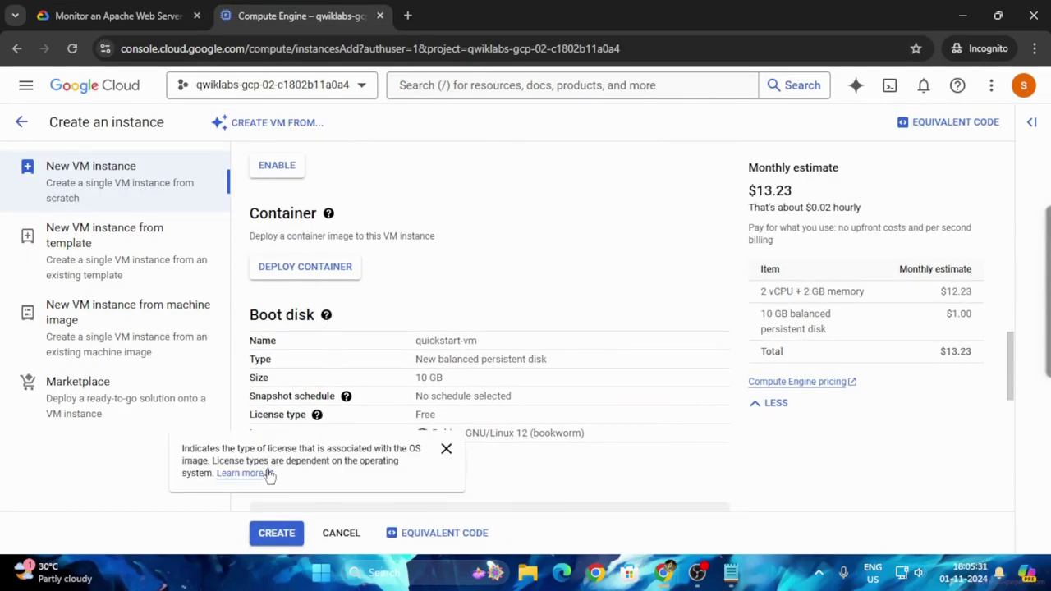
click(124, 11)
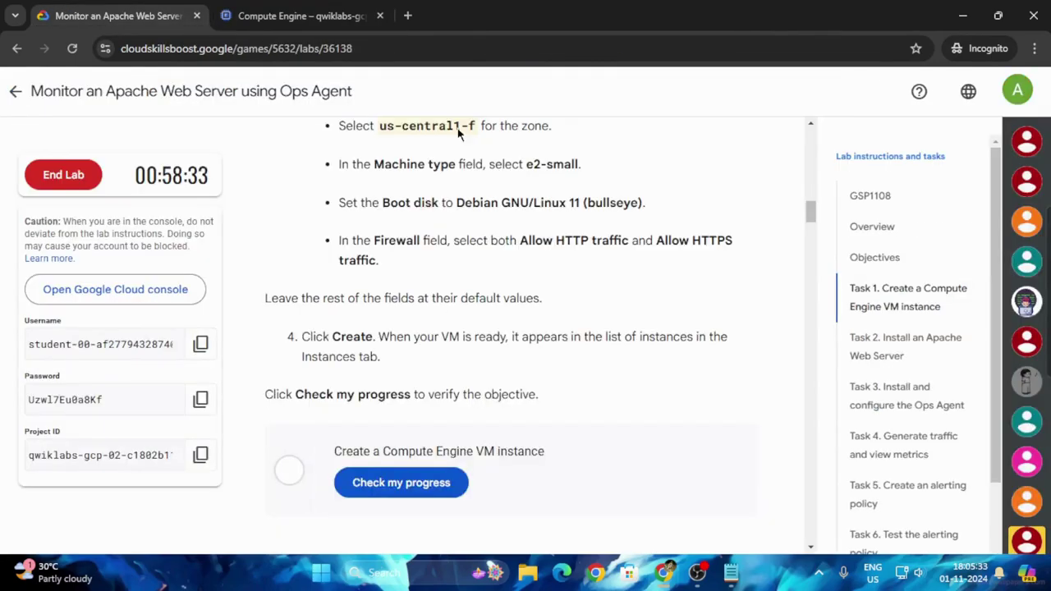
click(297, 16)
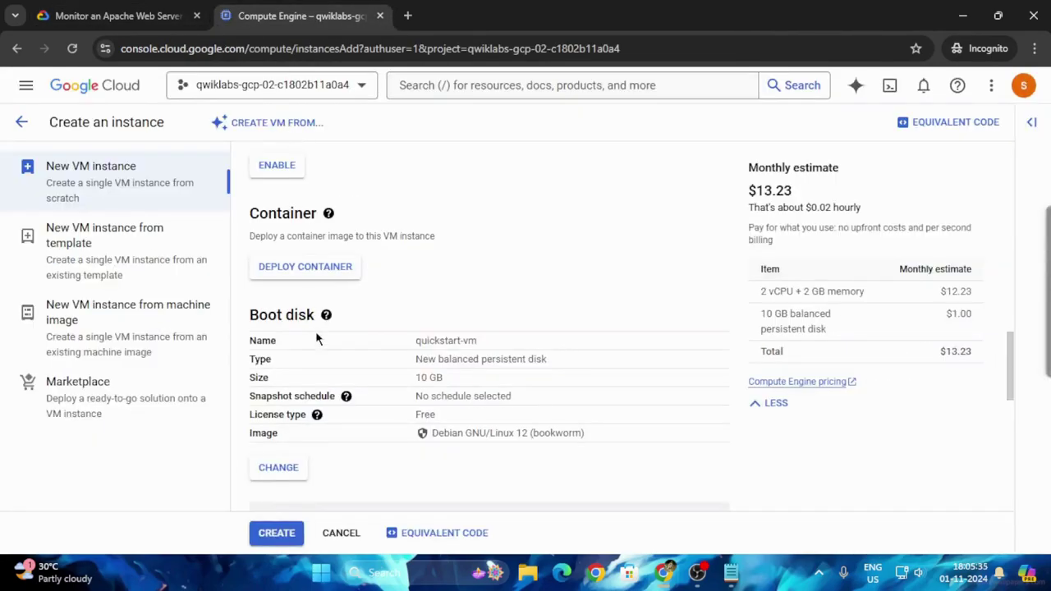
click(280, 467)
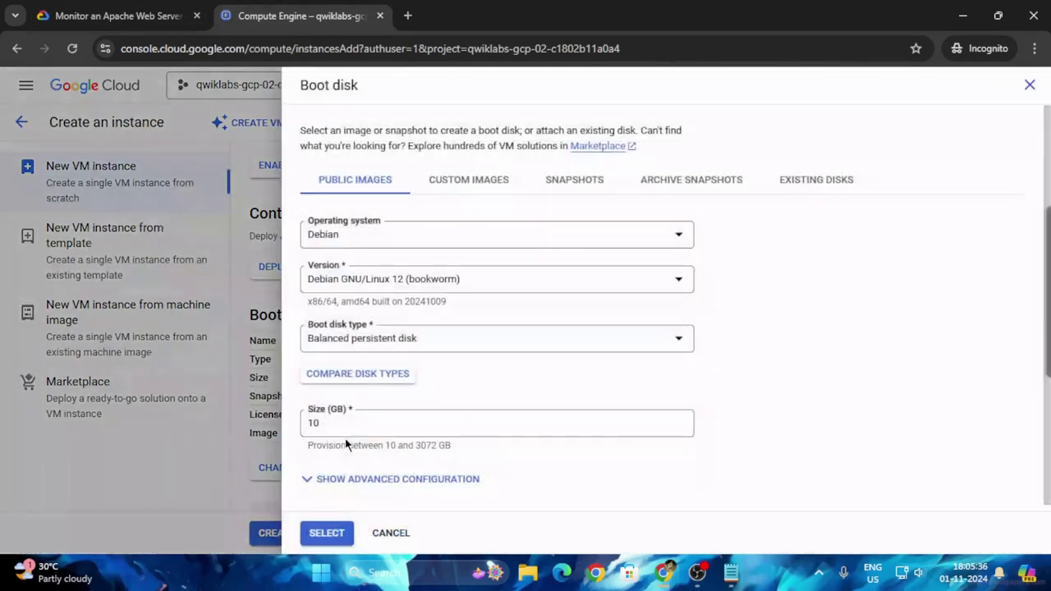
click(493, 283)
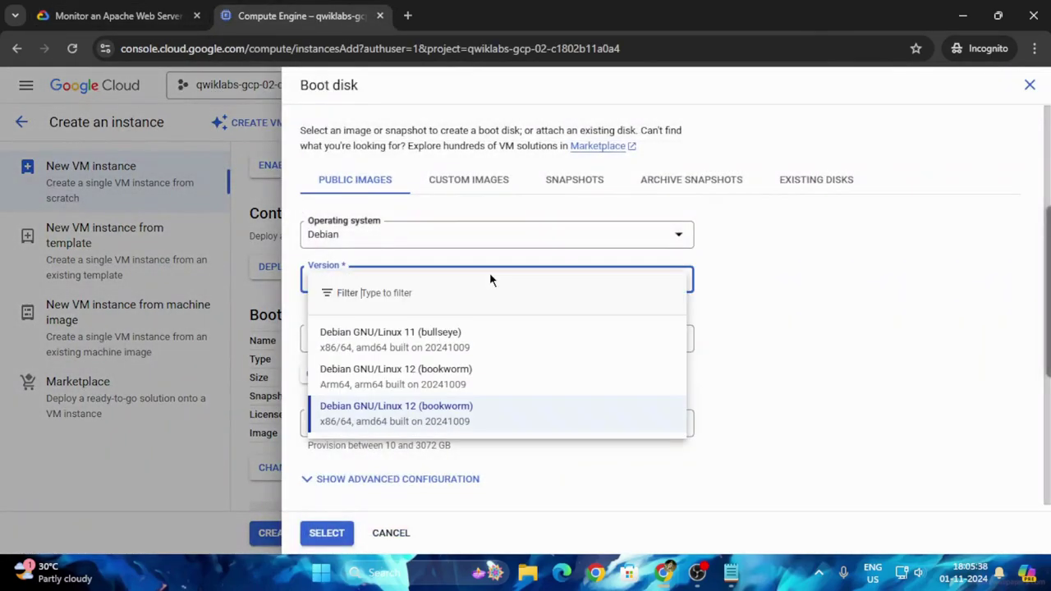
click(402, 337)
click(78, 15)
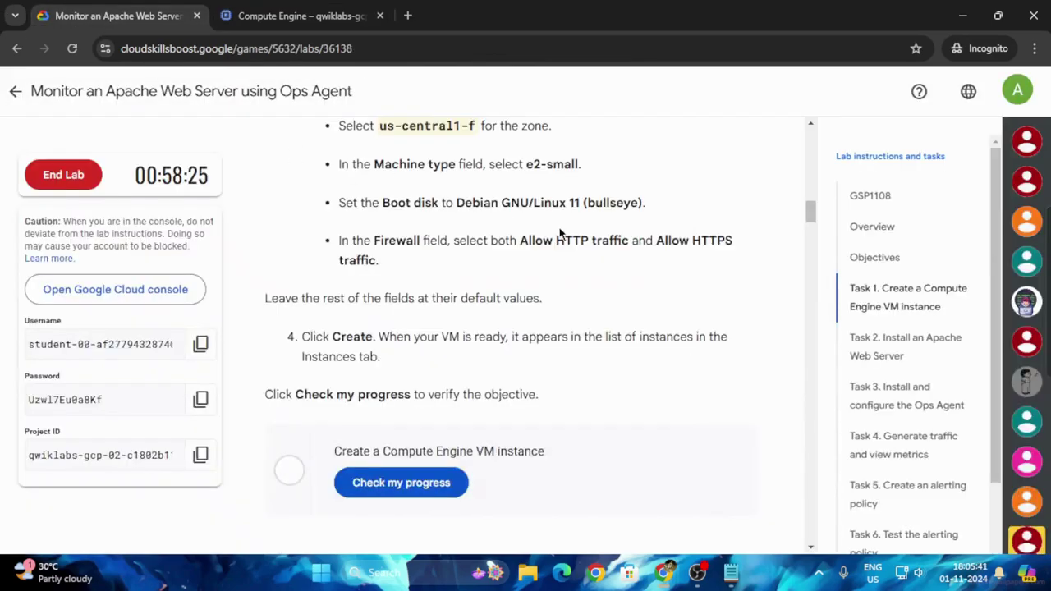
click(318, 6)
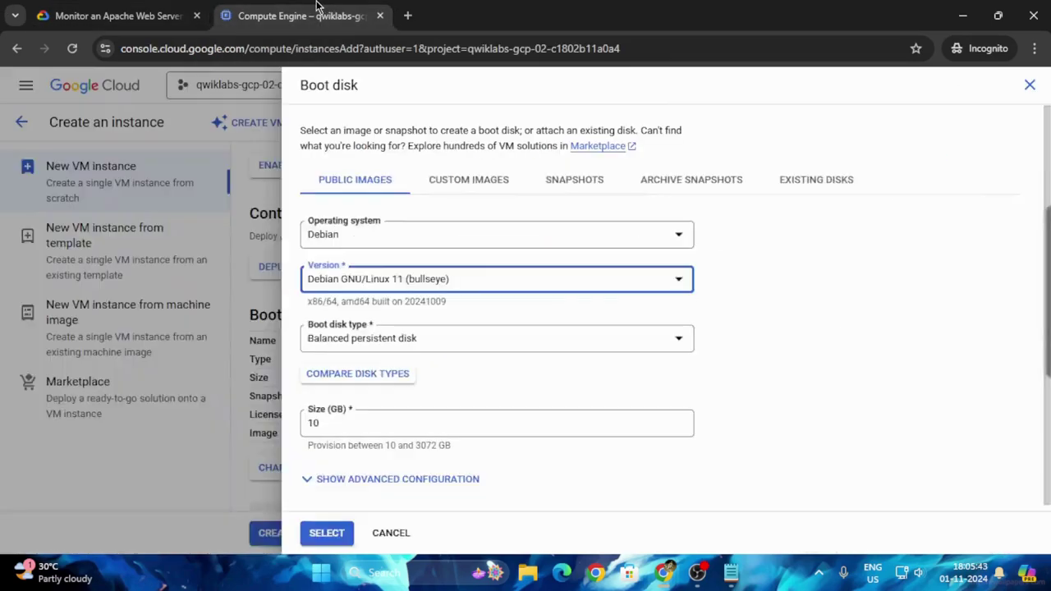
click(326, 533)
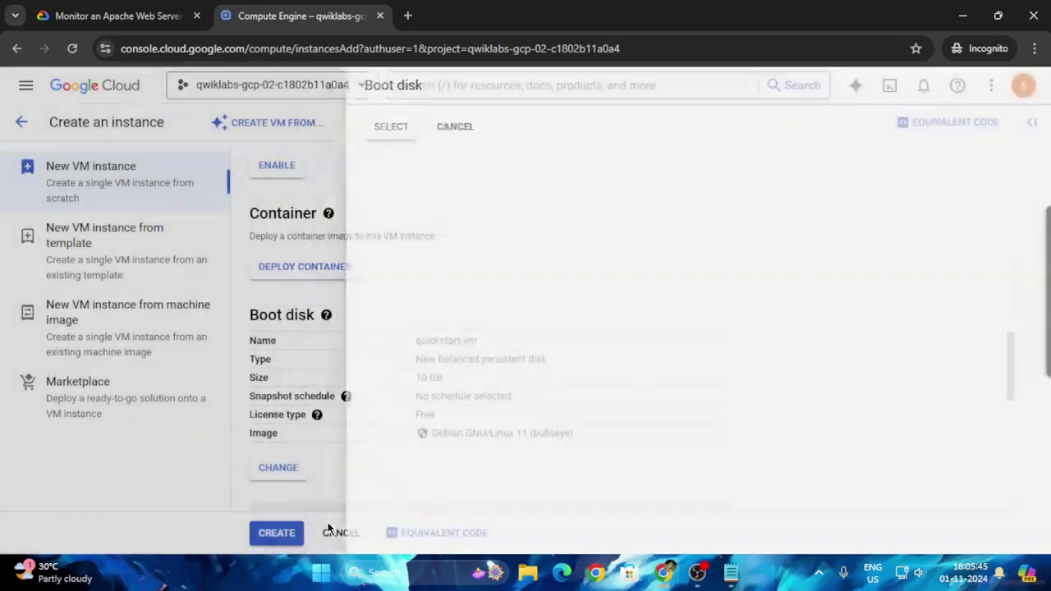
- Allow both HTTP and HTTPS traffic in the instance's firewall settings, as listed in the lab instructions
scroll(315, 180, down, 3)
click(98, 16)
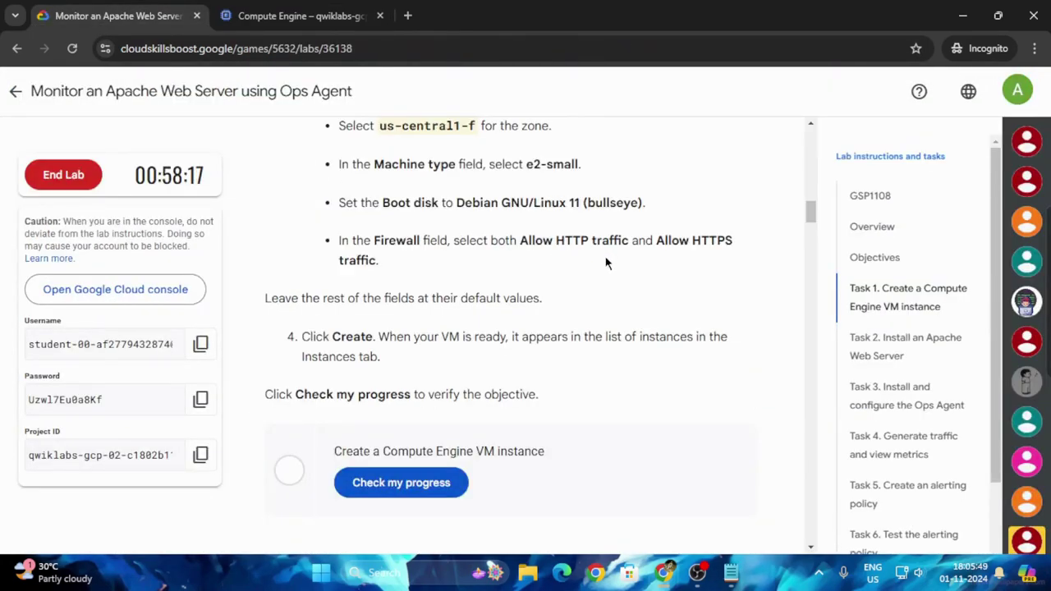
click(300, 15)
scroll(303, 394, down, 3)
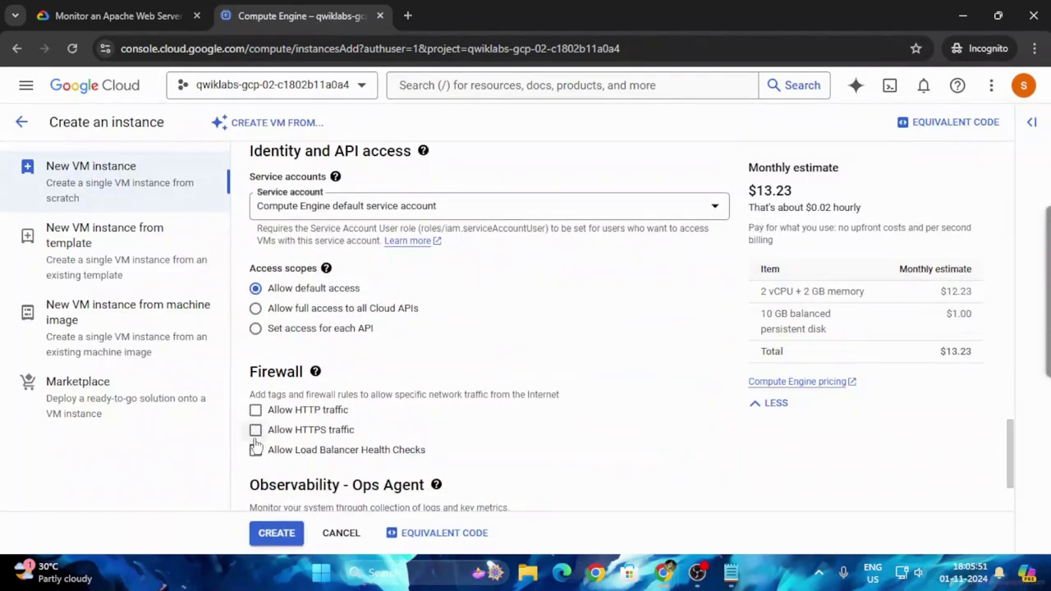
click(255, 410)
click(256, 430)
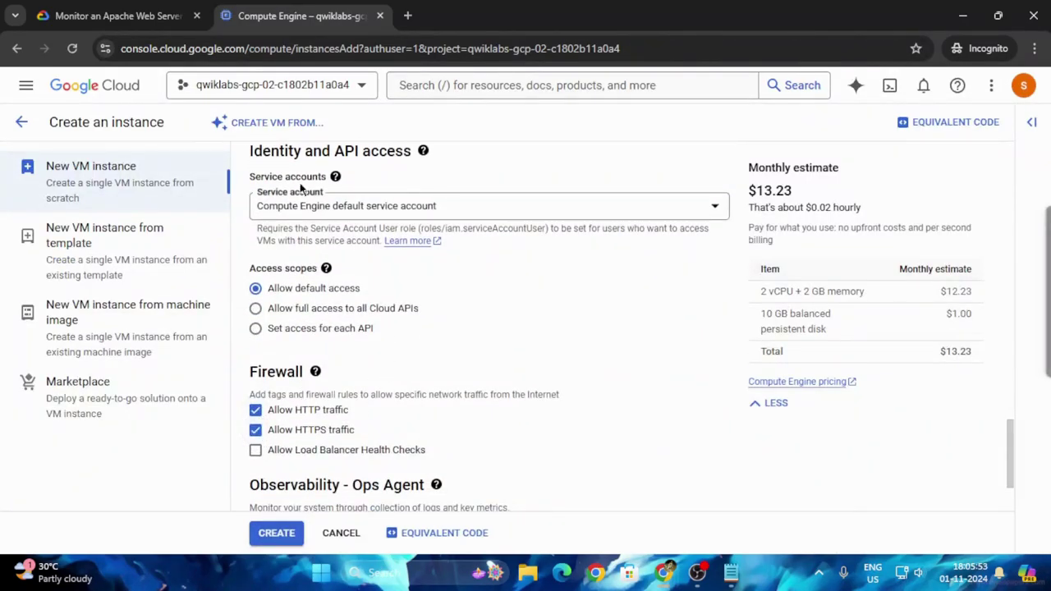
- Review the remaining Task 1 instructions and create the quickstart-vm instance with the other fields at their defaults
click(92, 6)
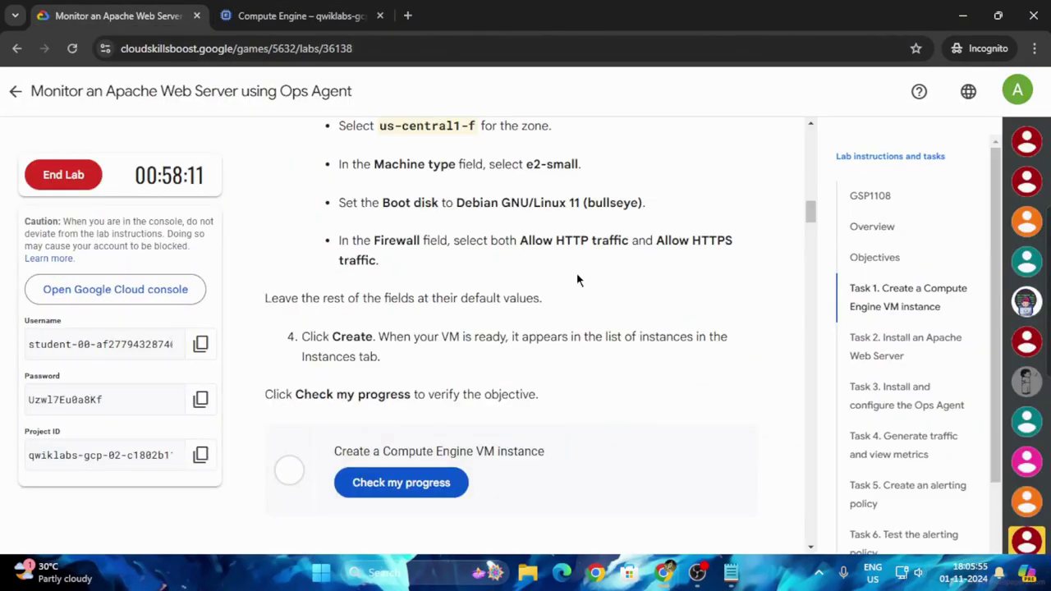
scroll(493, 299, down, 2)
click(297, 16)
click(276, 533)
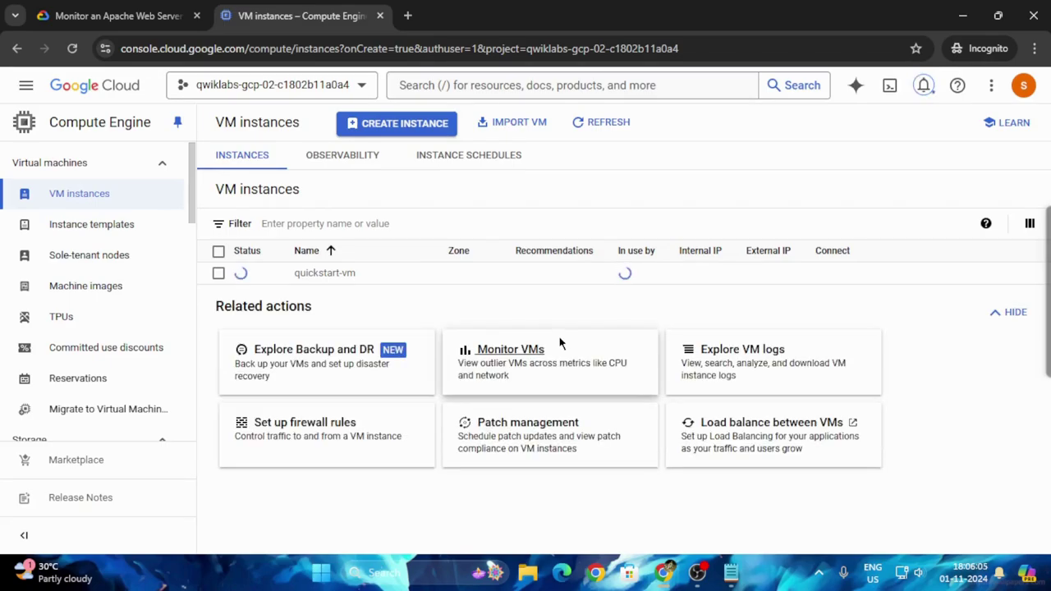
- Check the lab progress for "Create a Compute Engine VM instance" and go on to the Task 2 instructions
click(121, 10)
click(384, 329)
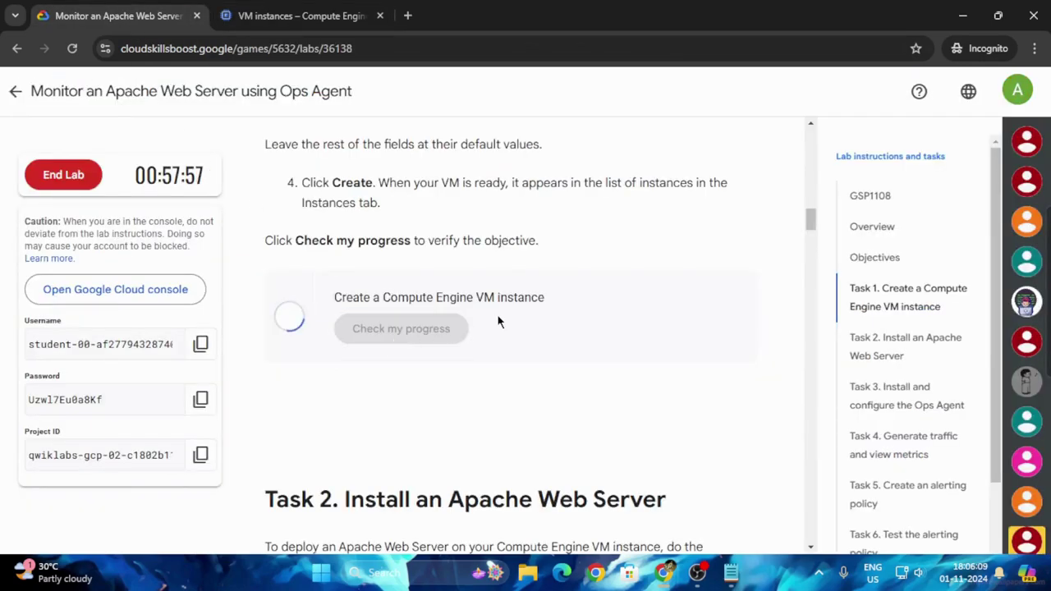
click(418, 331)
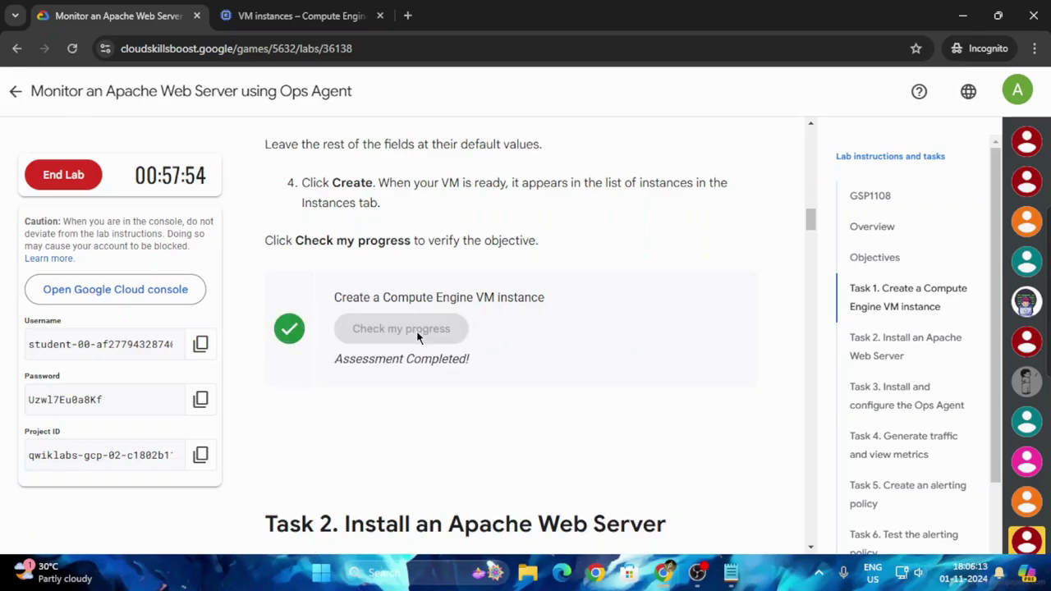
scroll(446, 388, down, 5)
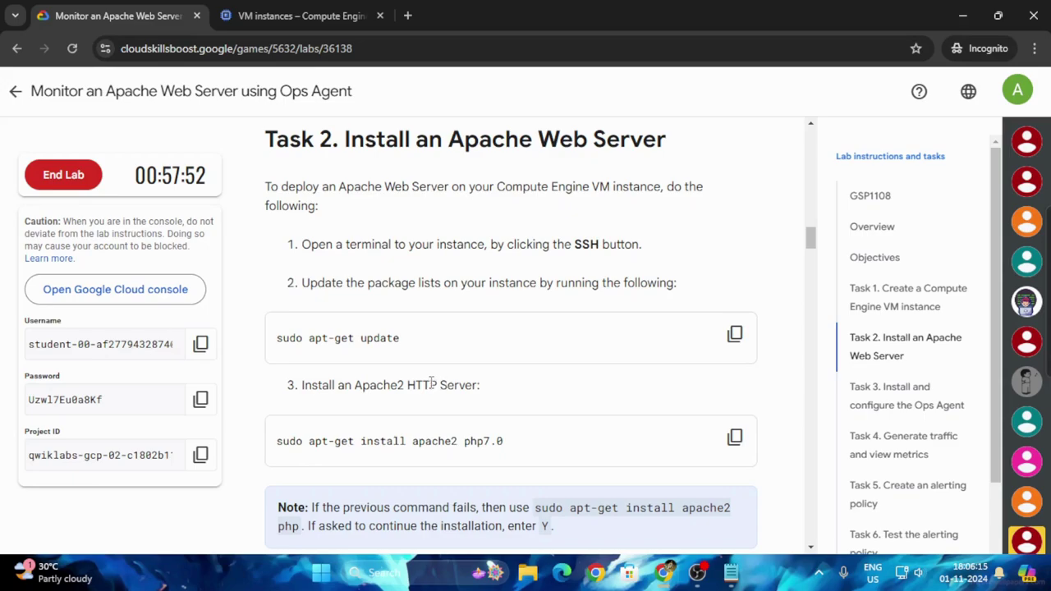
- Start a Cloud Shell session for the lab project and shrink its terminal pane to uncover the VM instances list
click(300, 15)
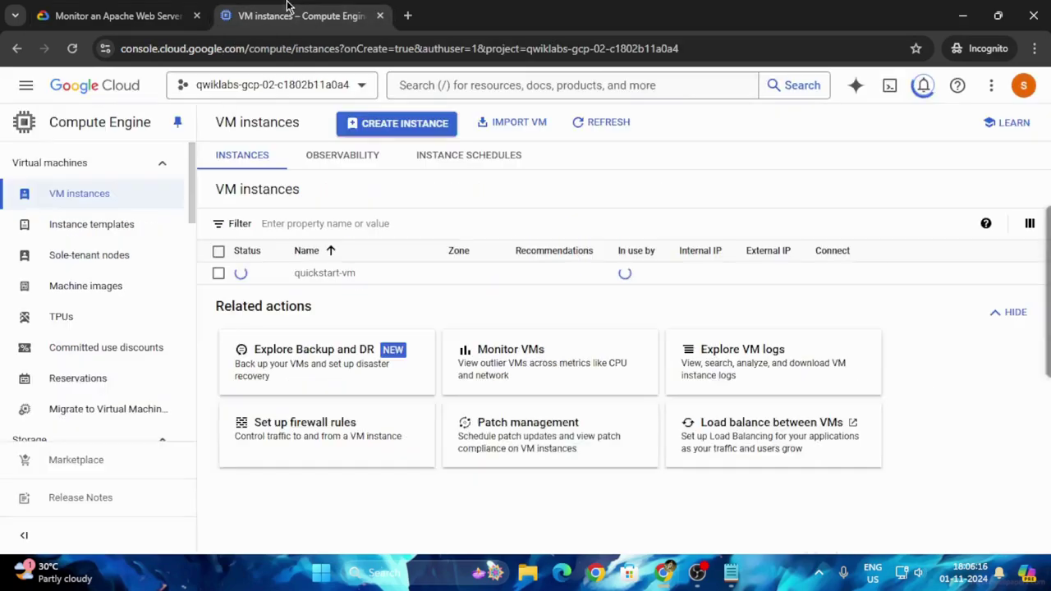
click(877, 84)
drag(520, 343, 508, 207)
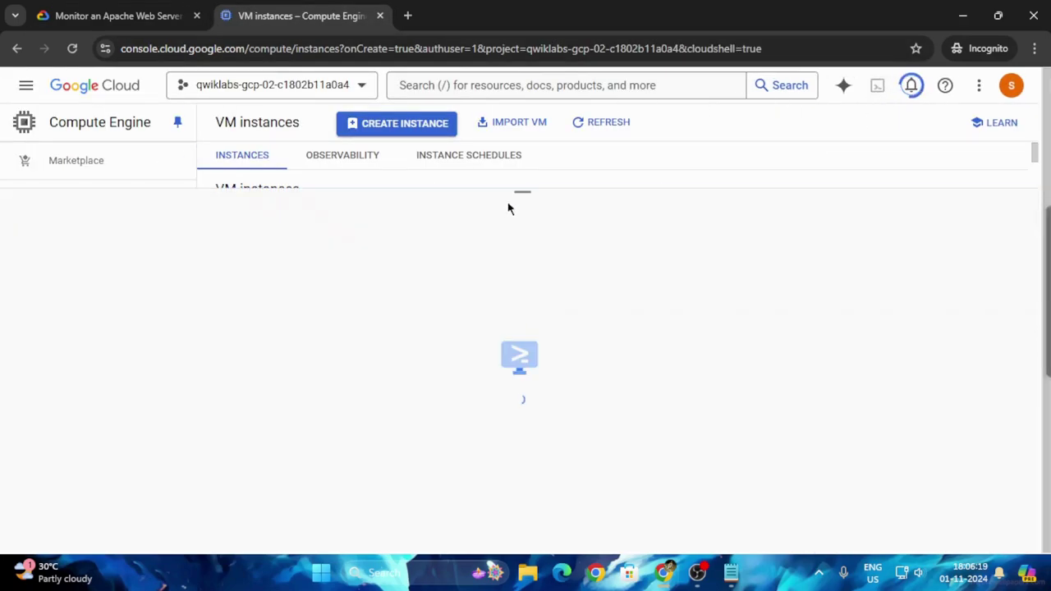
click(156, 14)
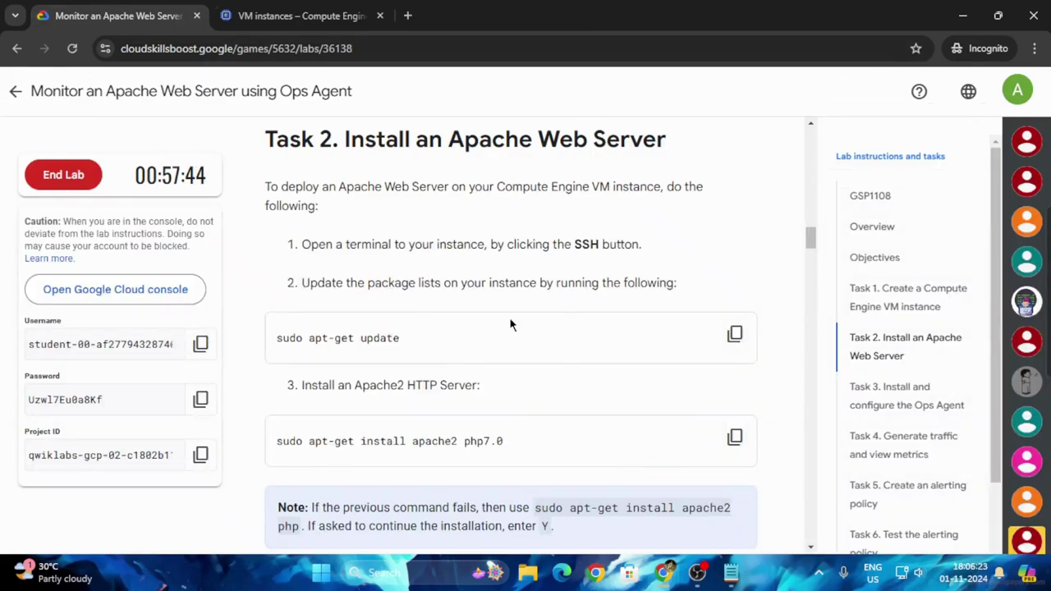
click(299, 15)
drag(523, 190, 621, 453)
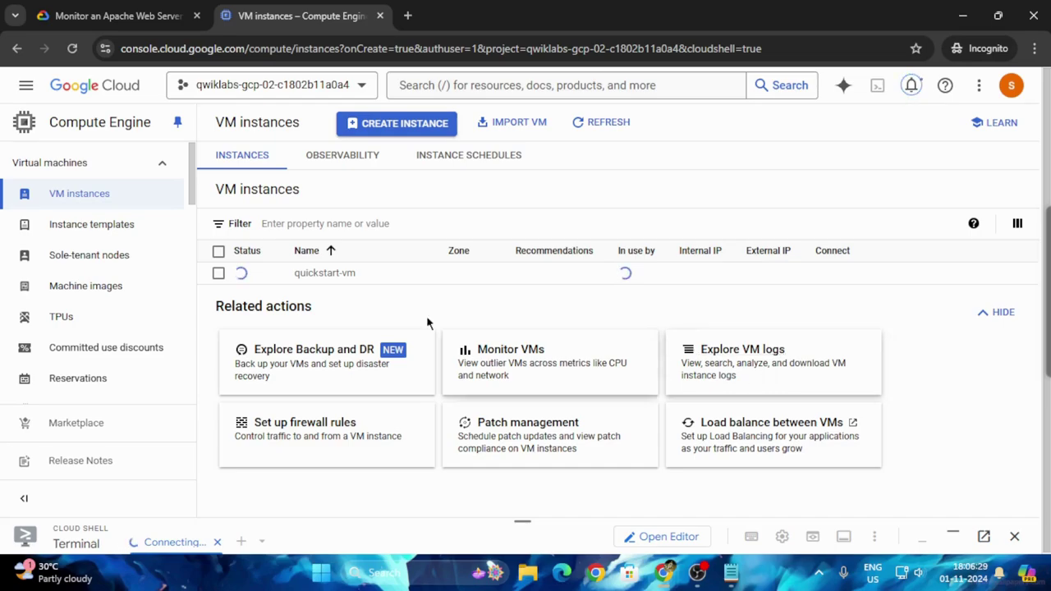
- Refresh the VM instances list and open an SSH-in-browser session to quickstart-vm, leaving its window minimized
click(606, 128)
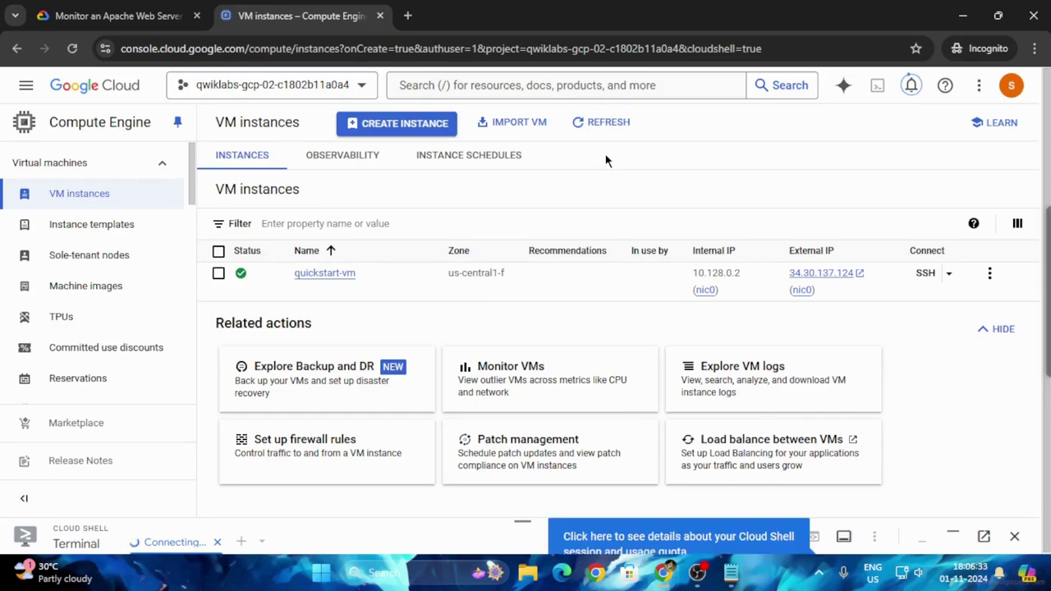
click(928, 276)
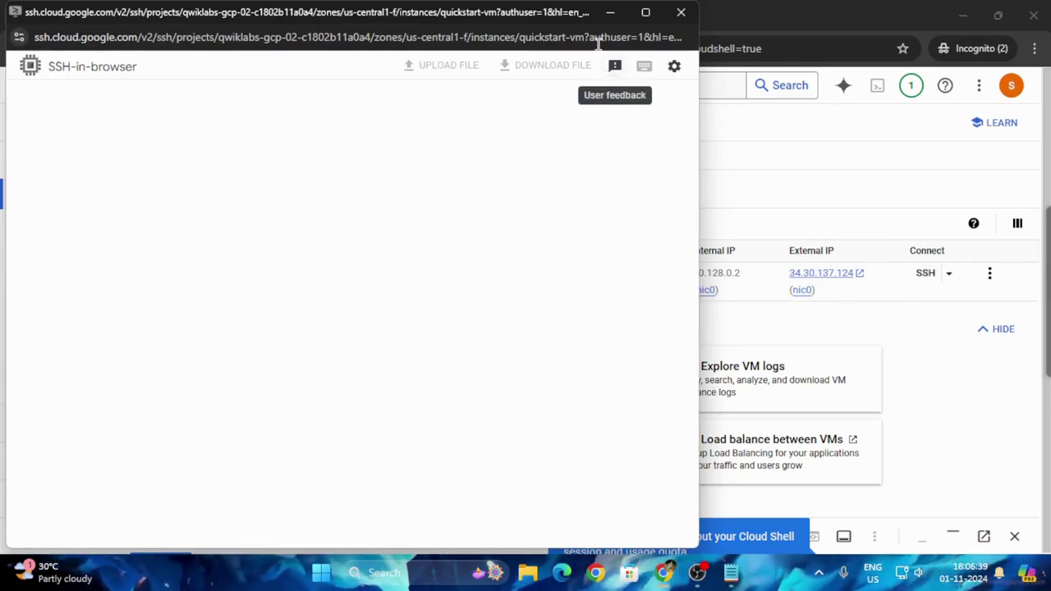
click(610, 13)
- Copy the package list update command from Task 2, authorize SSH-in-browser to connect, and run sudo apt-get update on quickstart-vm
click(140, 8)
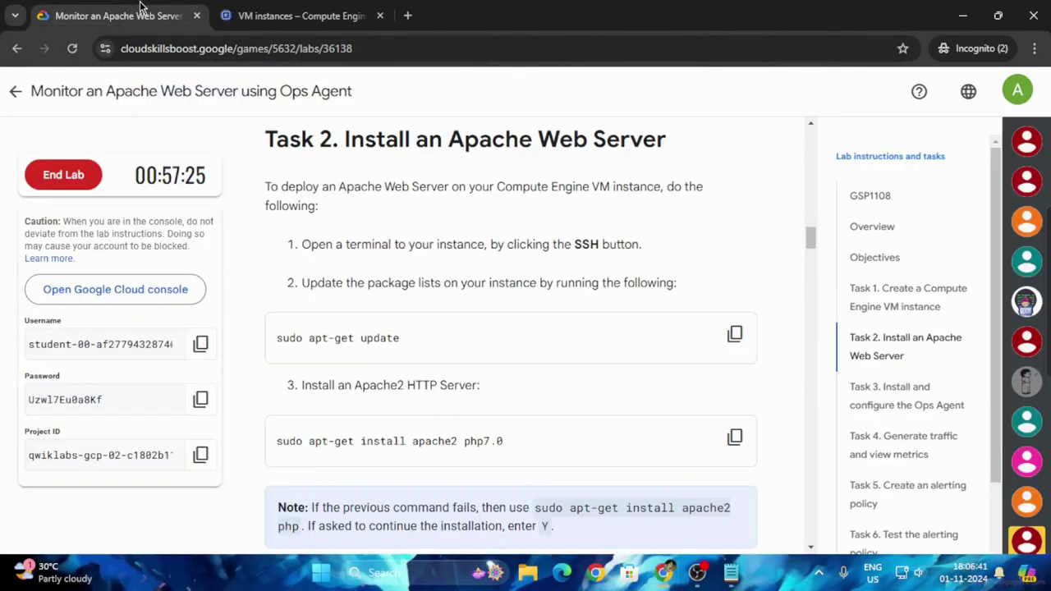
scroll(583, 406, down, 1)
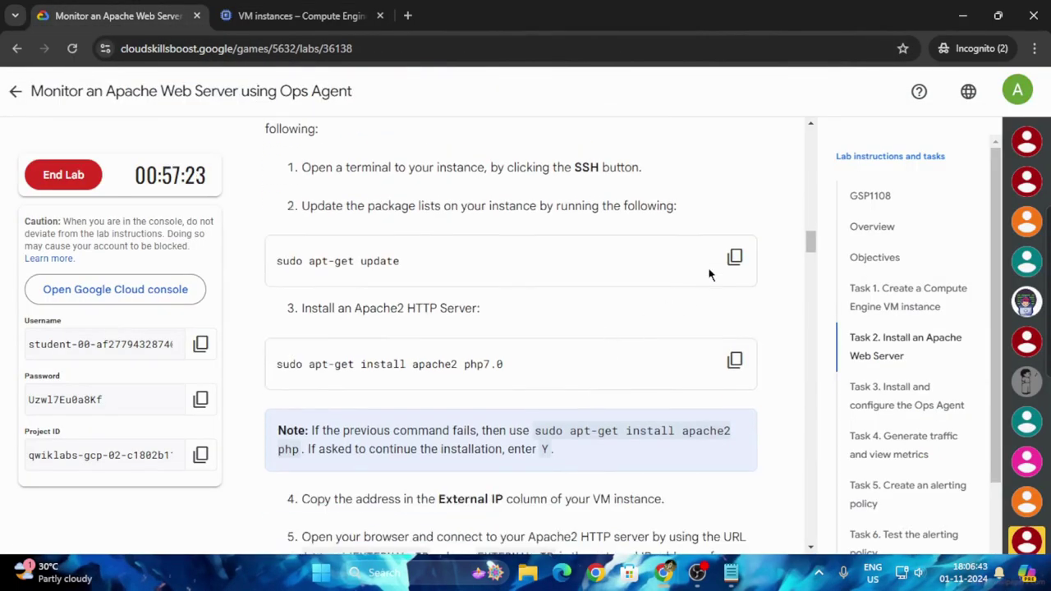
click(735, 257)
scroll(698, 345, down, 1)
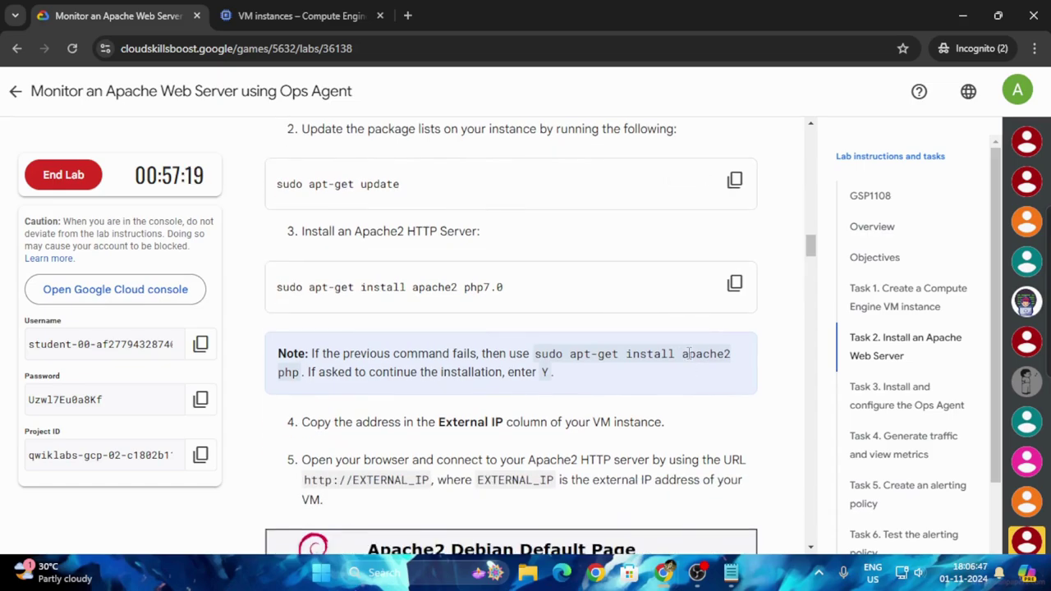
mouse_move(664, 572)
click(831, 484)
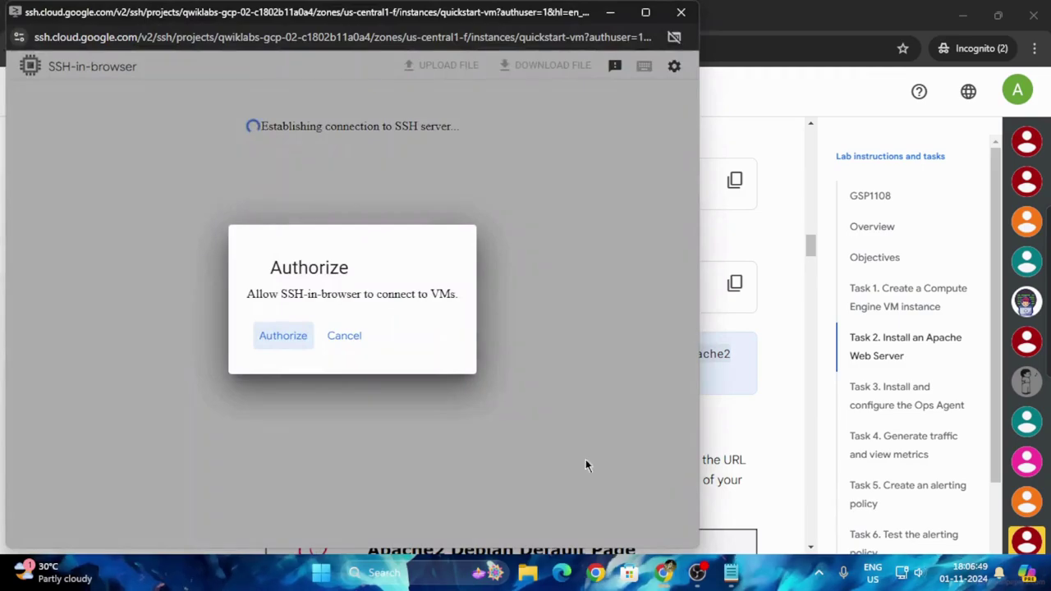
click(294, 332)
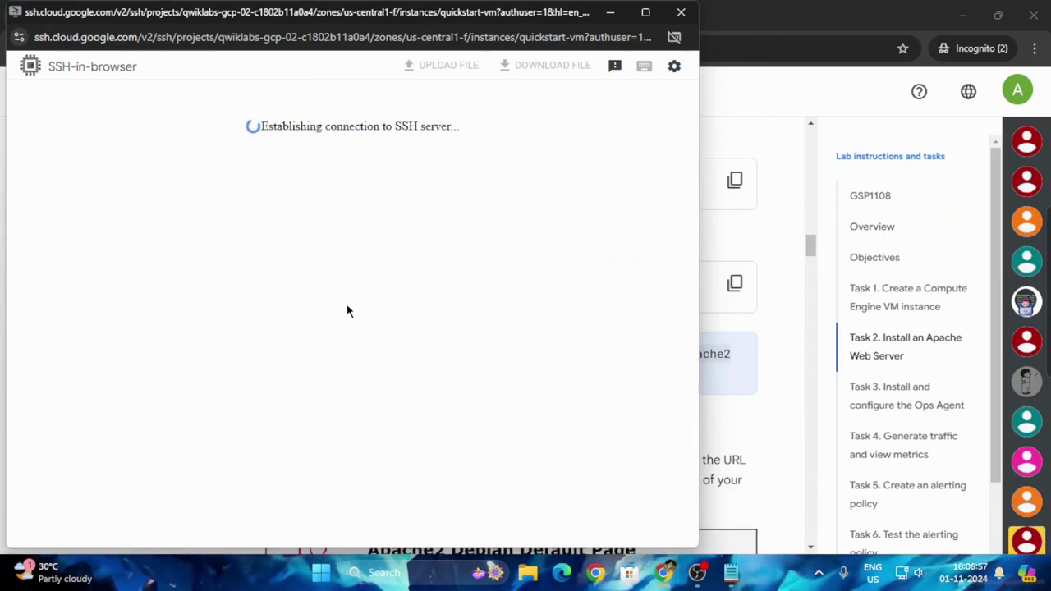
key(ctrl+v)
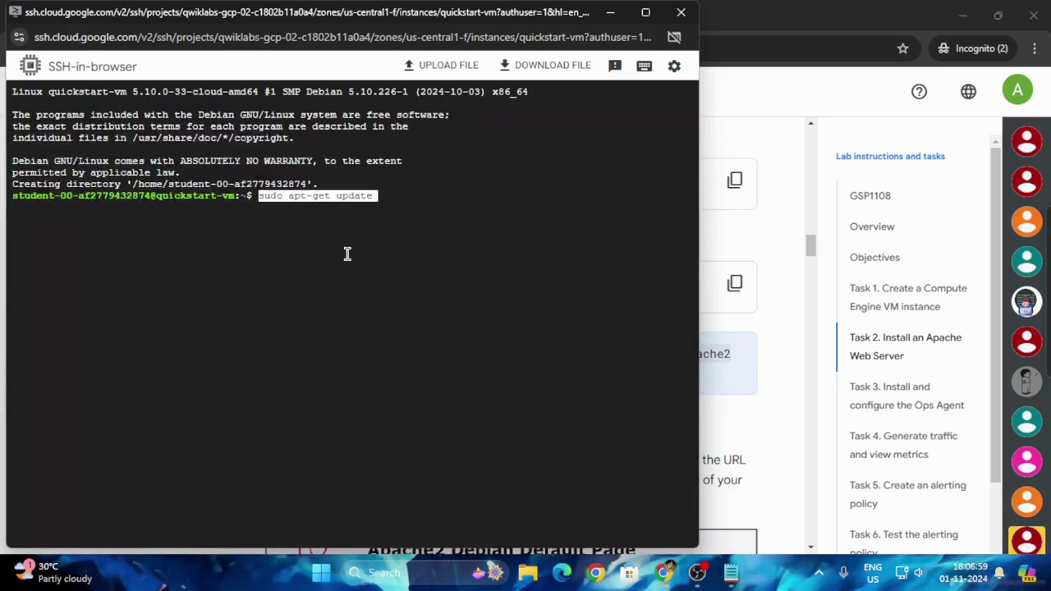
key(Return)
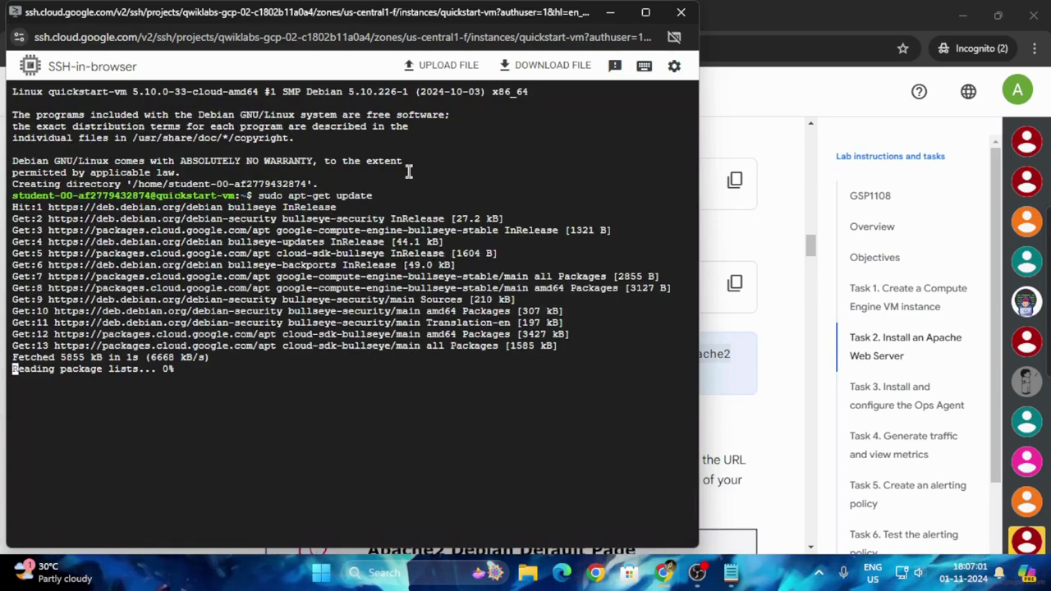
- Copy the Apache2 install command from Task 2, run sudo apt-get install apache2 php7.0 over SSH, and answer Y to continue
click(735, 285)
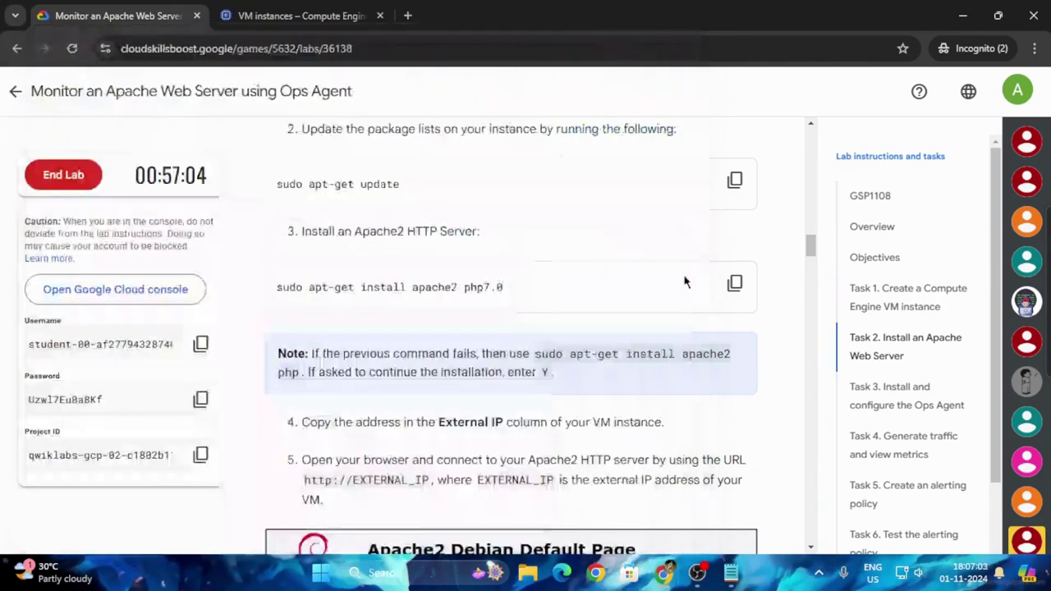
click(735, 285)
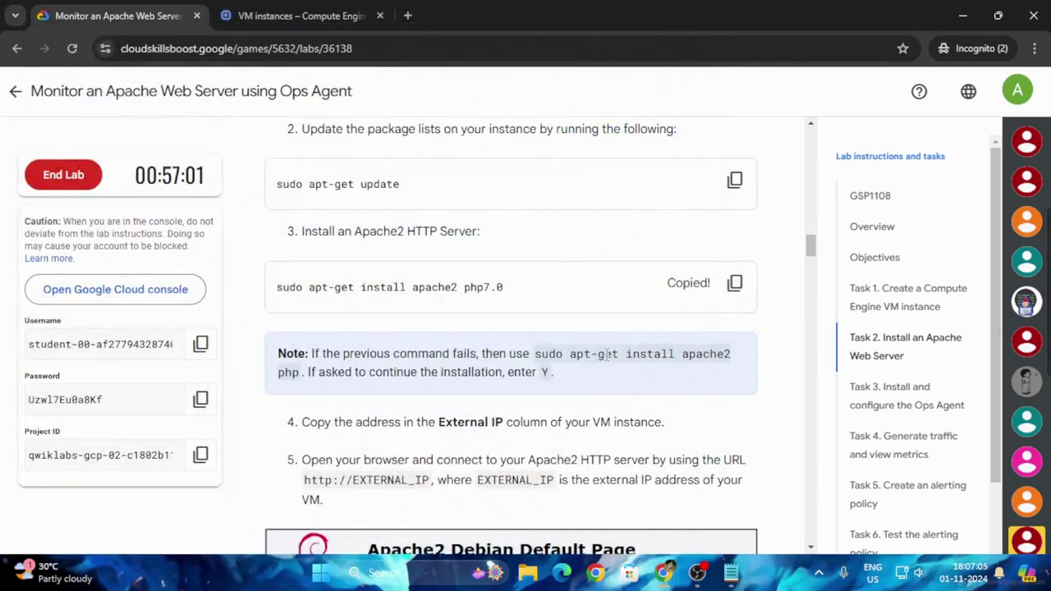
scroll(608, 354, down, 3)
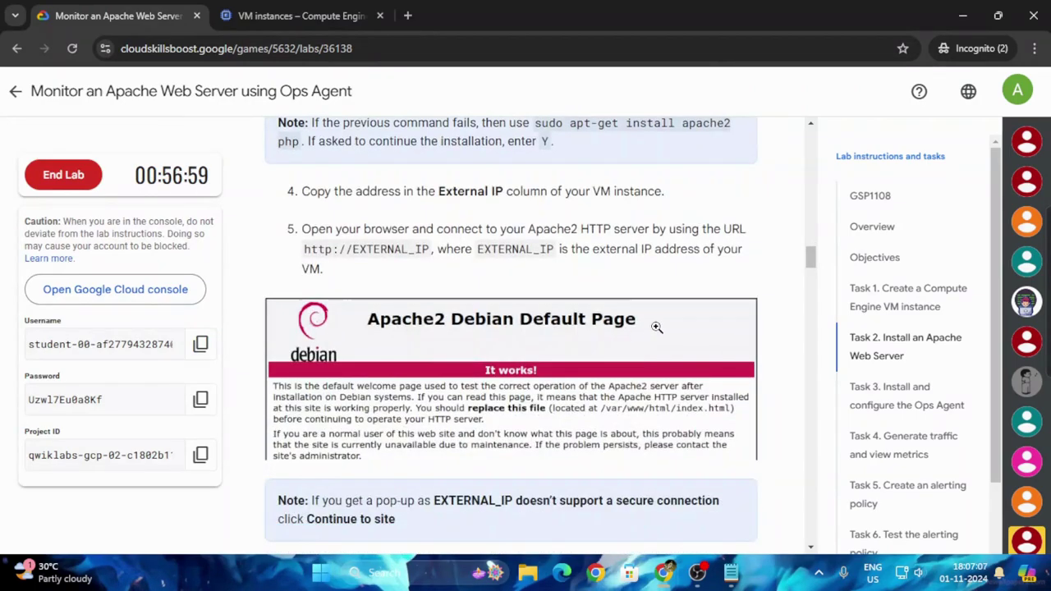
mouse_move(664, 573)
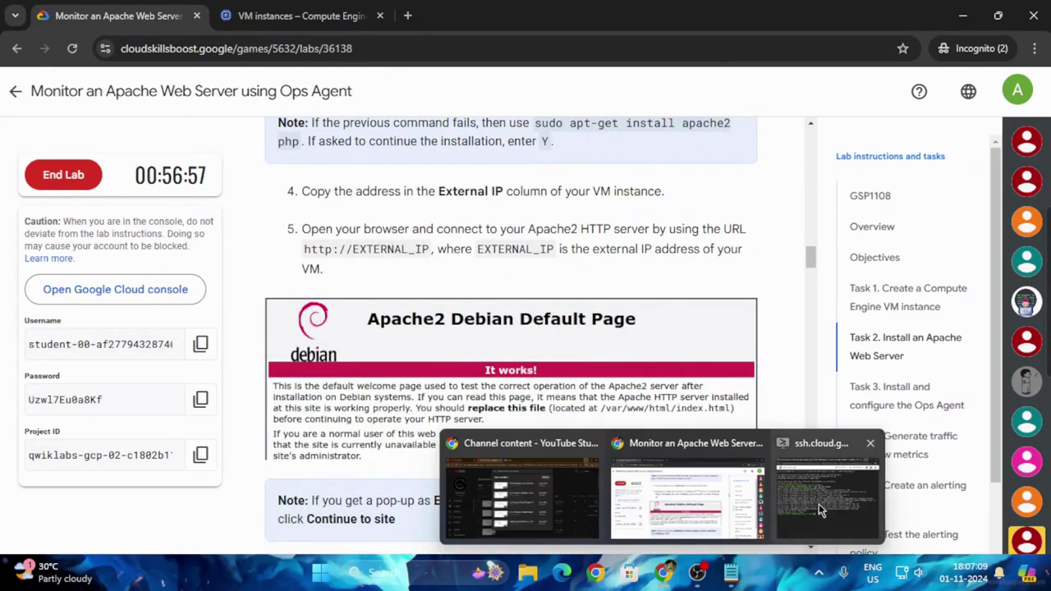
click(792, 512)
key(ctrl+v)
key(Return)
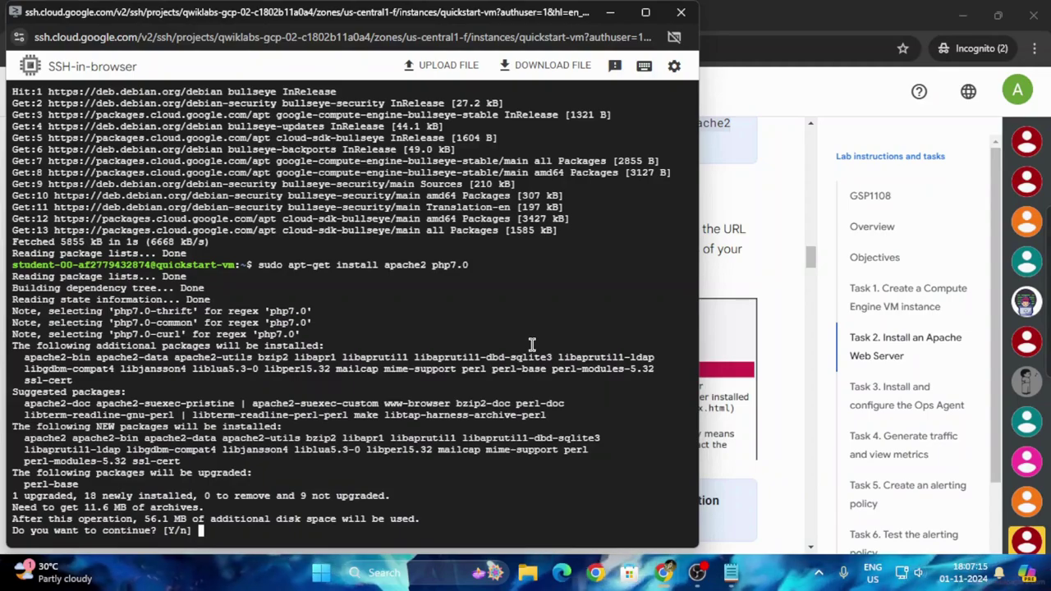
text(Y)
key(Return)
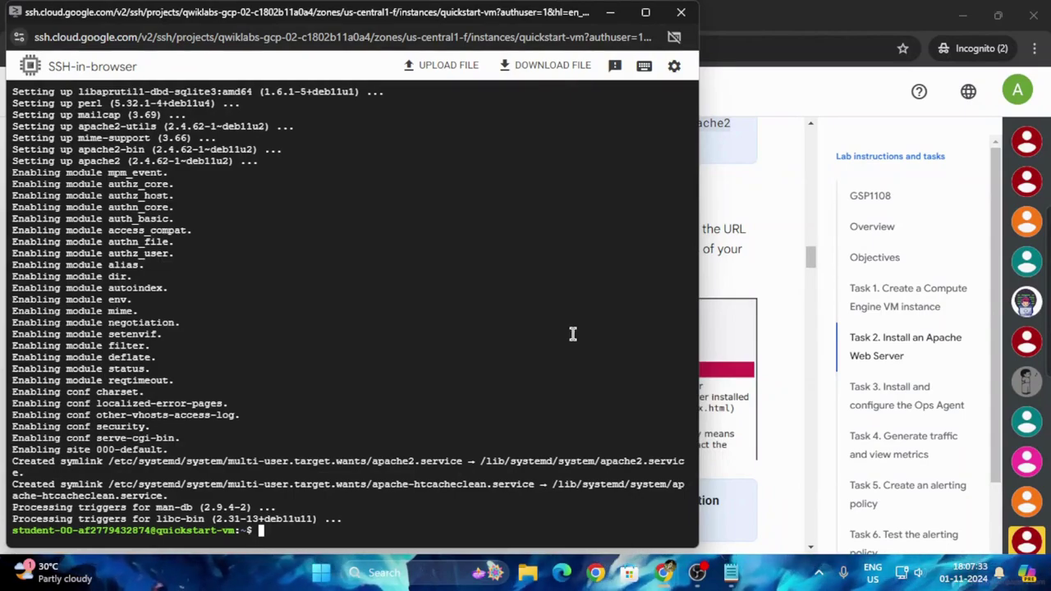
- Open quickstart-vm's external IP 34.30.137.124 in a new browser tab, continue past the insecure-site warning, and look over the Apache2 page
click(765, 271)
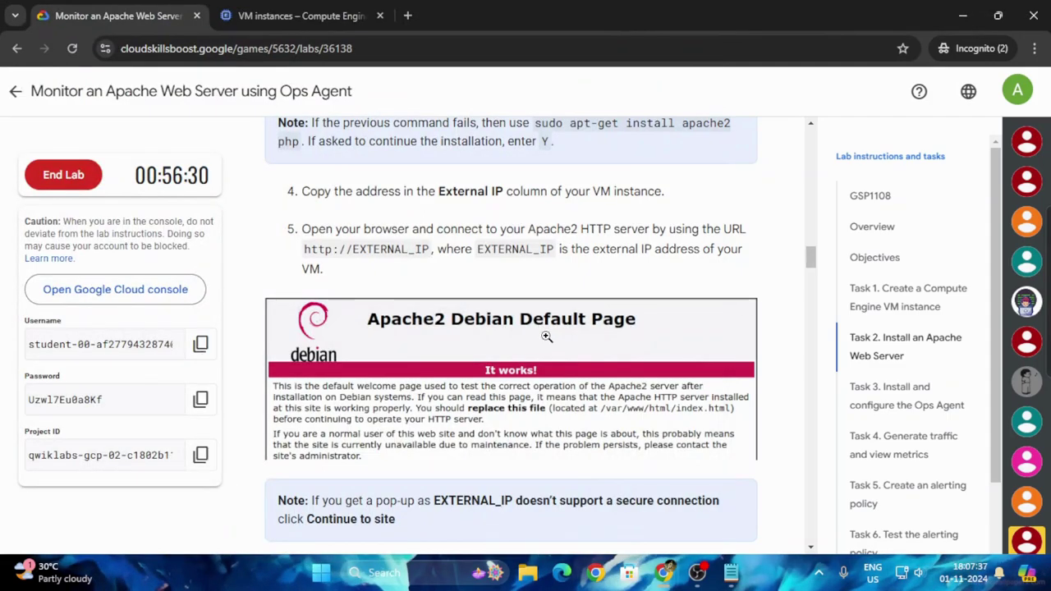
scroll(547, 337, down, 2)
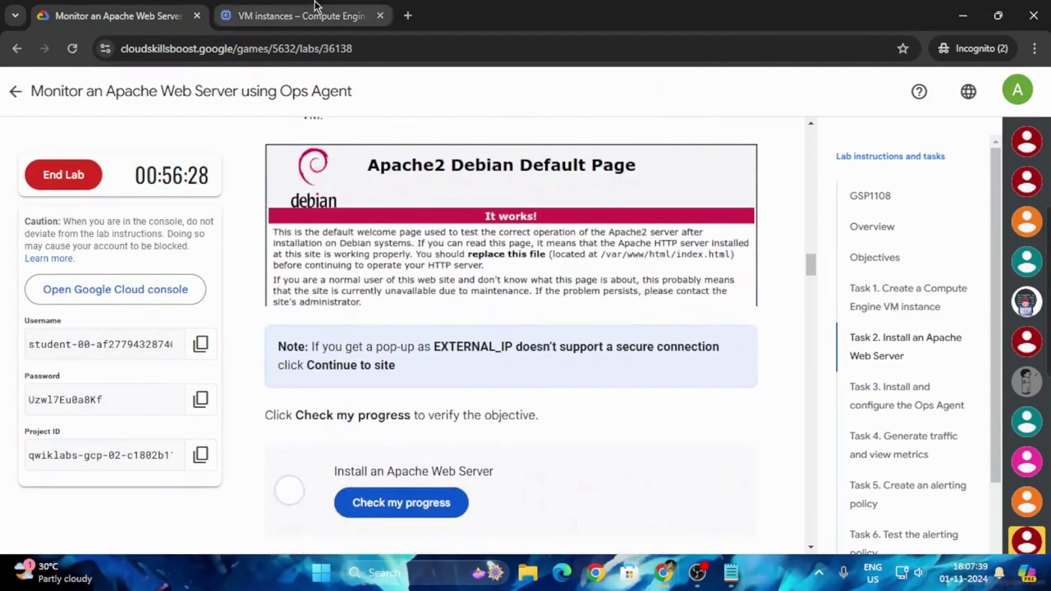
click(315, 8)
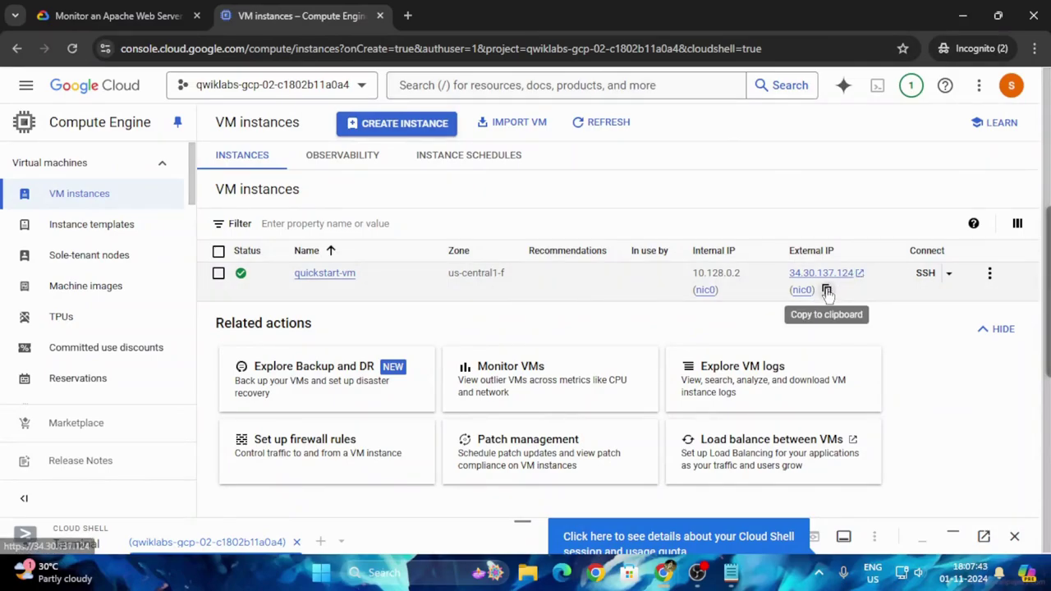
click(407, 16)
key(ctrl+v)
key(Return)
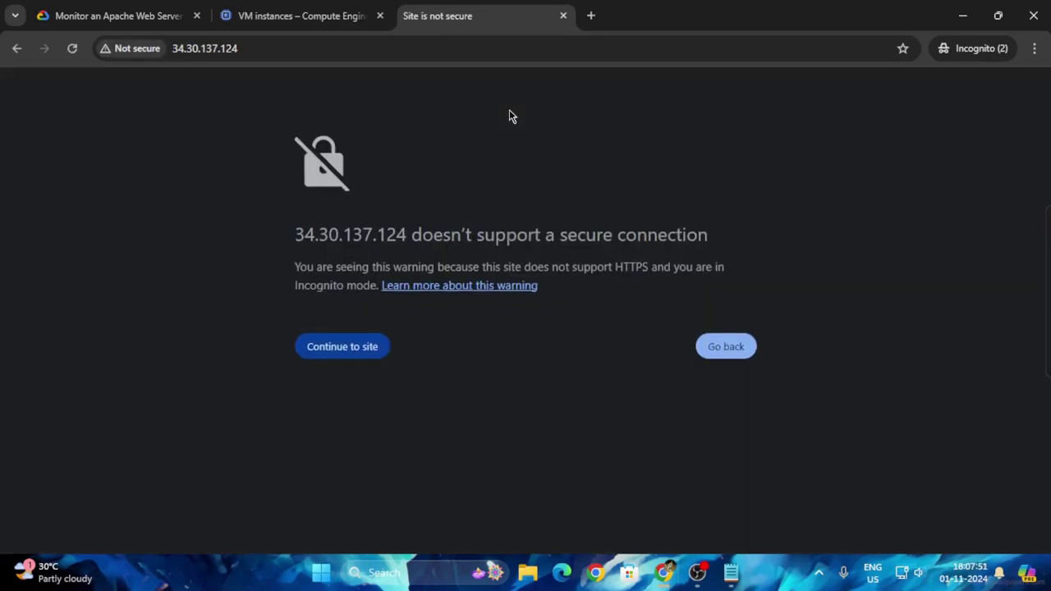
click(370, 355)
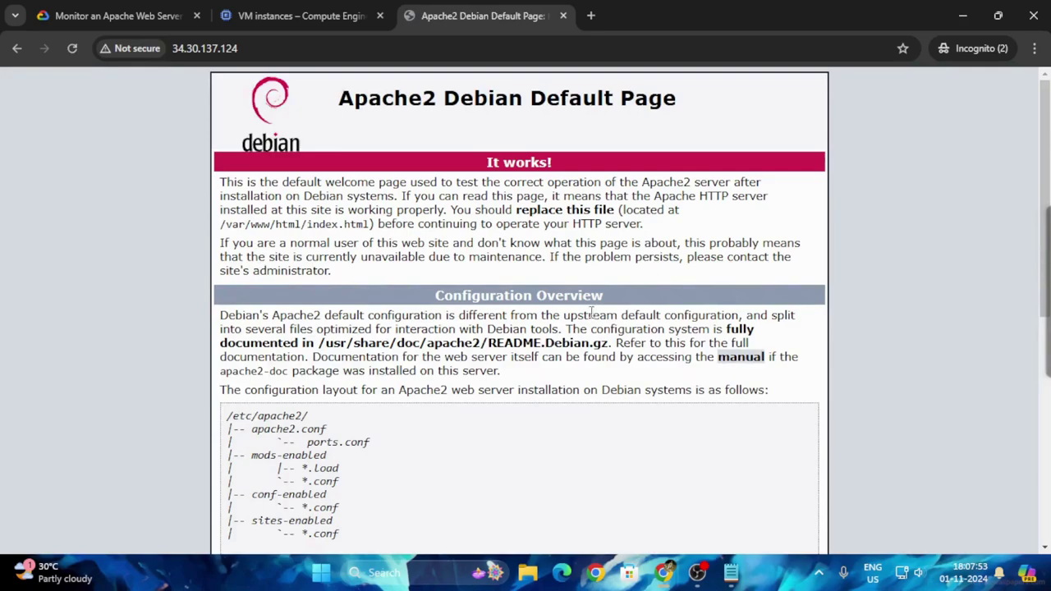
scroll(329, 171, down, 5)
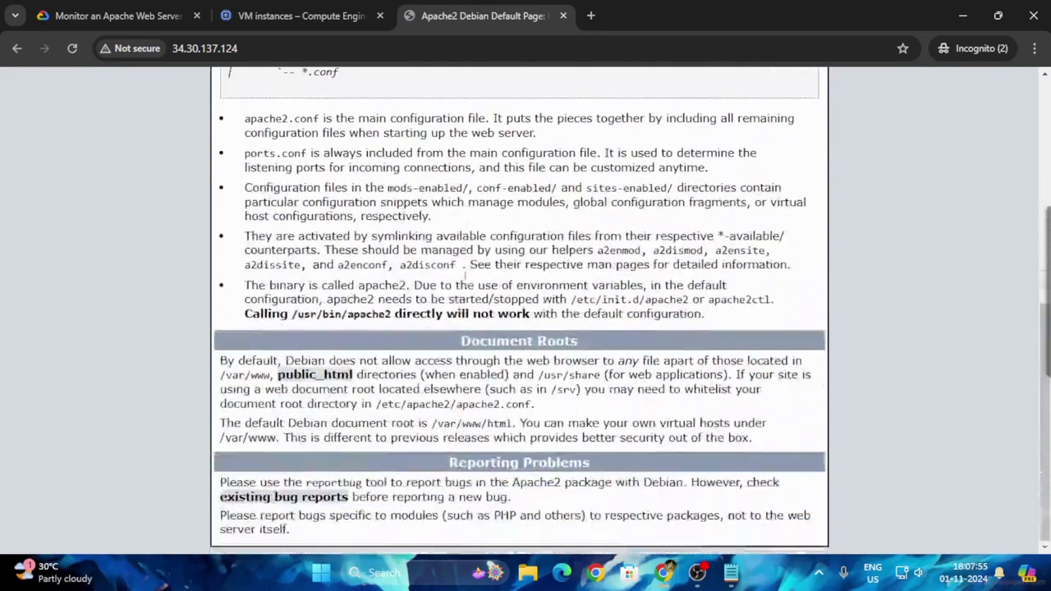
scroll(314, 197, up, 5)
scroll(315, 197, up, 2)
- Check the lab progress for "Install an Apache Web Server" and go on to the Task 3 instructions
click(119, 16)
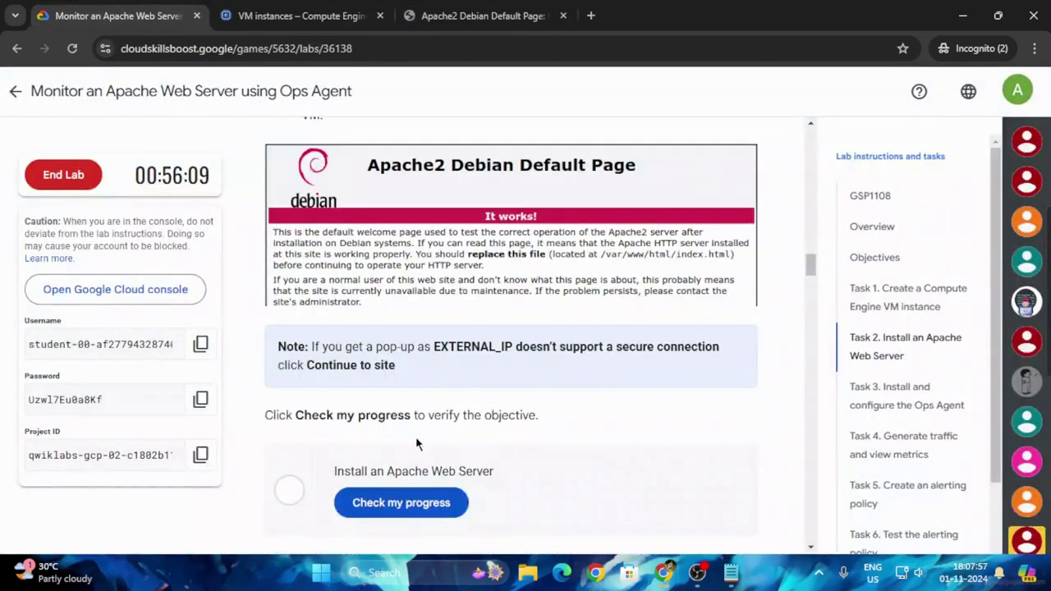
click(401, 503)
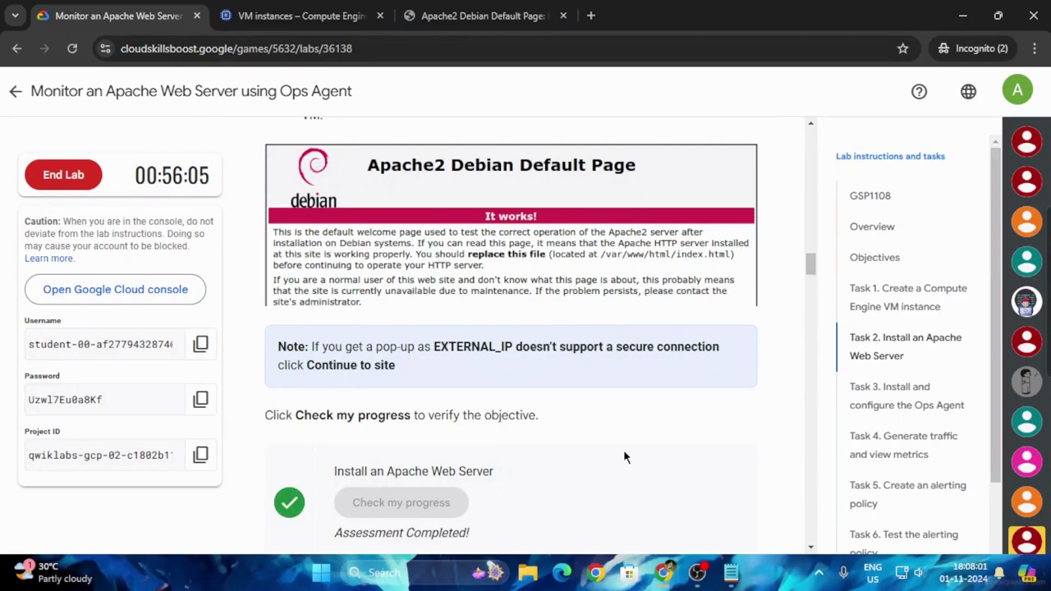
scroll(624, 449, down, 5)
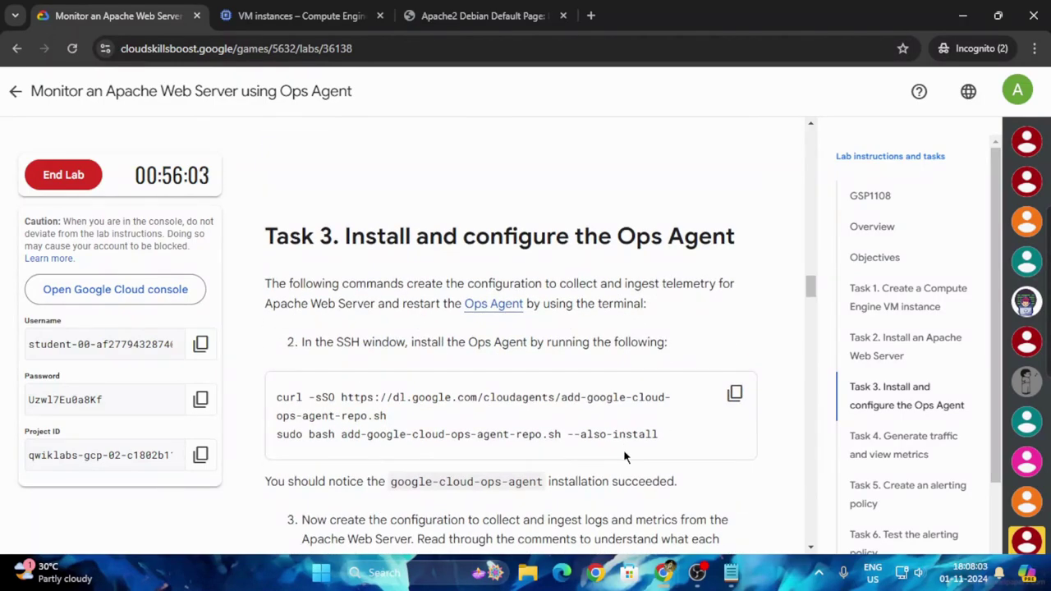
- Install the Ops Agent on quickstart-vm by running the Task 3 curl download and add-google-cloud-ops-agent-repo.sh --also-install commands over SSH
click(734, 393)
mouse_move(661, 572)
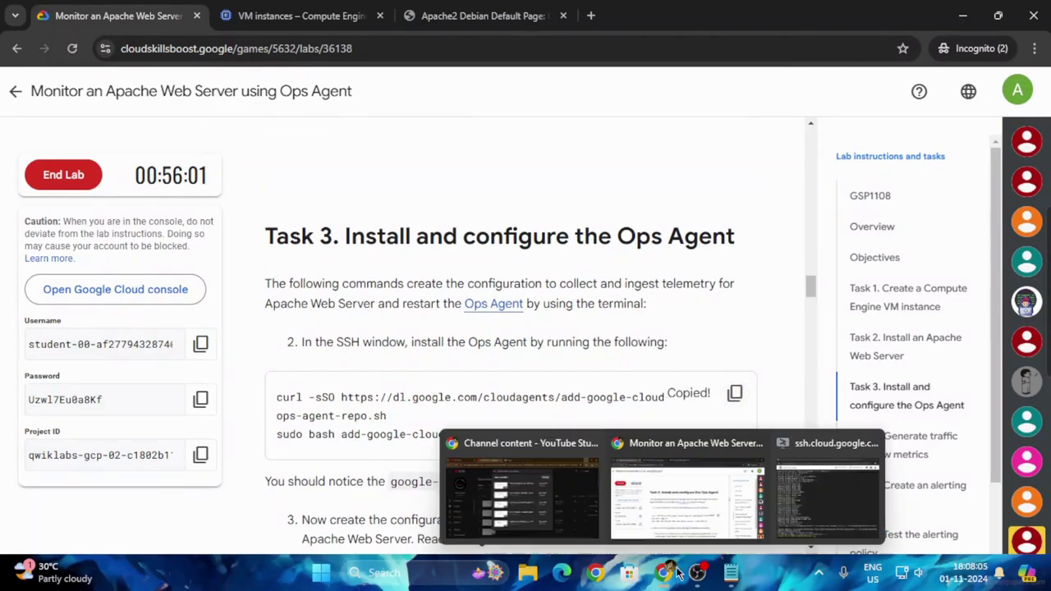
click(807, 486)
key(ctrl+v)
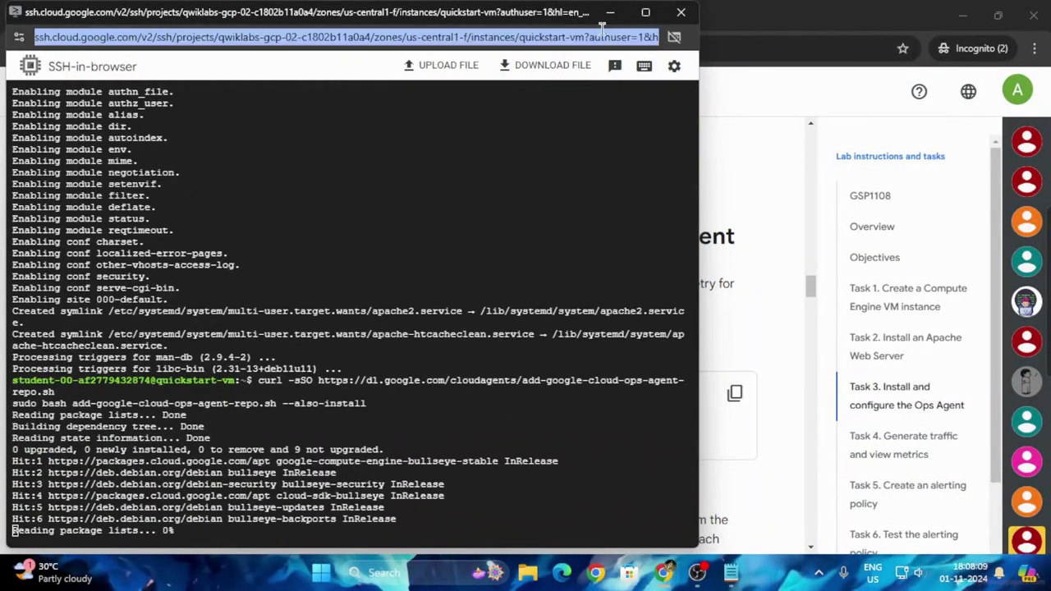
click(611, 12)
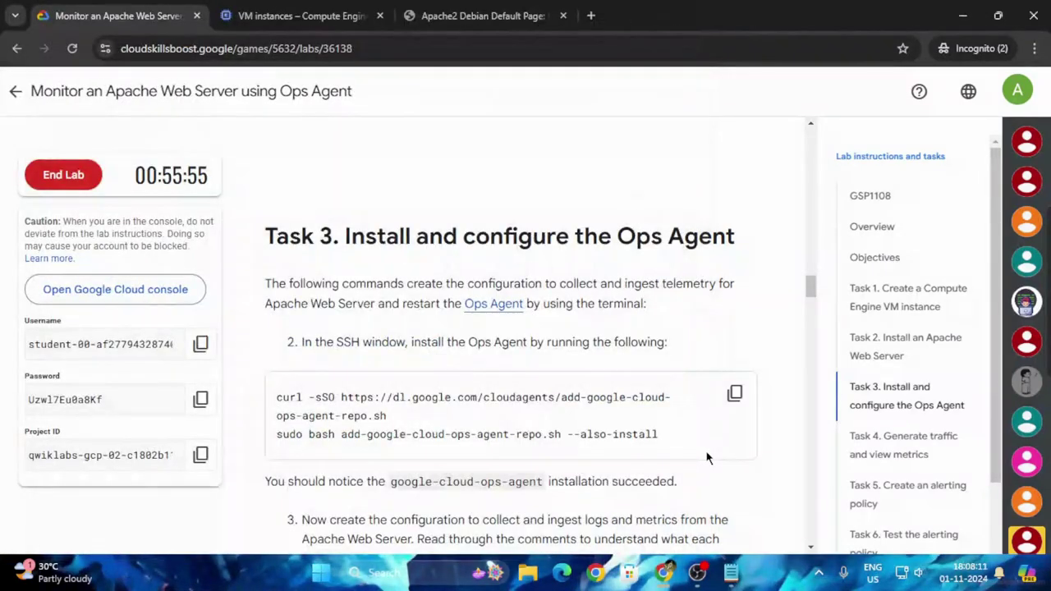
- Copy the Task 3 Ops Agent configuration script and run it in the quickstart-vm SSH session
scroll(704, 452, down, 3)
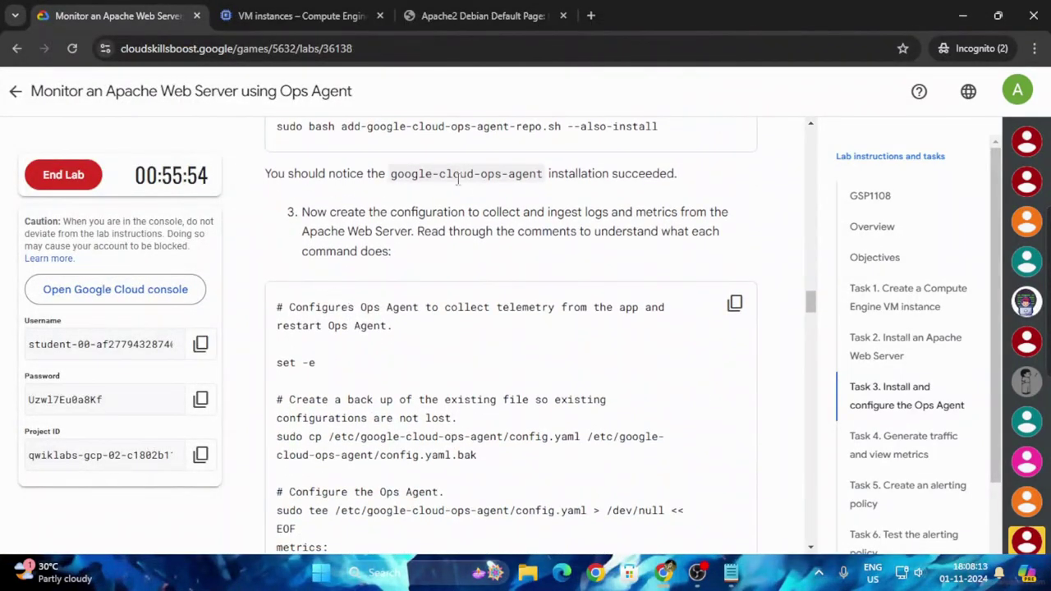
click(736, 304)
scroll(710, 345, down, 10)
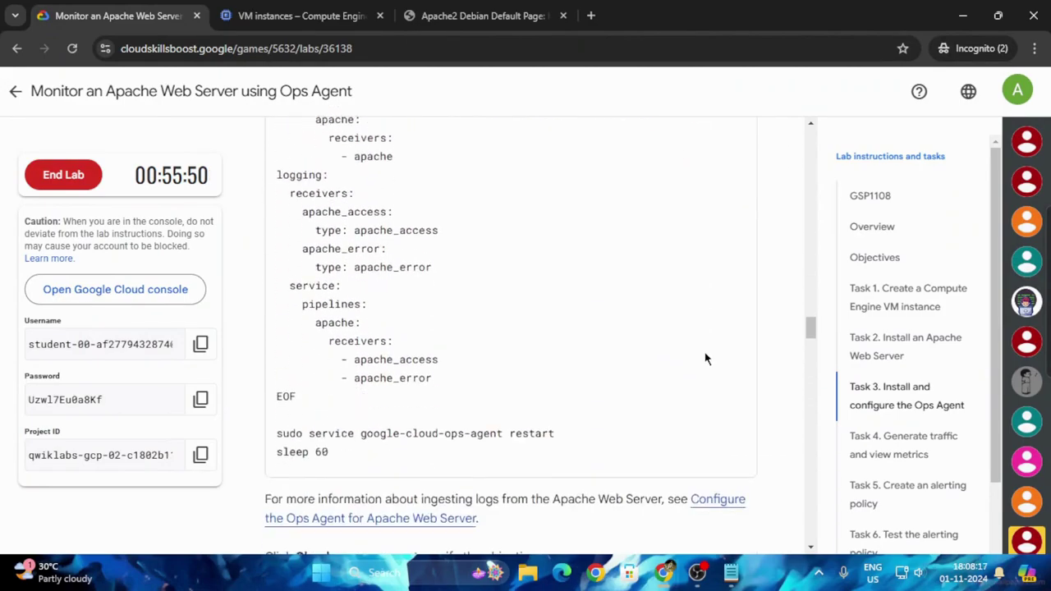
scroll(690, 402, down, 2)
mouse_move(663, 572)
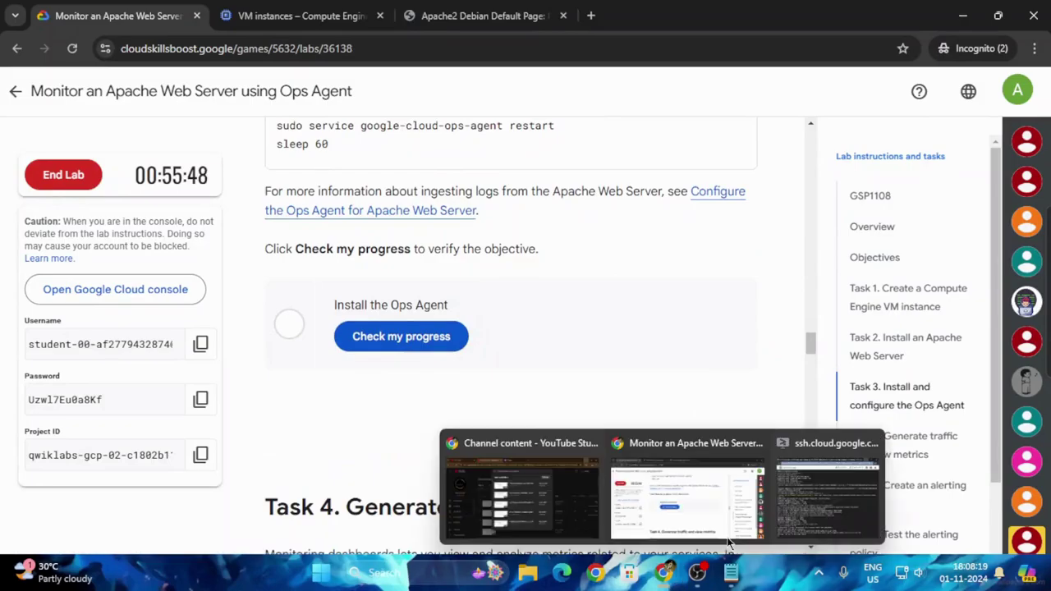
click(807, 484)
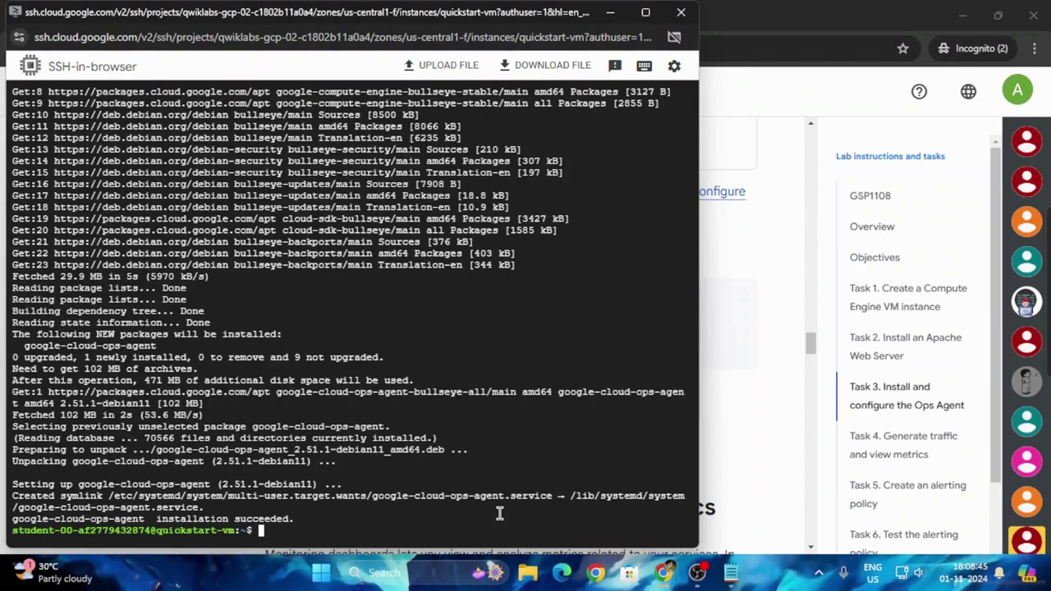
key(ctrl+v)
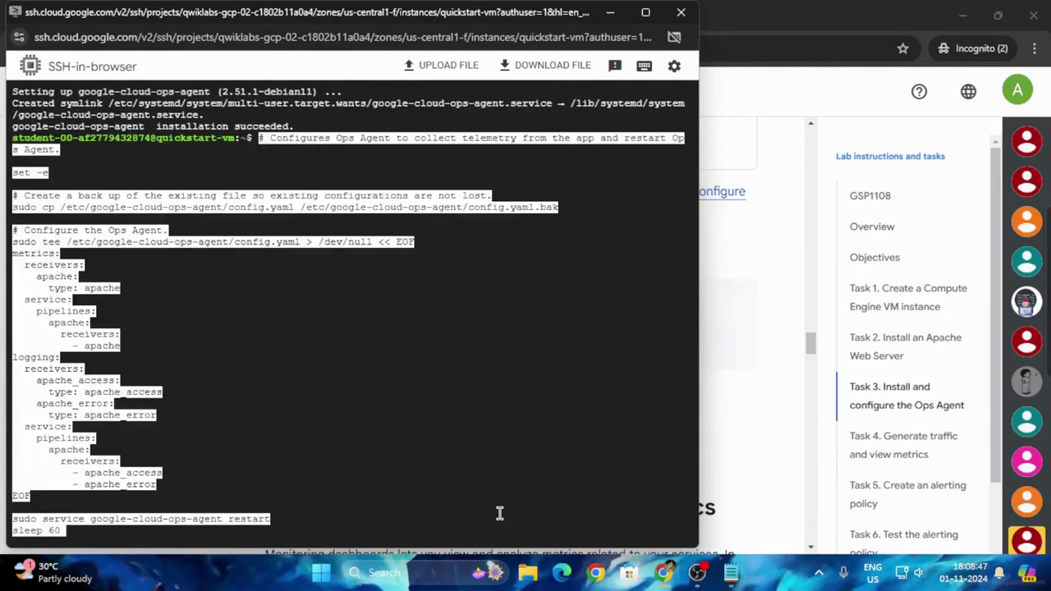
key(Return)
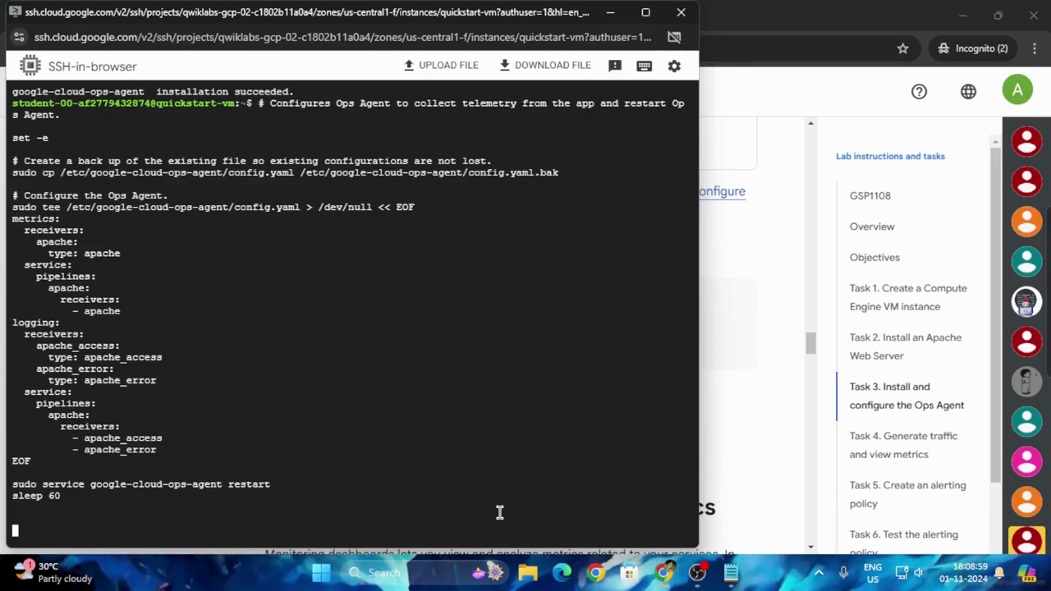
- Check the lab progress for "Install the Ops Agent" and go on to the Task 4 instructions
click(610, 12)
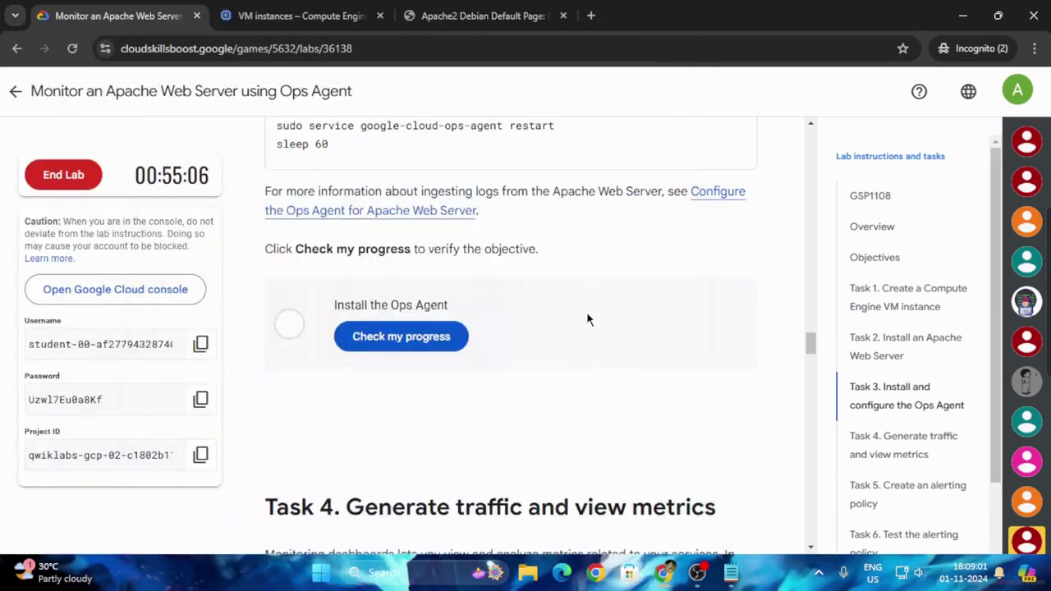
scroll(587, 317, down, 2)
click(360, 184)
scroll(530, 269, up, 1)
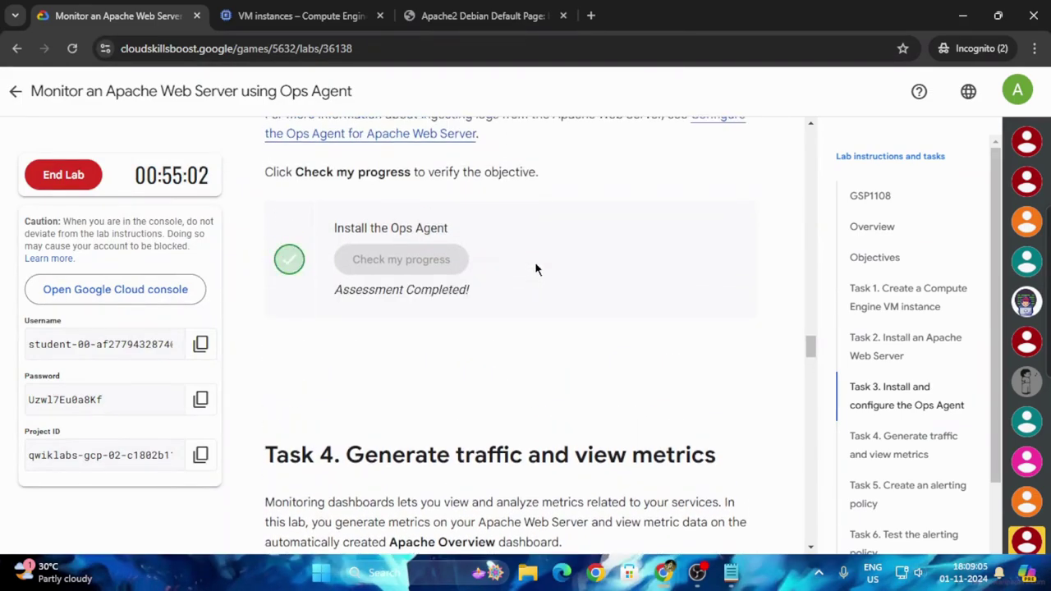
scroll(535, 261, down, 4)
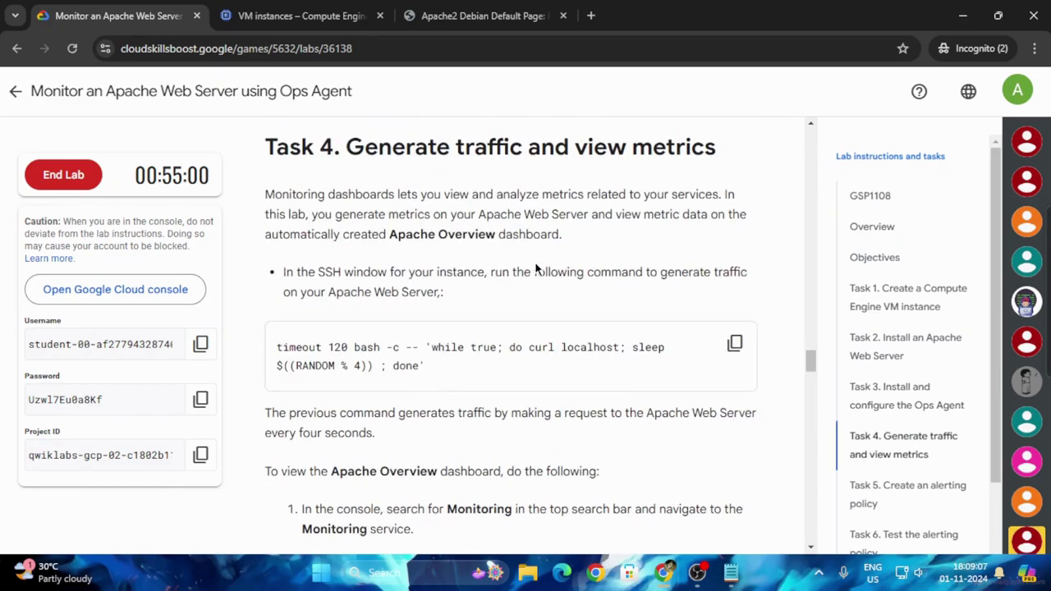
scroll(535, 269, up, 5)
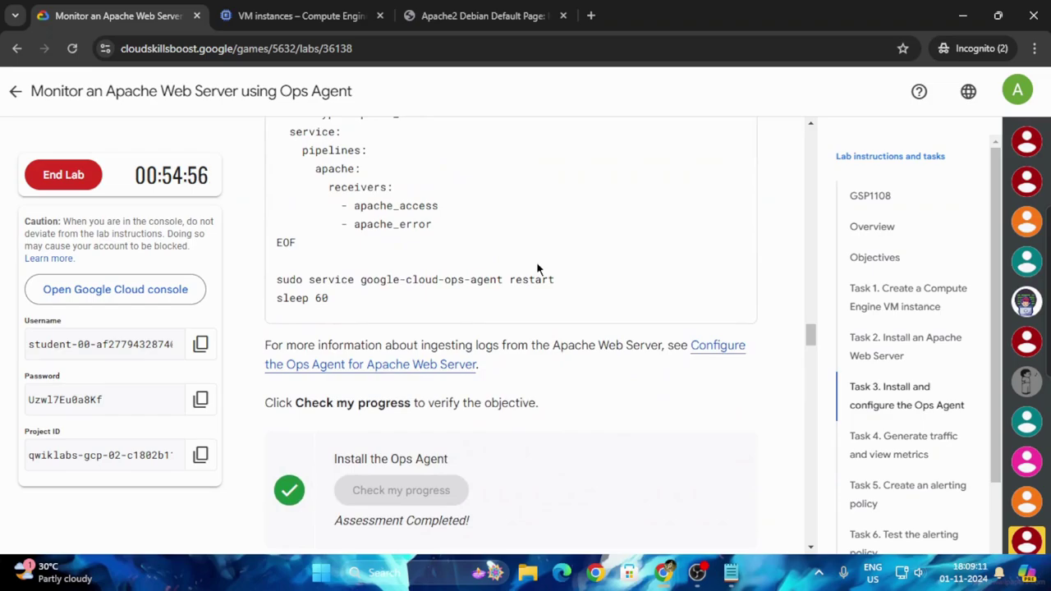
scroll(649, 216, down, 5)
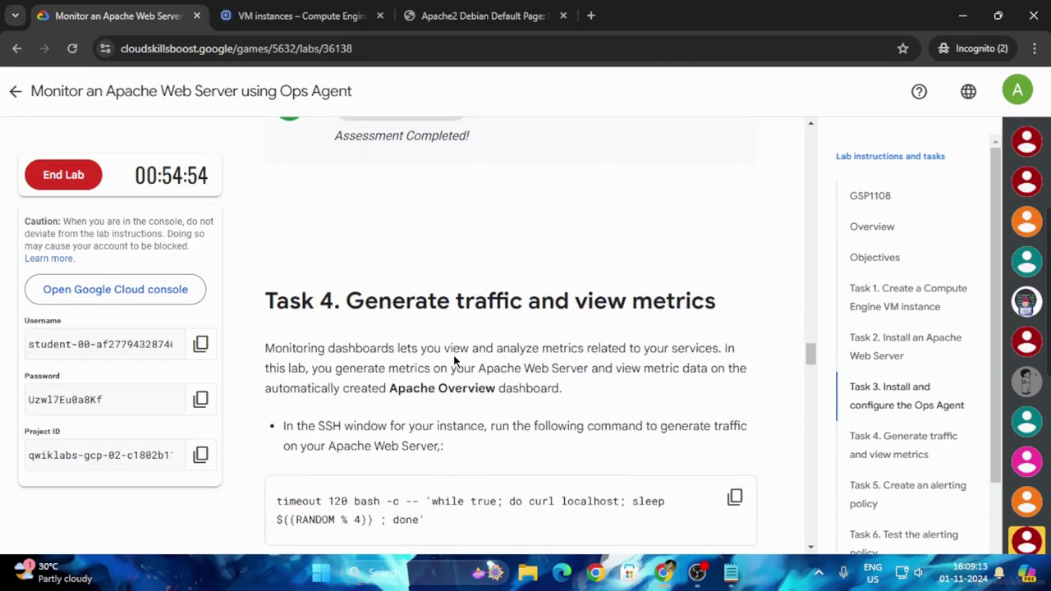
- Copy the timeout 120 traffic-generation command from Task 4 and read ahead through the Task 5 alerting policy instructions
scroll(454, 360, down, 2)
click(734, 342)
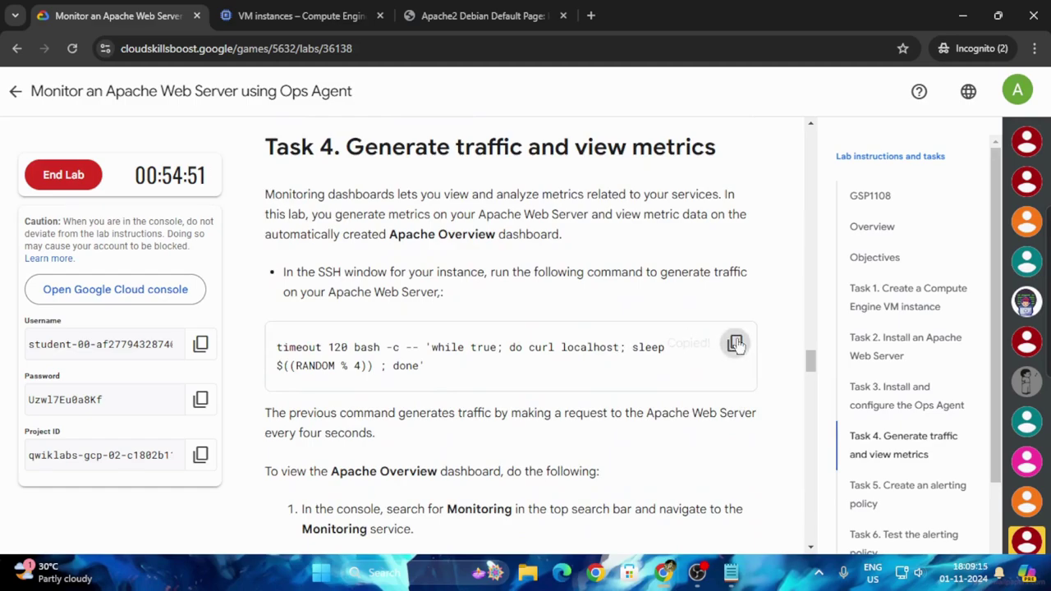
scroll(736, 343, down, 2)
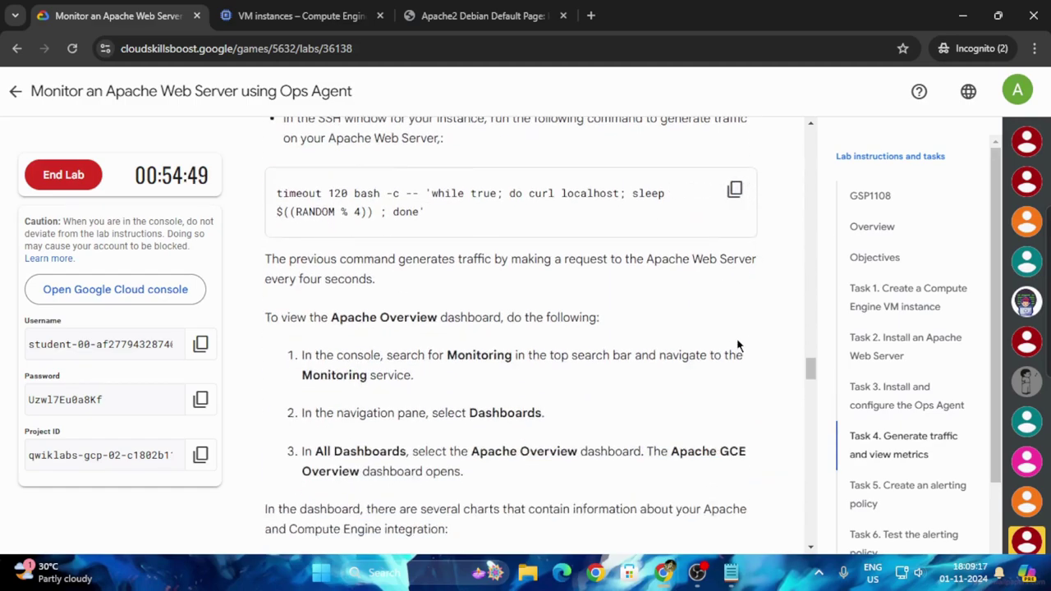
scroll(737, 346, down, 7)
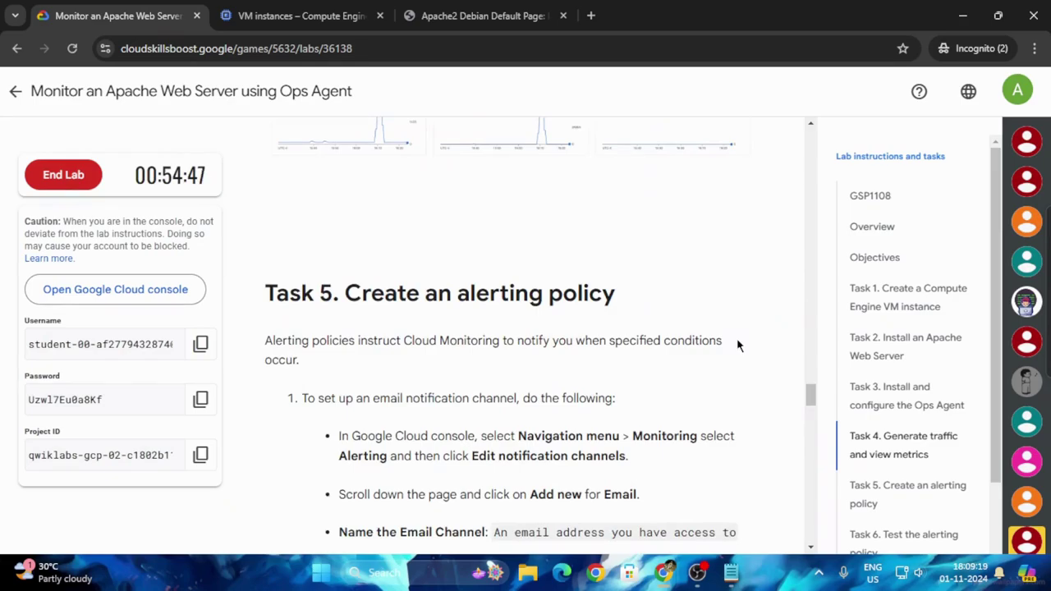
scroll(738, 345, down, 8)
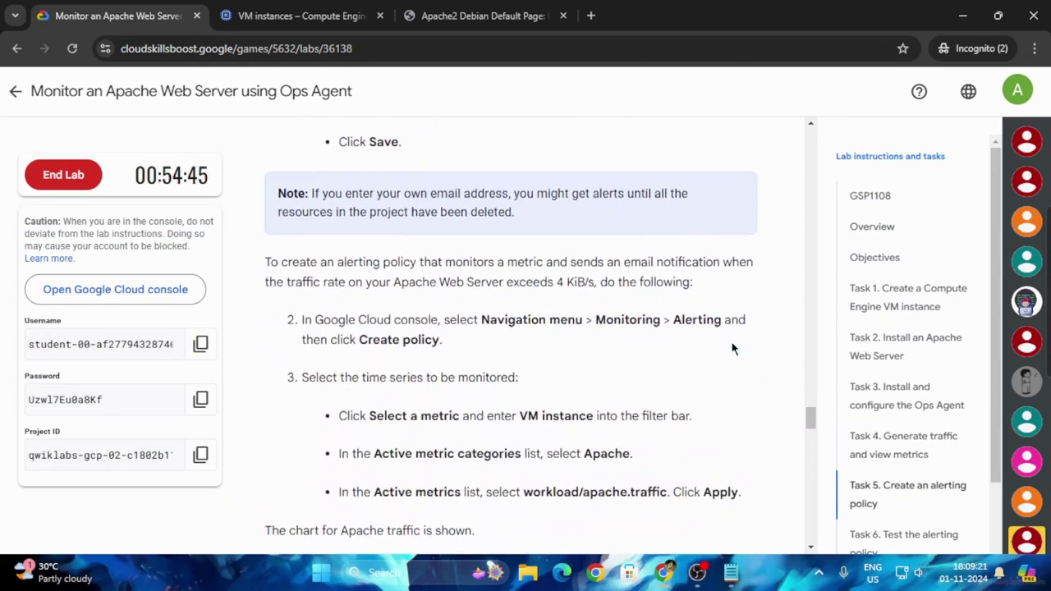
scroll(732, 348, down, 7)
scroll(573, 345, up, 10)
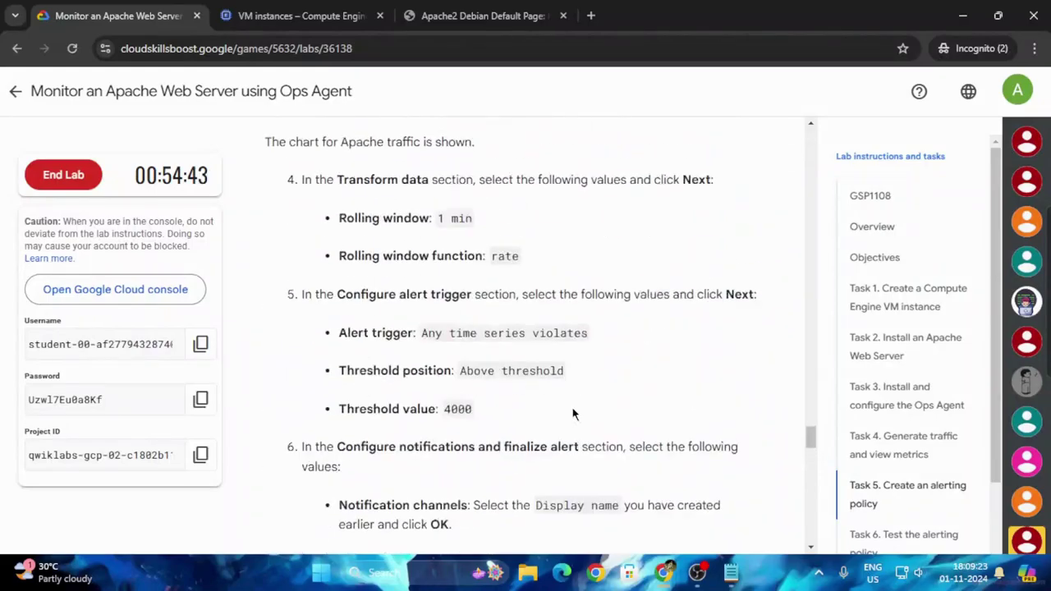
scroll(574, 345, up, 3)
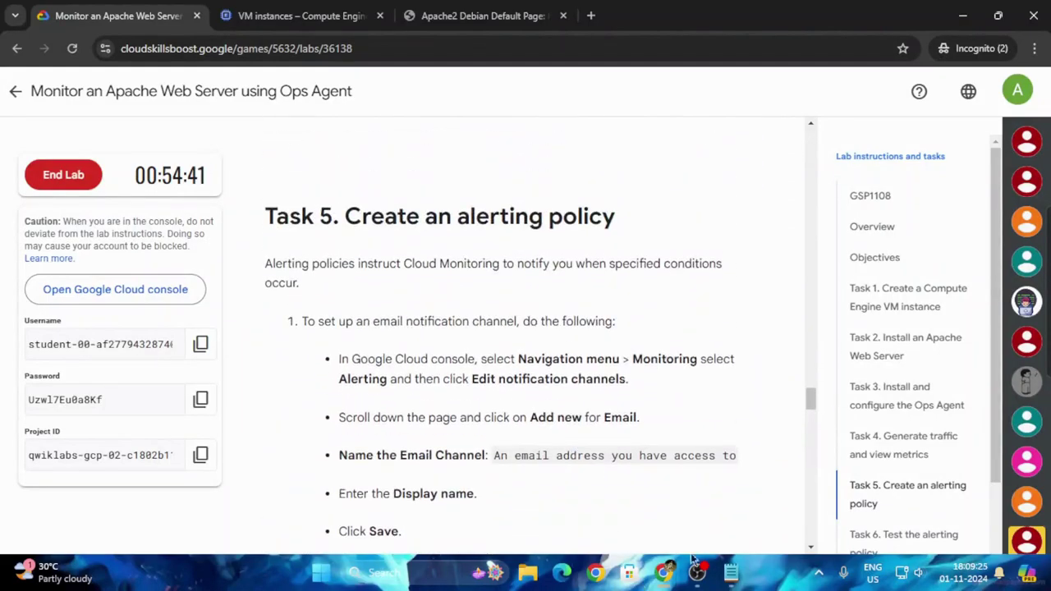
- Check on the Ops Agent configuration script in the SSH session, then return to the lab instructions
mouse_move(661, 575)
click(743, 484)
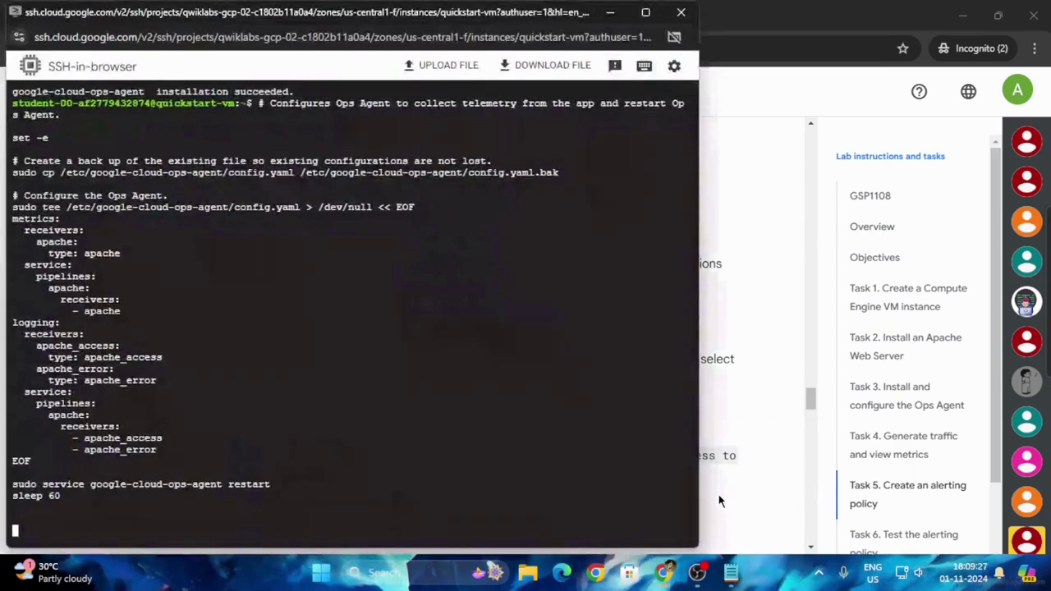
click(610, 12)
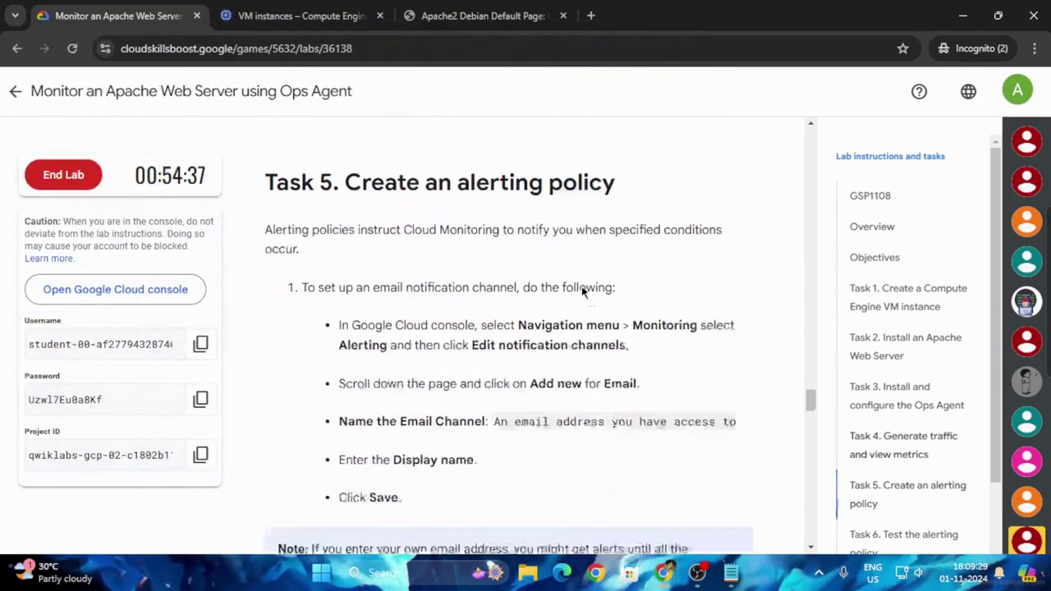
- Copy the word "Monitoring" from Task 5, search for it in the Google Cloud console and open the Monitoring service
click(483, 16)
click(295, 15)
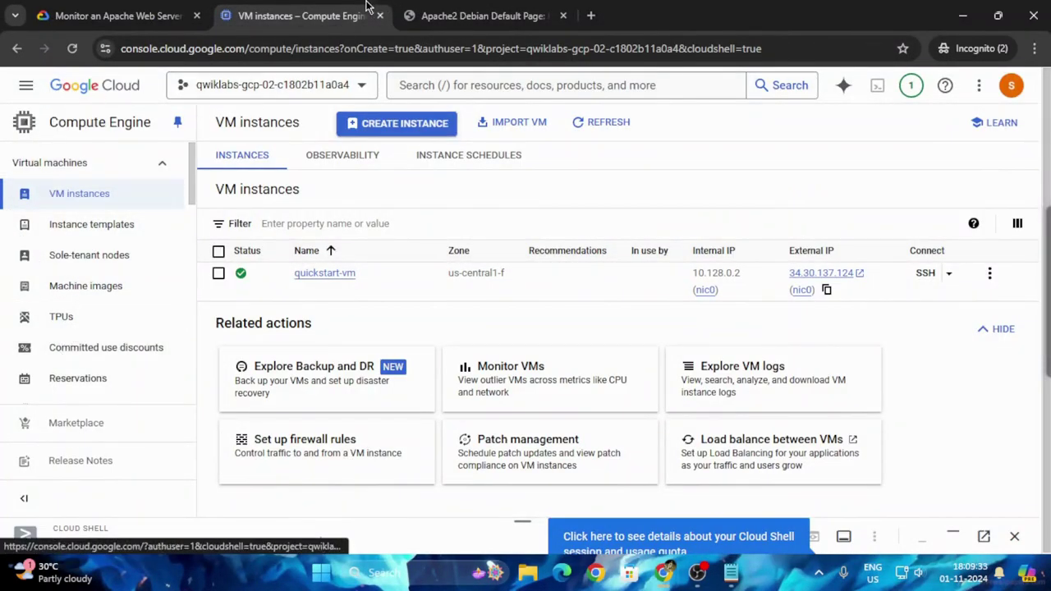
click(121, 9)
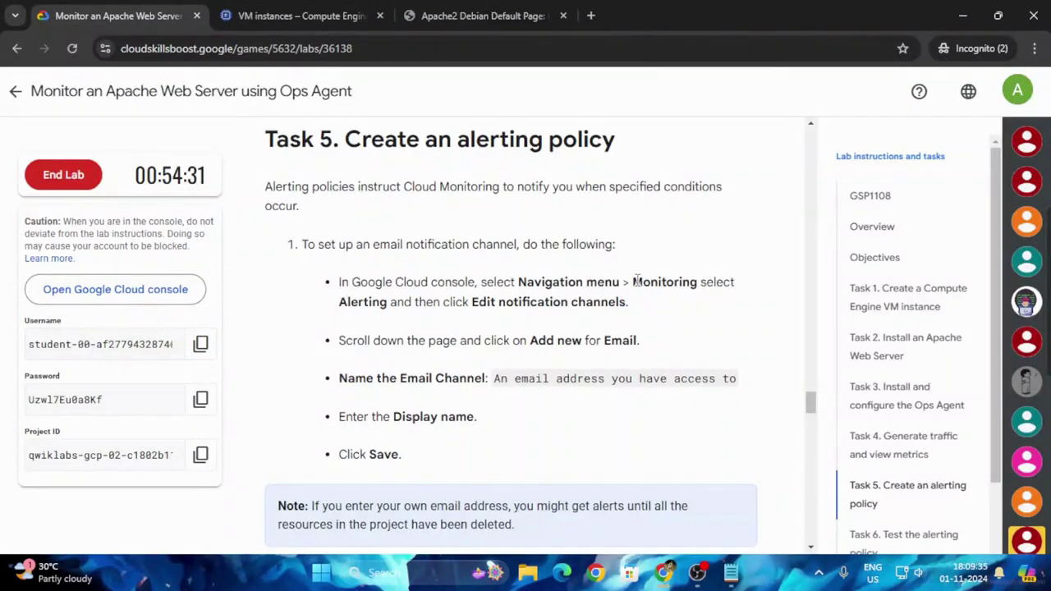
drag(633, 280, 698, 283)
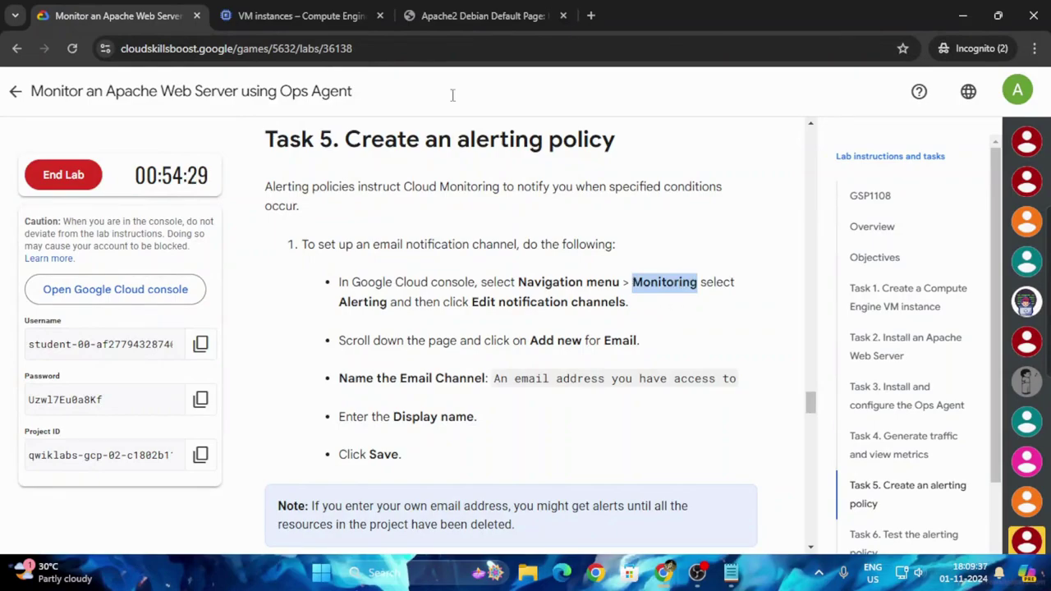
click(325, 8)
click(484, 86)
key(ctrl+v)
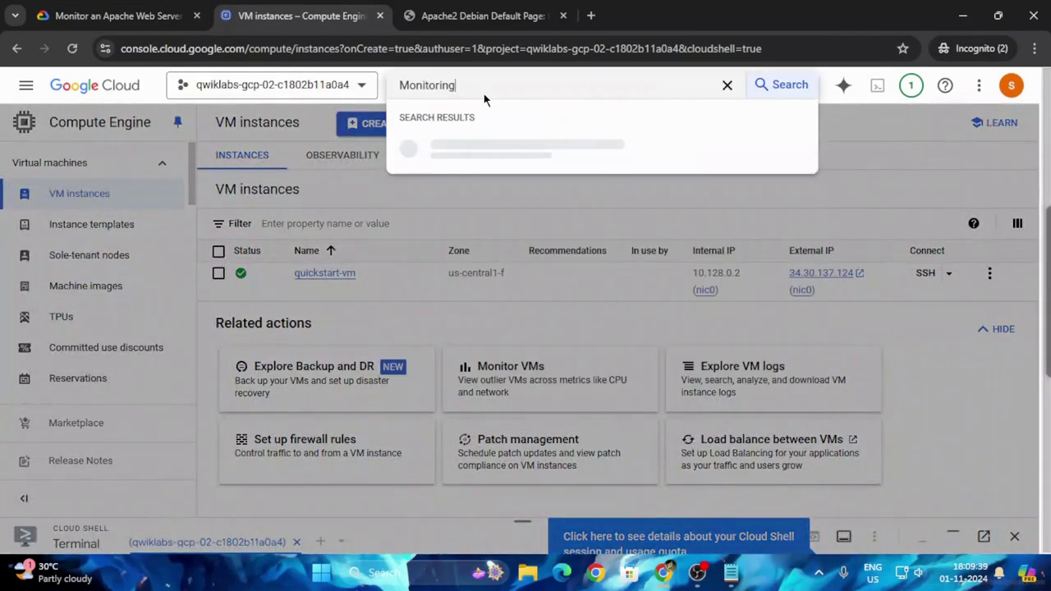
key(Return)
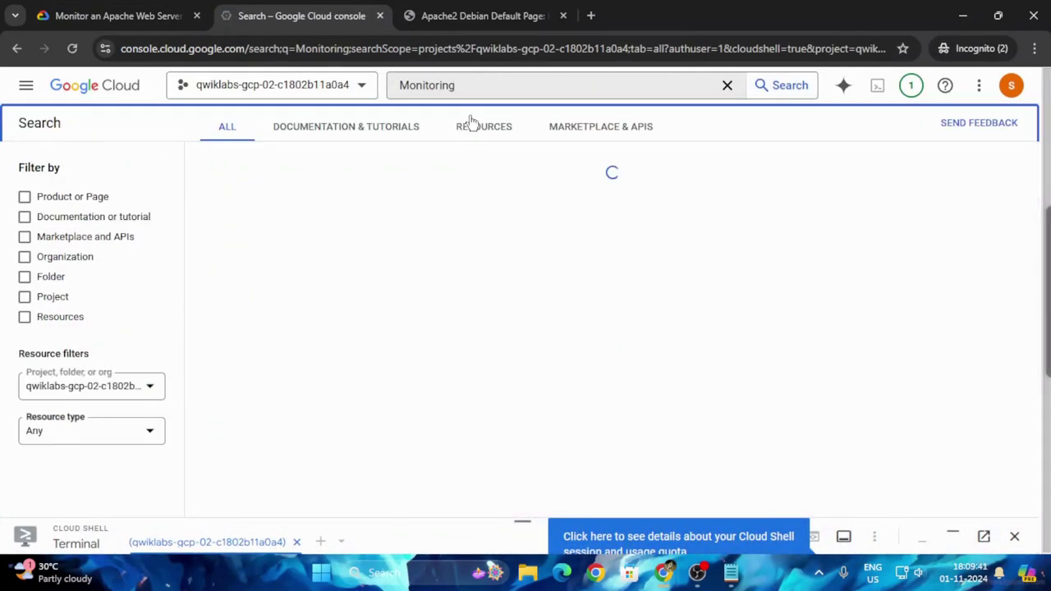
click(271, 233)
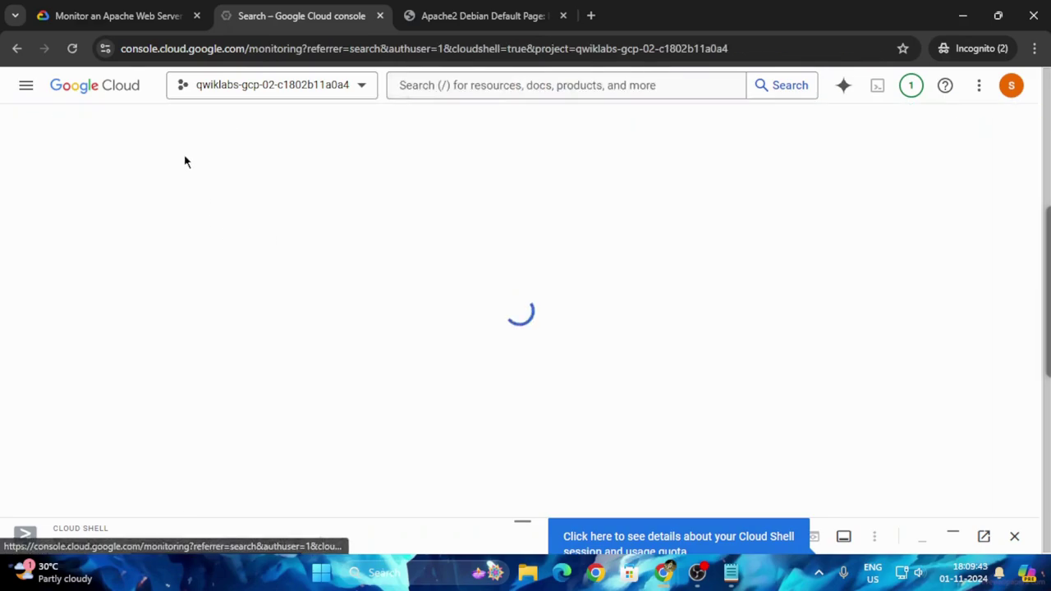
- Copy the student username from the lab page, return to the Monitoring overview and close the Learn tutorial pane
click(109, 14)
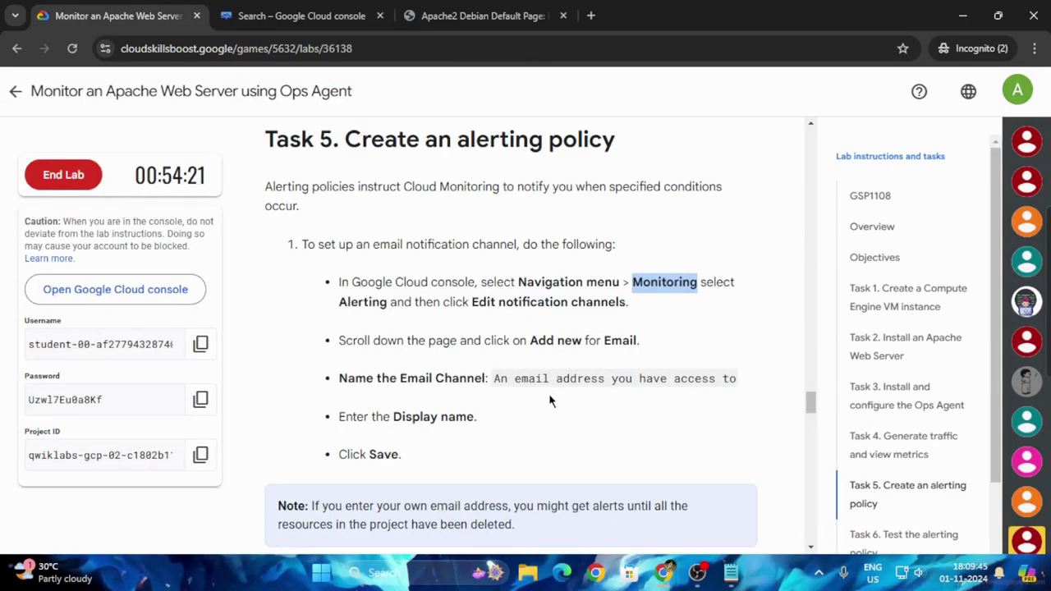
scroll(550, 403, down, 2)
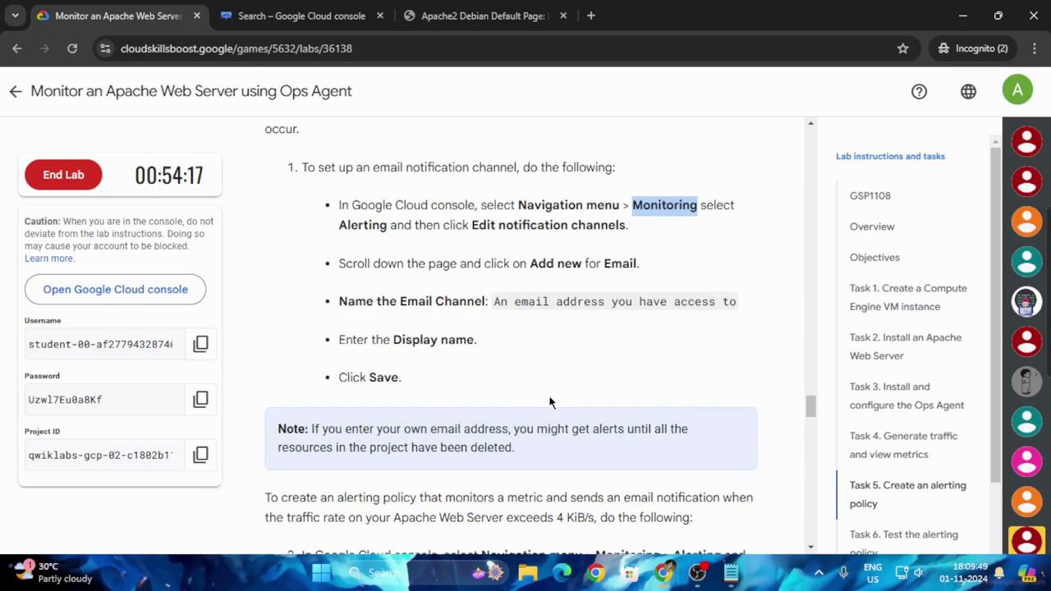
click(201, 344)
click(443, 16)
click(378, 16)
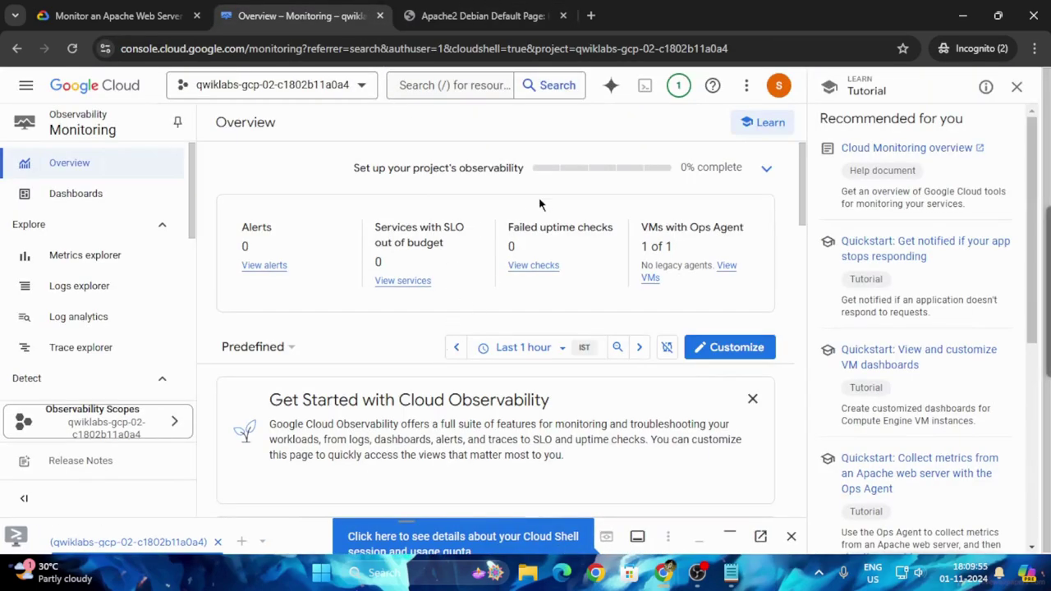
click(1016, 86)
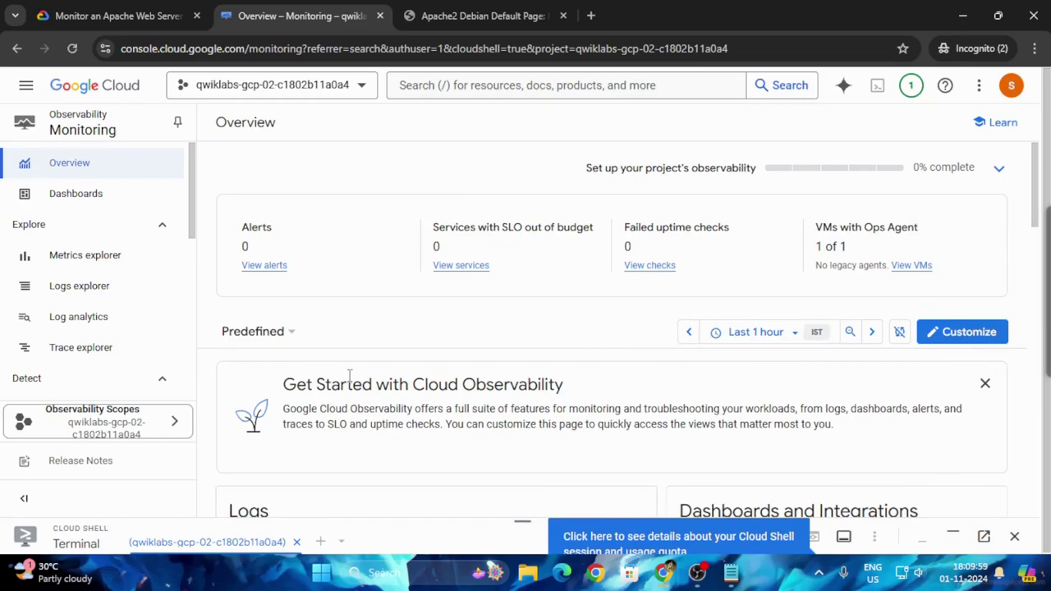
- Look through the Monitoring overview and its navigation entries, and reread the Task 5 instructions on setting up an email notification channel
scroll(349, 375, down, 8)
scroll(71, 287, down, 1)
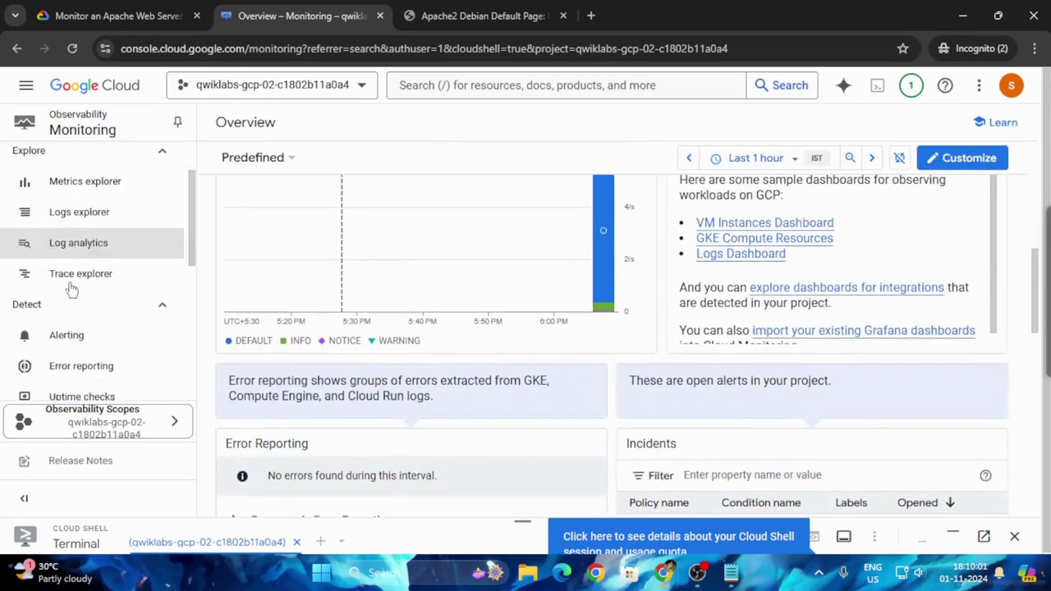
scroll(71, 287, down, 2)
click(123, 15)
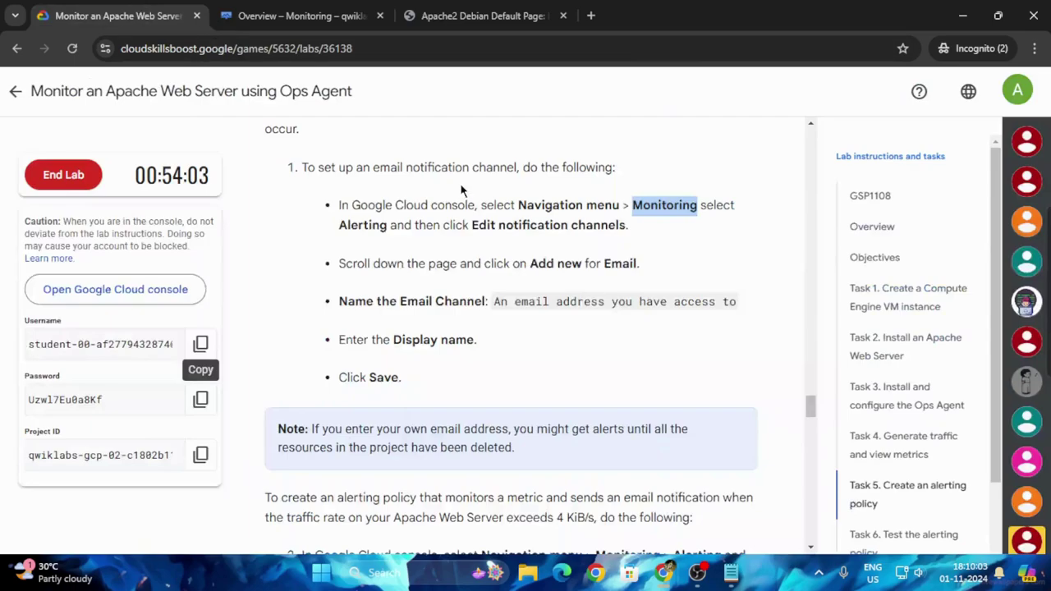
click(295, 15)
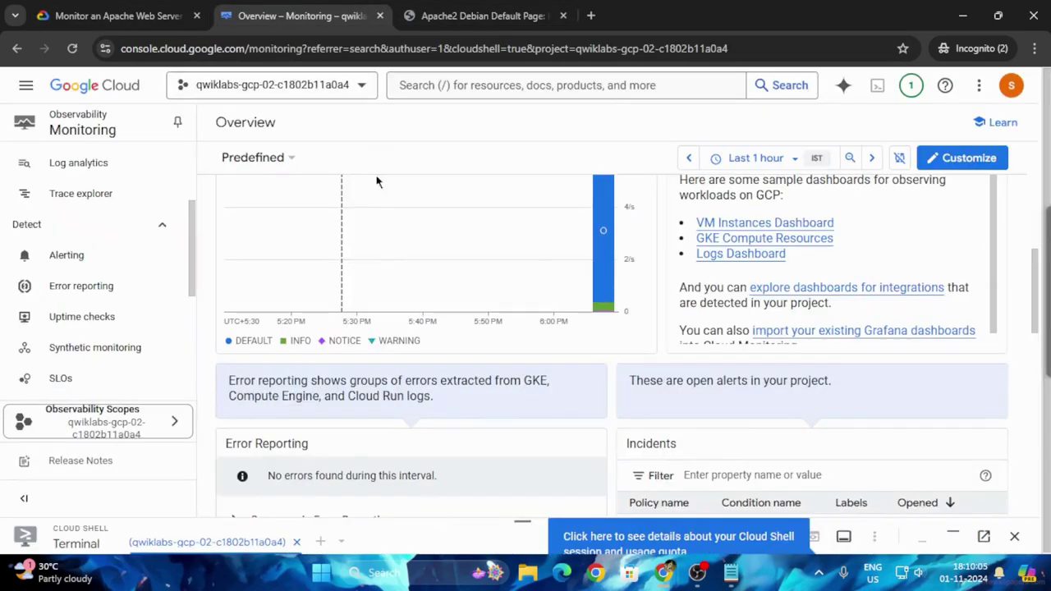
scroll(377, 321, up, 8)
scroll(377, 322, up, 3)
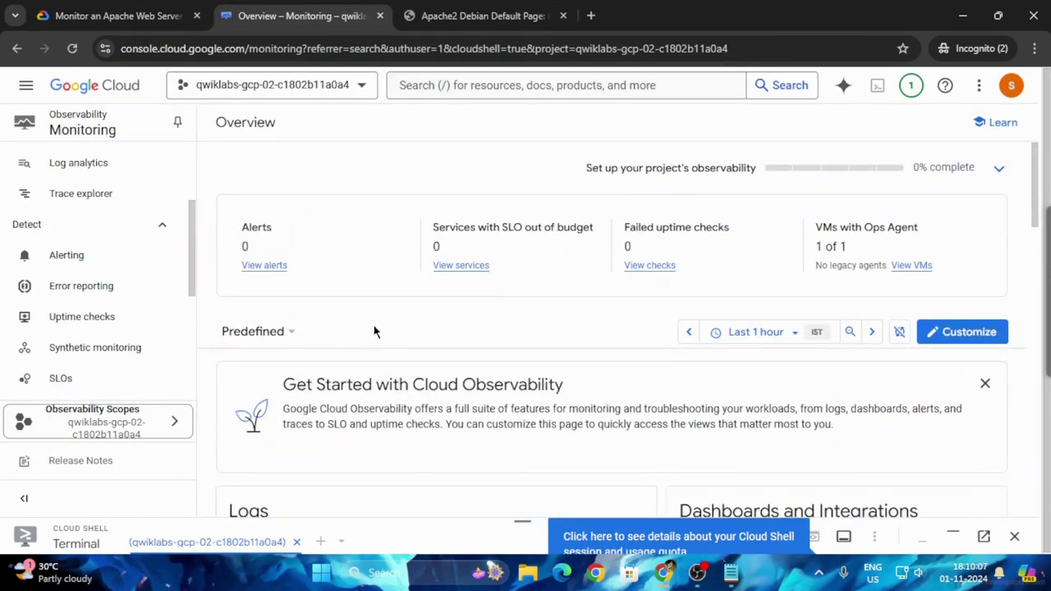
scroll(136, 321, down, 5)
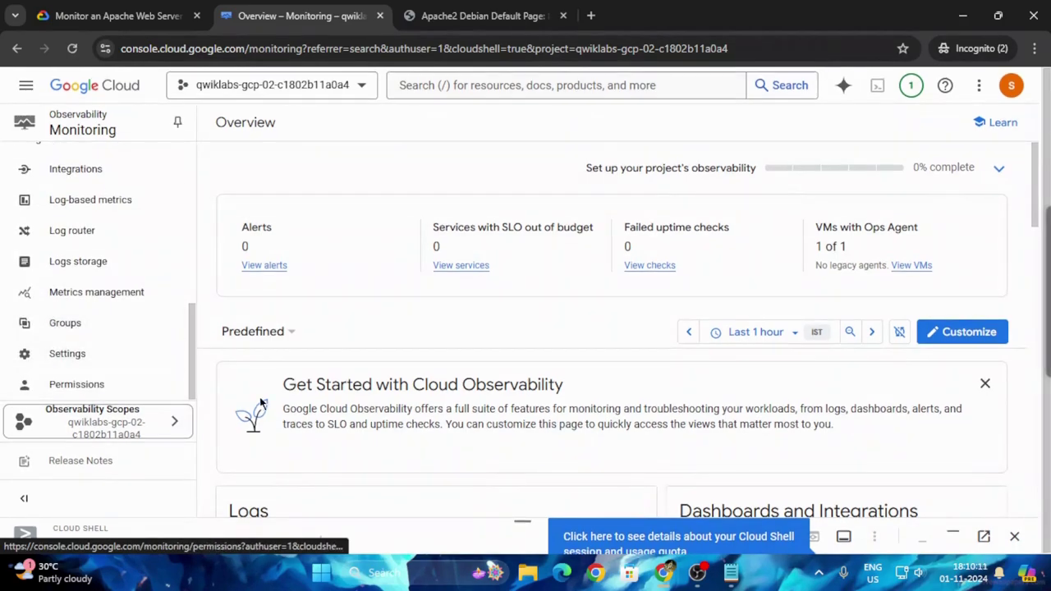
scroll(609, 456, down, 2)
scroll(609, 456, down, 5)
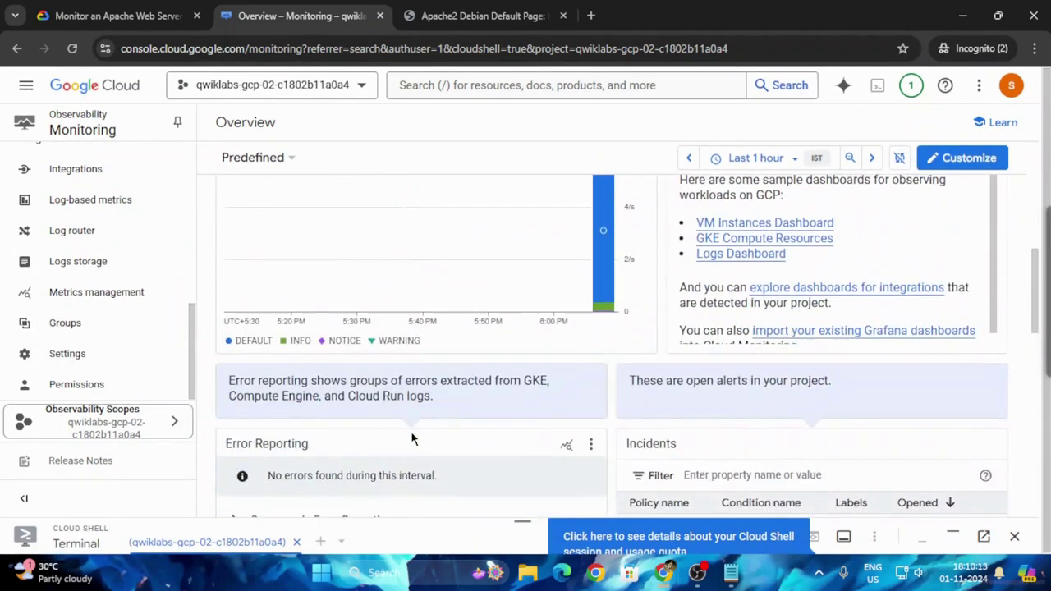
scroll(412, 438, down, 3)
scroll(412, 438, down, 3)
scroll(413, 436, up, 7)
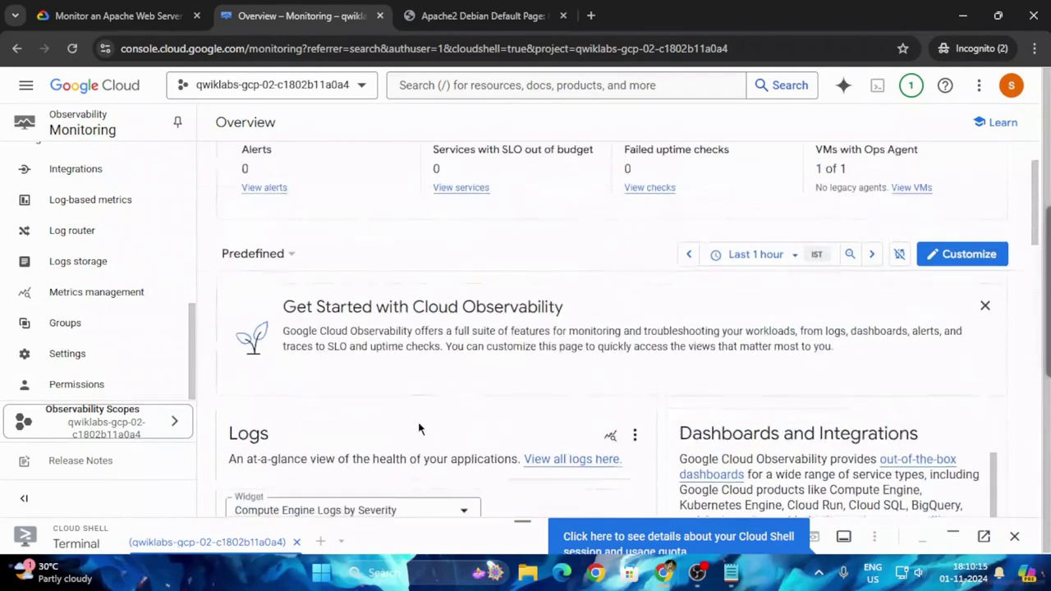
click(94, 11)
scroll(577, 356, down, 3)
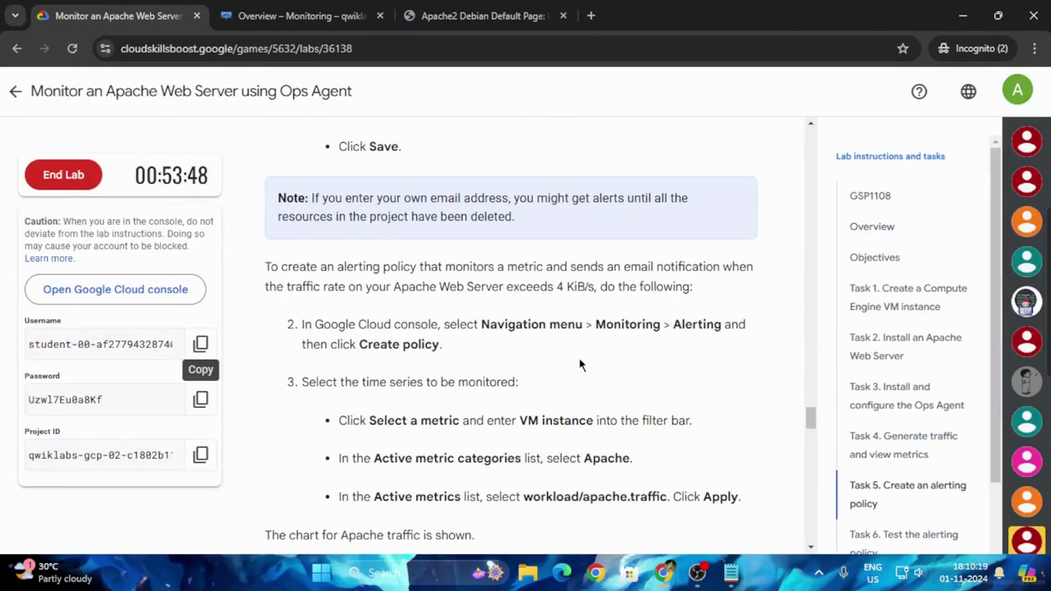
scroll(578, 364, up, 4)
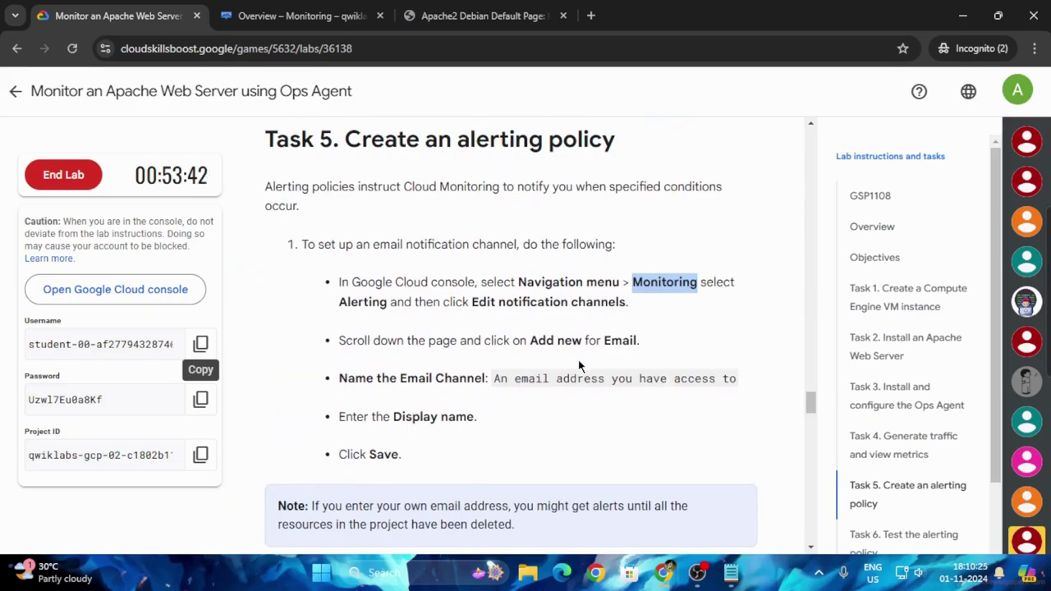
- Open the Alerting page of Monitoring in the Google Cloud console and go to editing its notification channels
click(361, 15)
scroll(112, 328, up, 3)
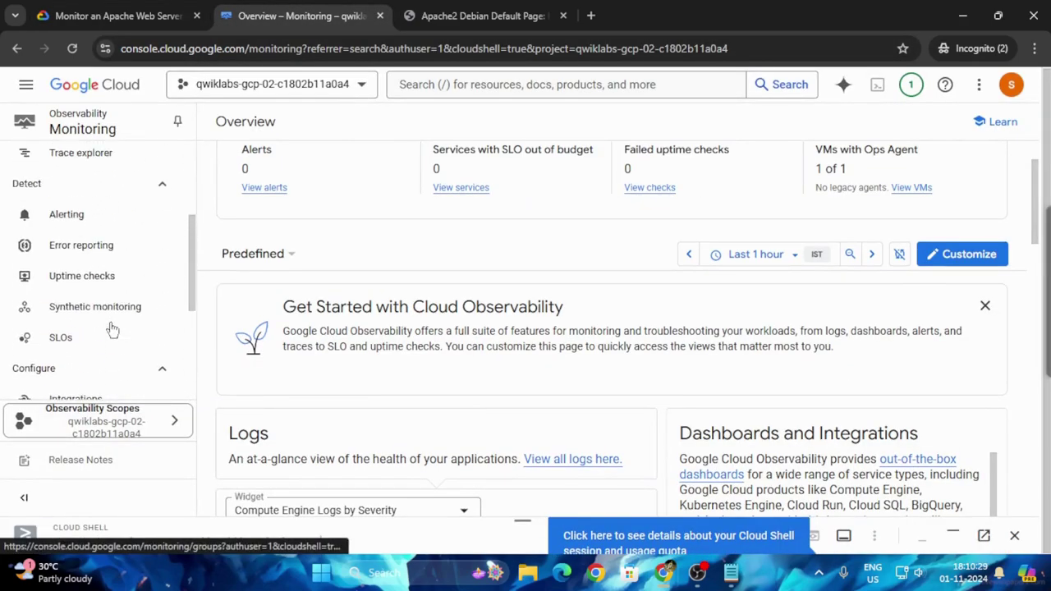
click(65, 214)
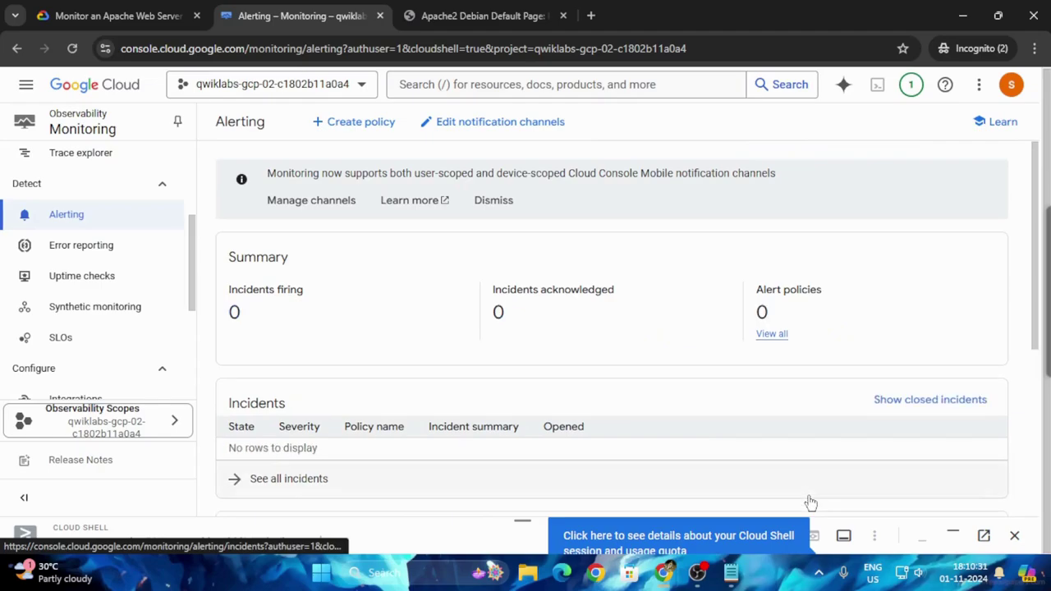
click(516, 124)
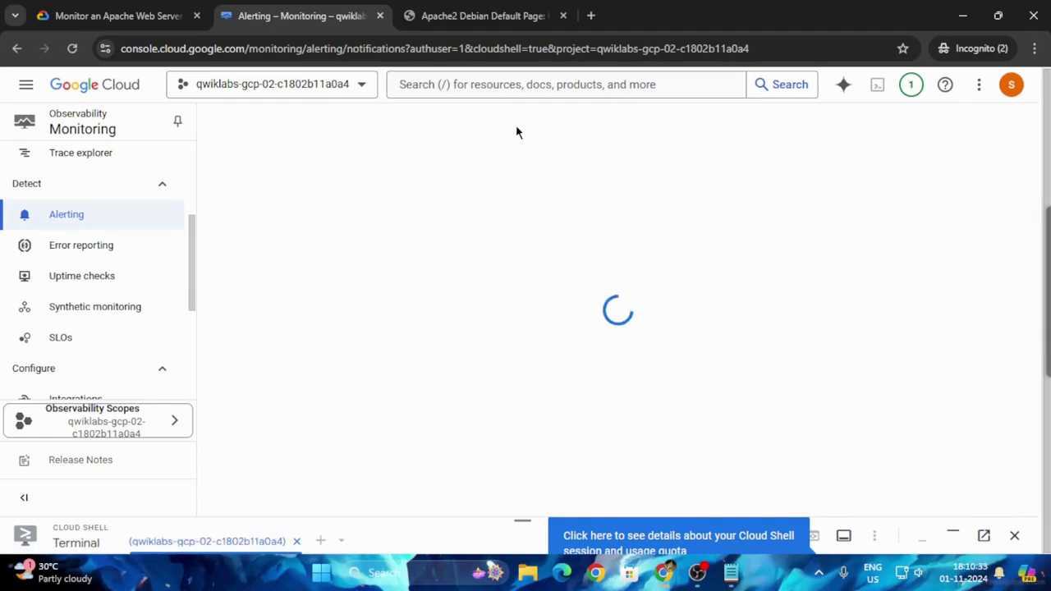
- Start a new Email notification channel and paste the copied student username as its email address
scroll(399, 424, down, 5)
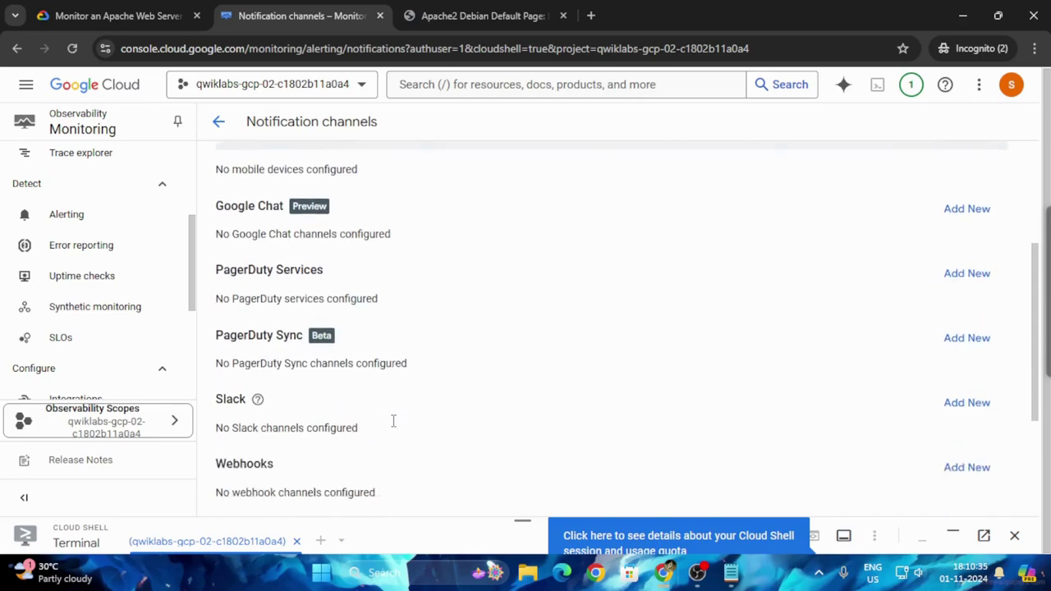
click(982, 368)
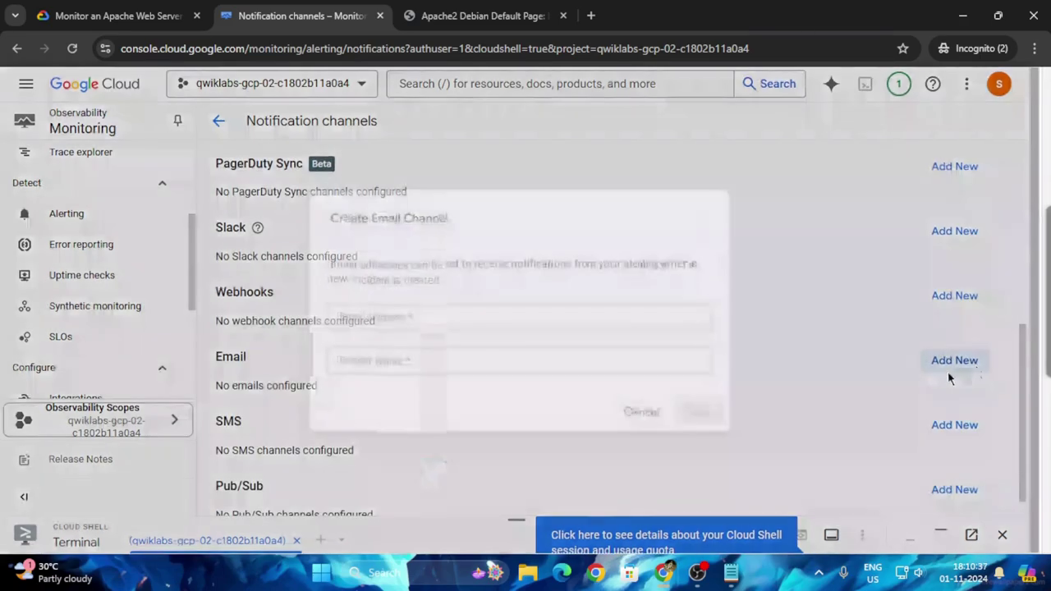
key(ctrl+v)
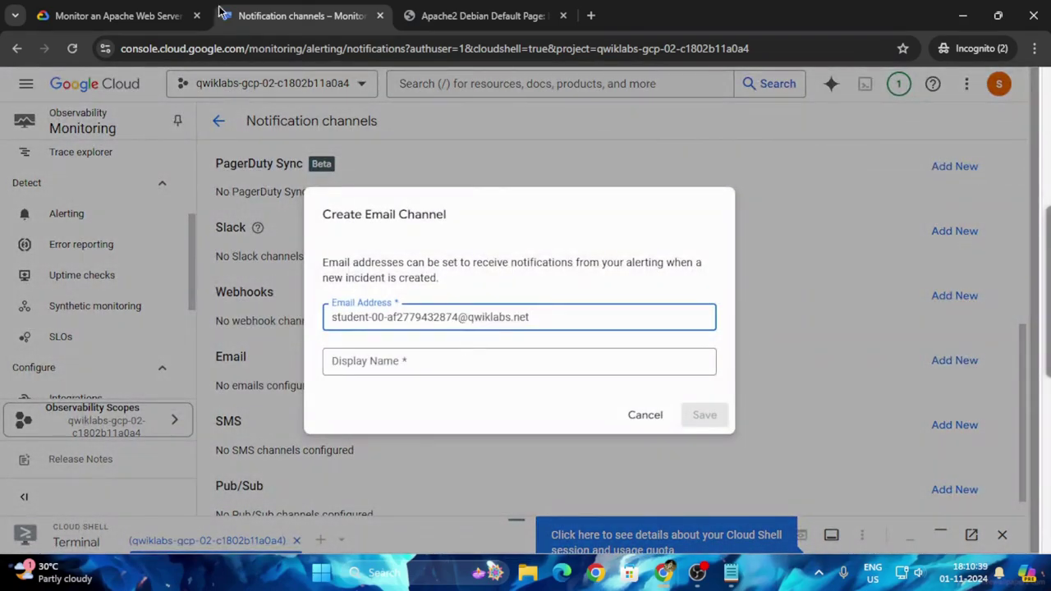
- Check the lab instructions for the display name, name the email channel "alert" and save it
click(123, 16)
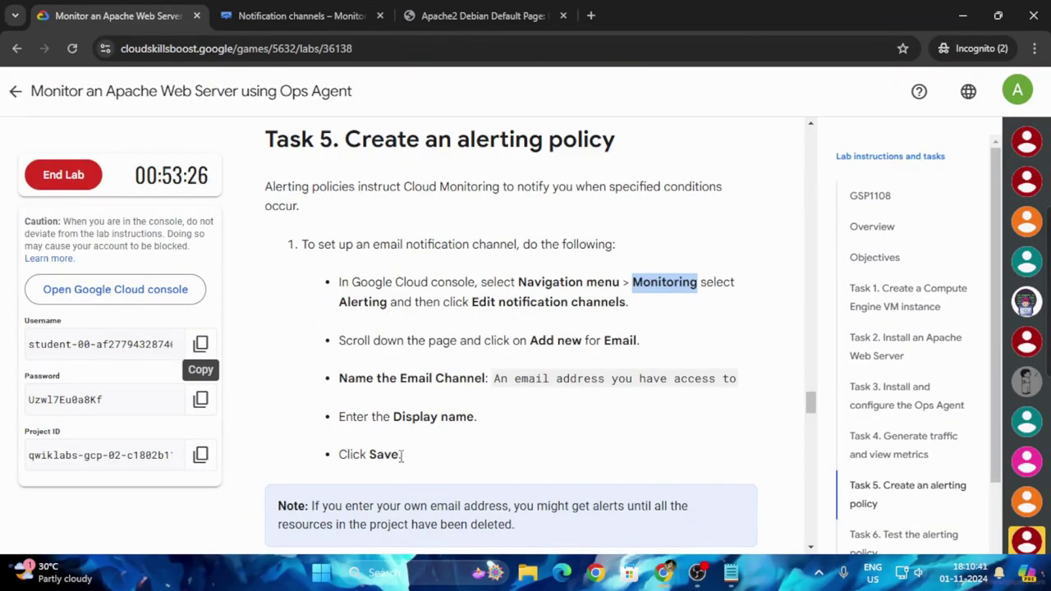
click(436, 10)
click(296, 15)
click(410, 372)
text(a)
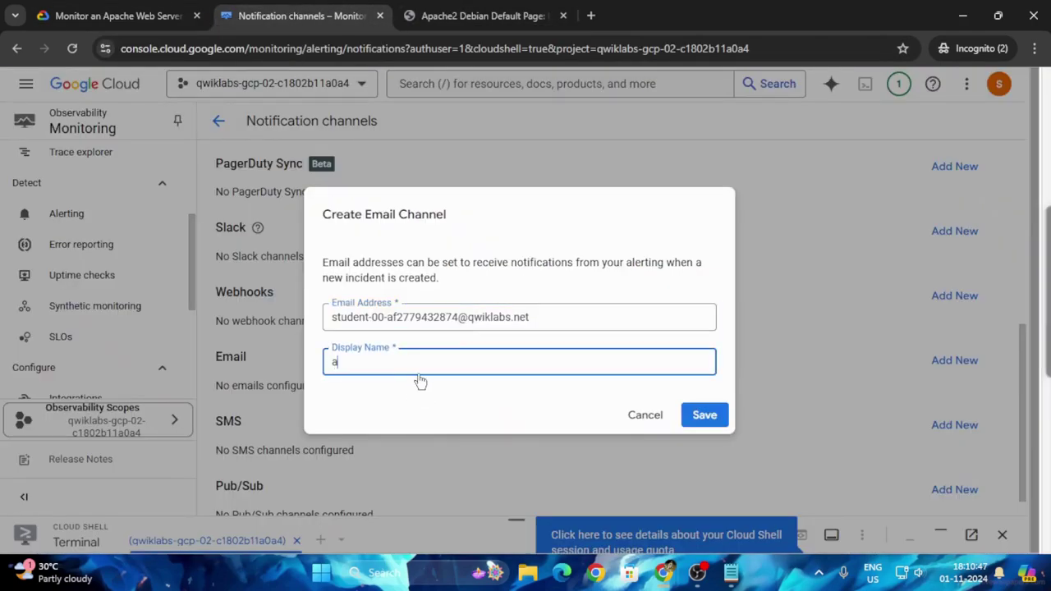
text(l)
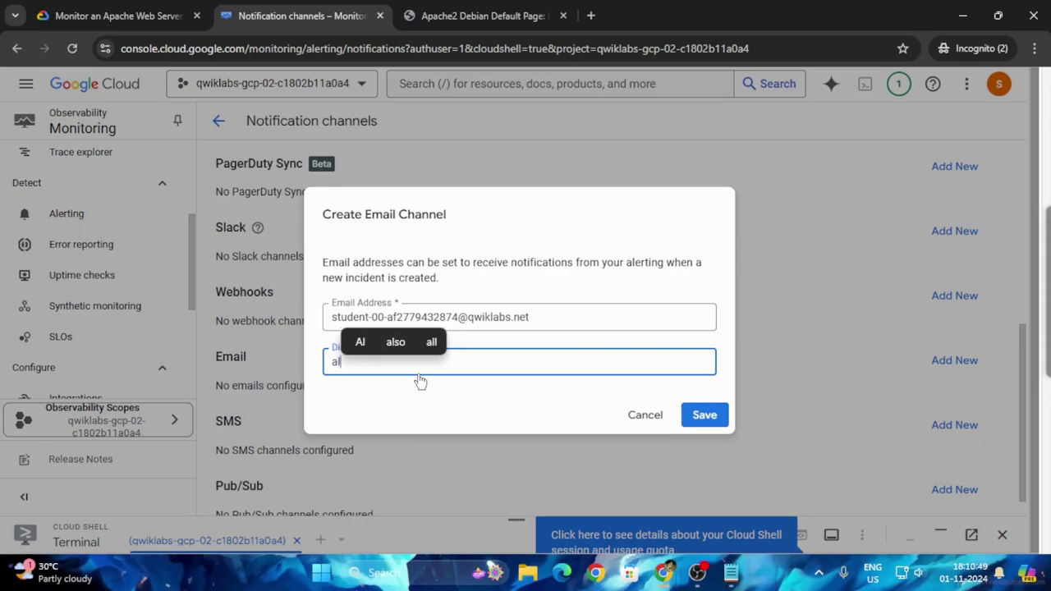
text(ert)
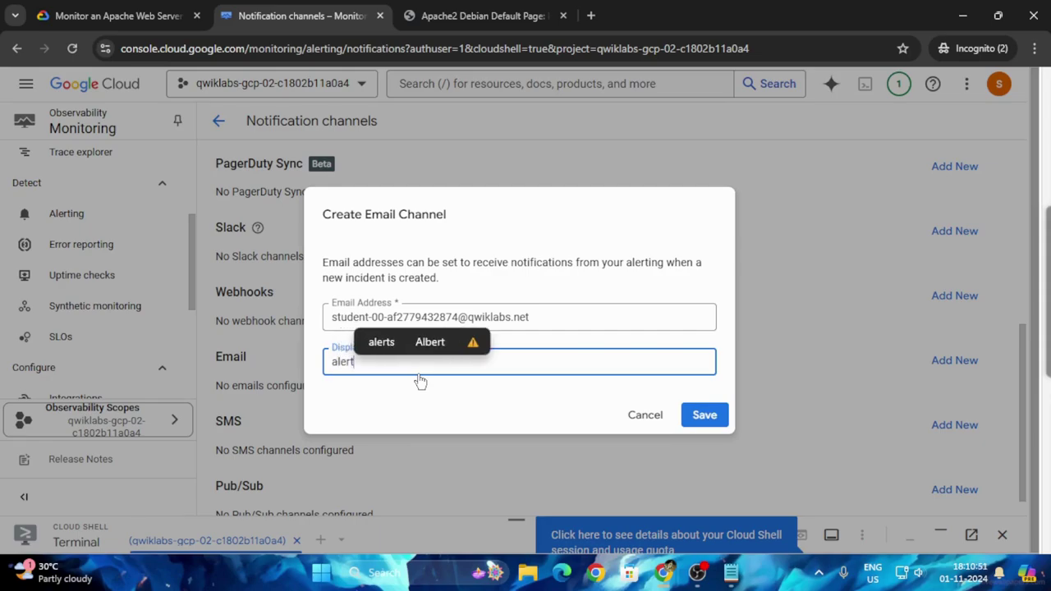
click(704, 415)
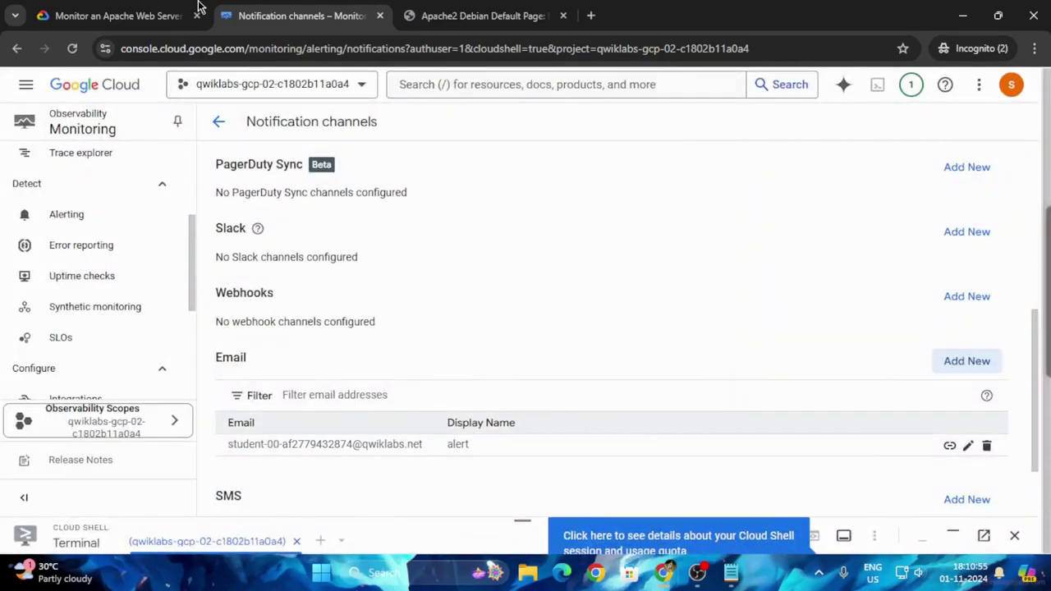
- Read the policy creation instructions in Task 5 and start a new alerting policy from the Alerting page
click(136, 10)
scroll(569, 421, down, 2)
scroll(570, 421, down, 3)
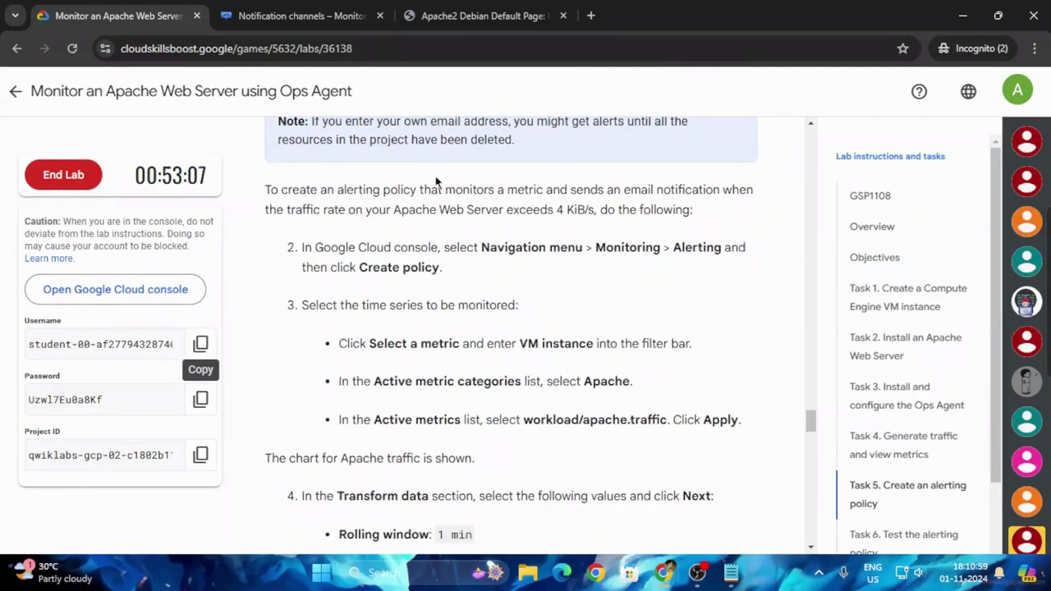
click(313, 7)
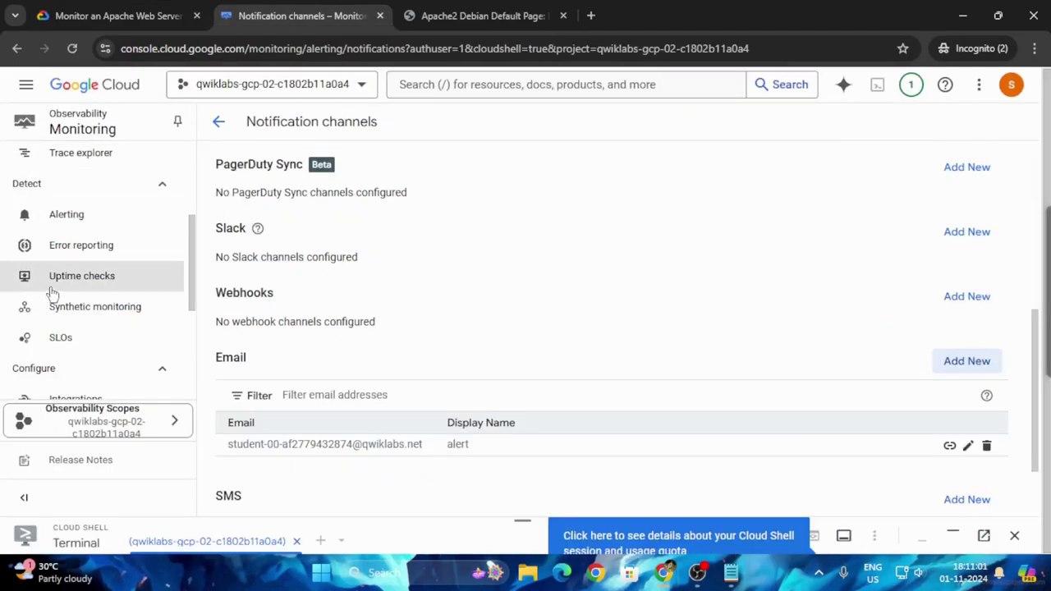
click(74, 224)
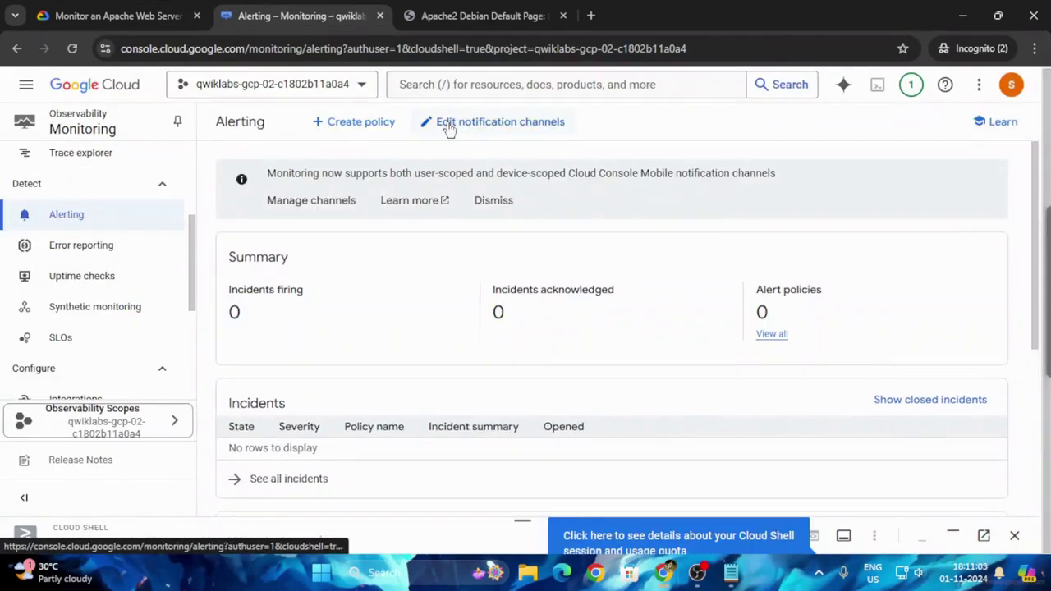
click(366, 125)
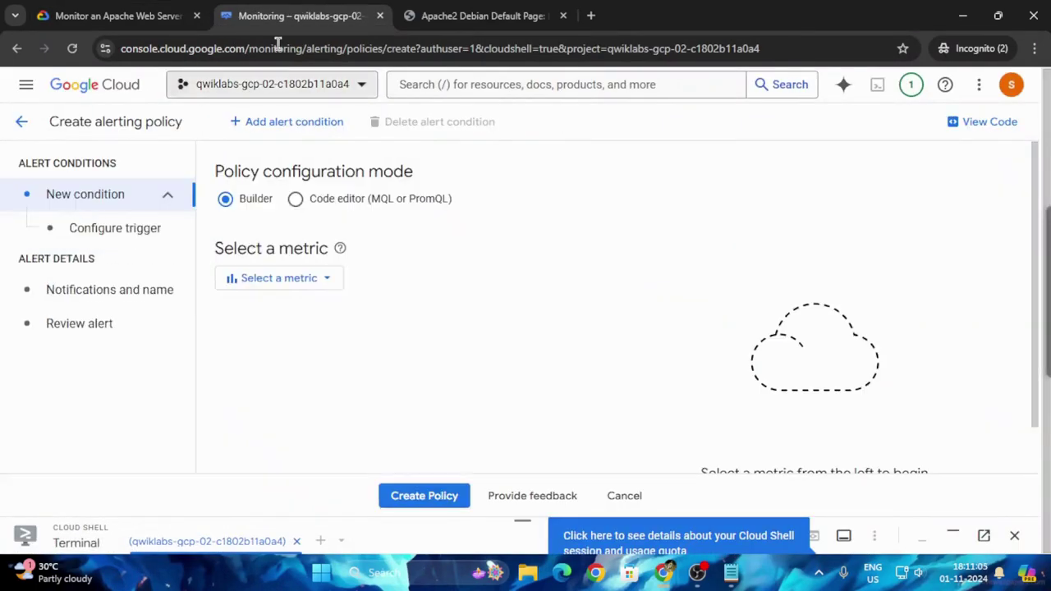
- Check the metric selection instructions in the lab and try to create the policy without selecting a metric
click(118, 14)
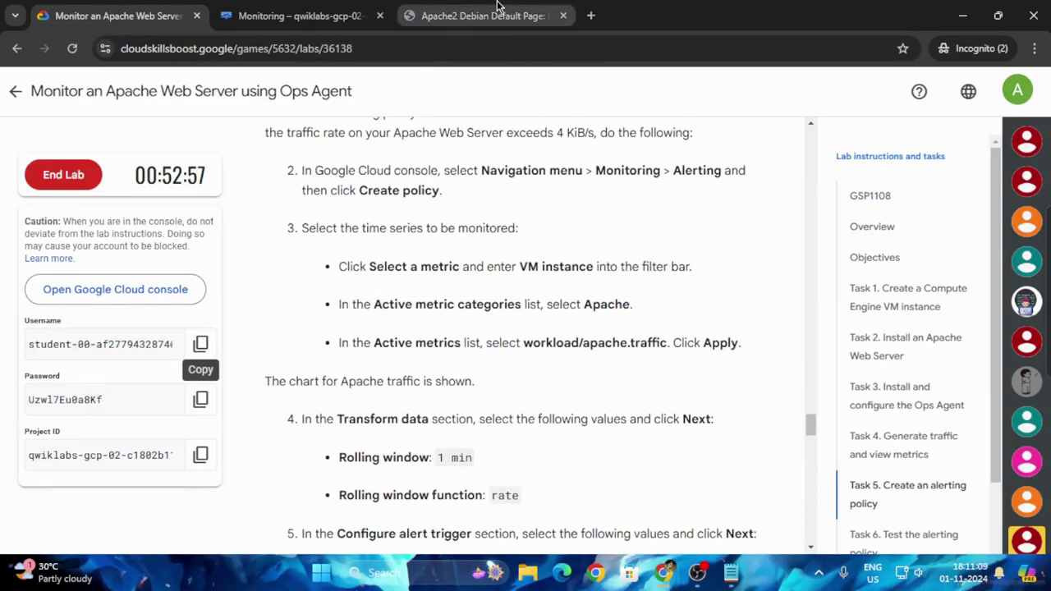
click(299, 15)
scroll(315, 310, down, 1)
click(422, 495)
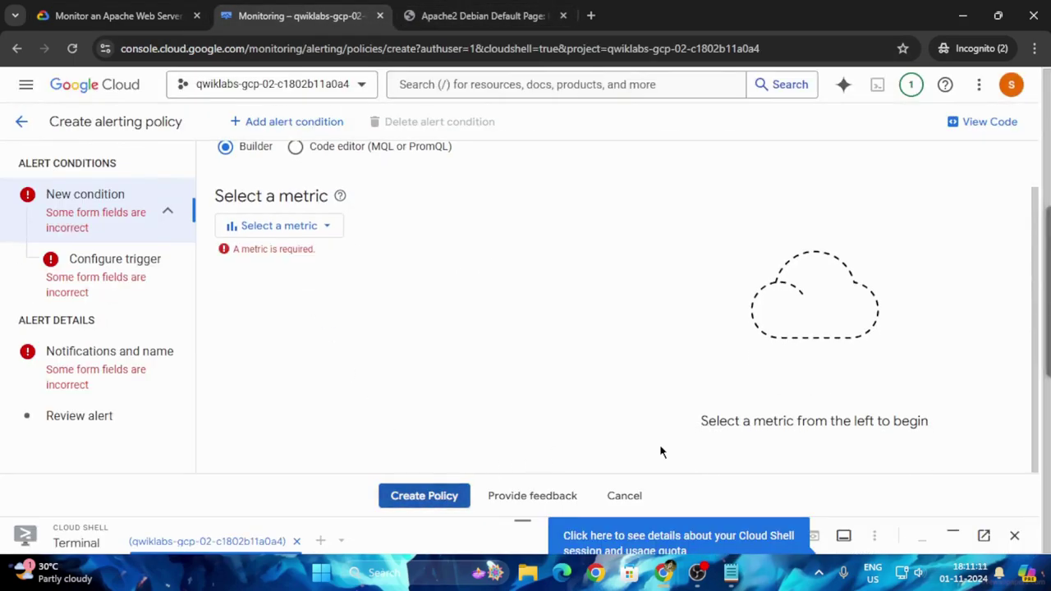
- Open the metric selection for the new condition, check it against the lab, and choose the VM Instance resource and the Apache category
click(298, 230)
click(115, 15)
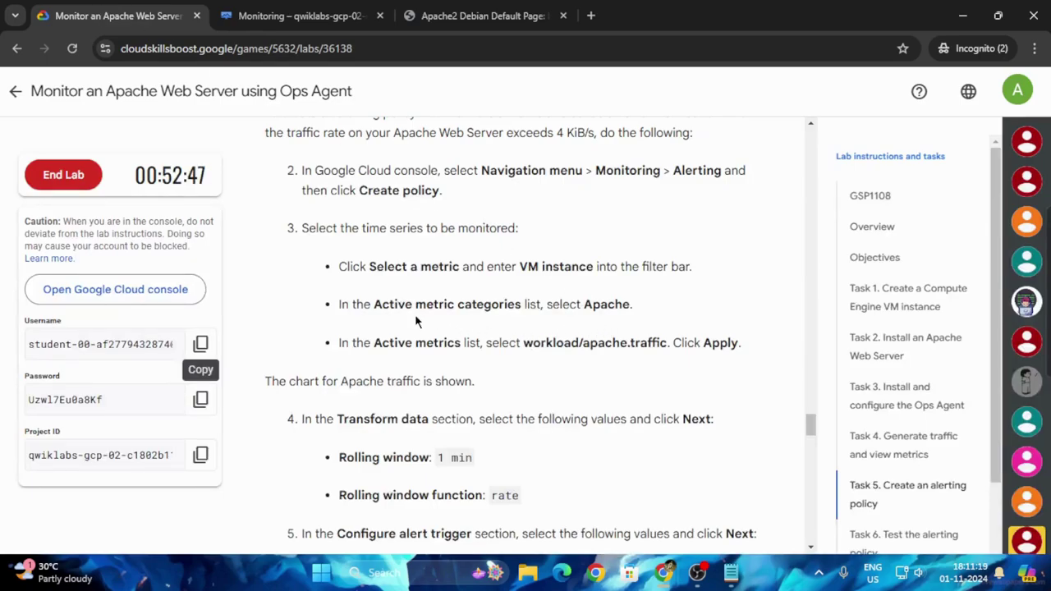
click(300, 16)
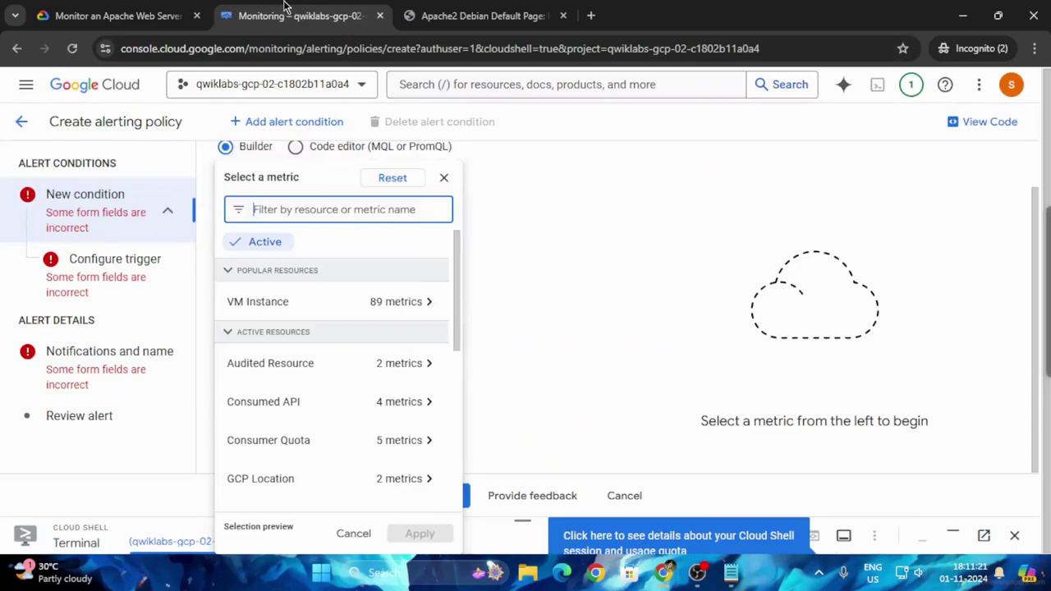
click(369, 303)
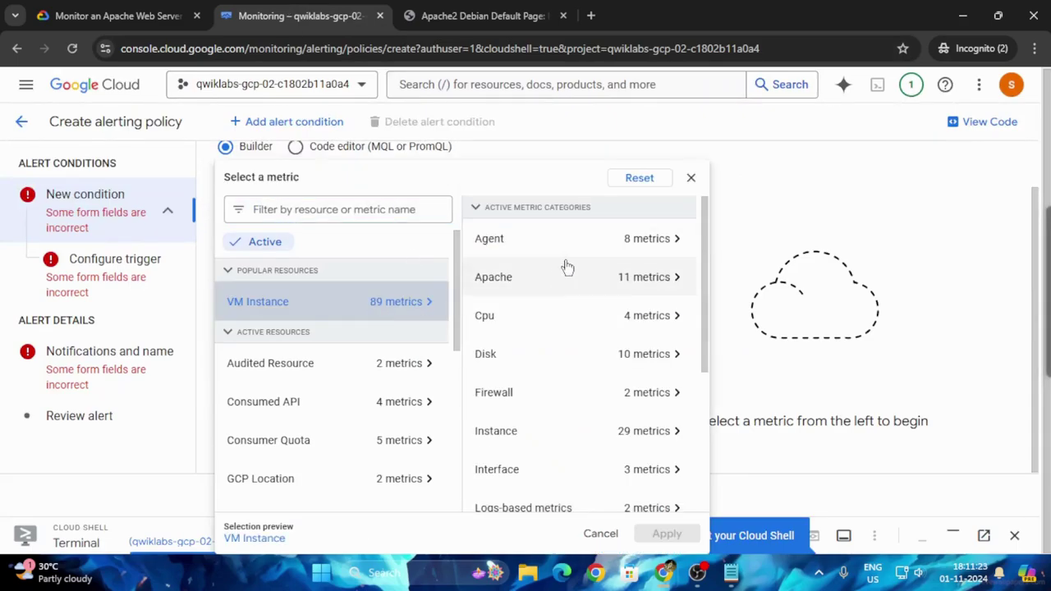
click(545, 283)
- Look up the required active metric in Task 5, apply workload/apache.traffic to the condition and return to the lab instructions
click(95, 16)
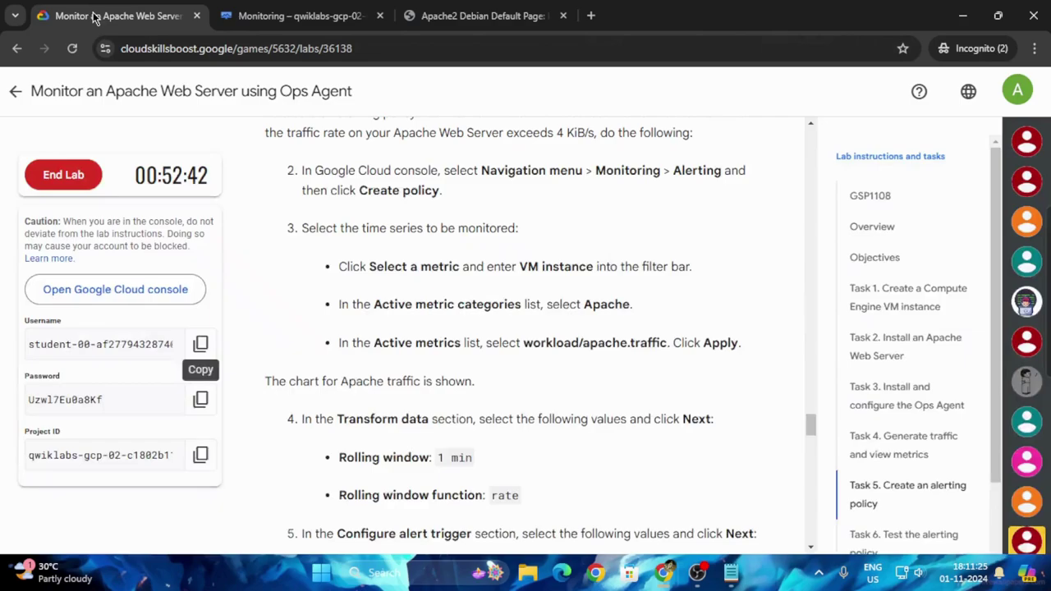
scroll(608, 320, down, 1)
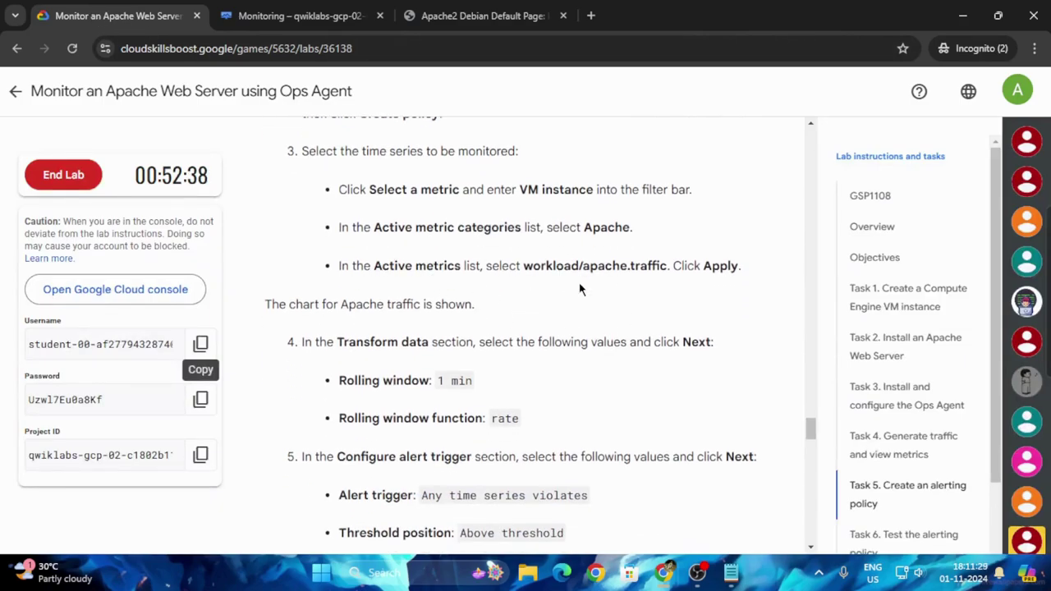
click(472, 16)
click(312, 16)
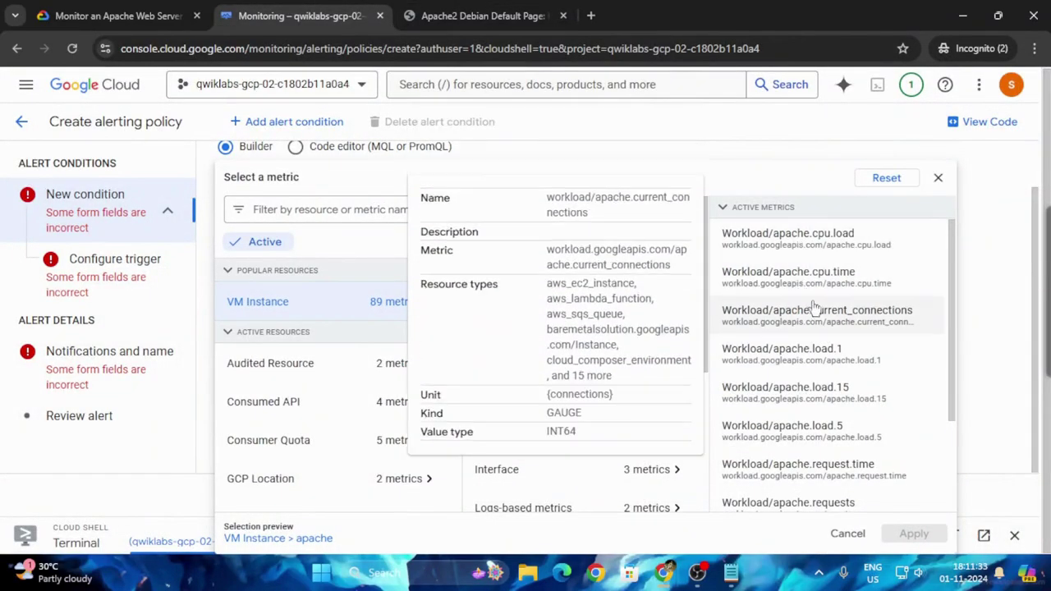
scroll(825, 348, down, 3)
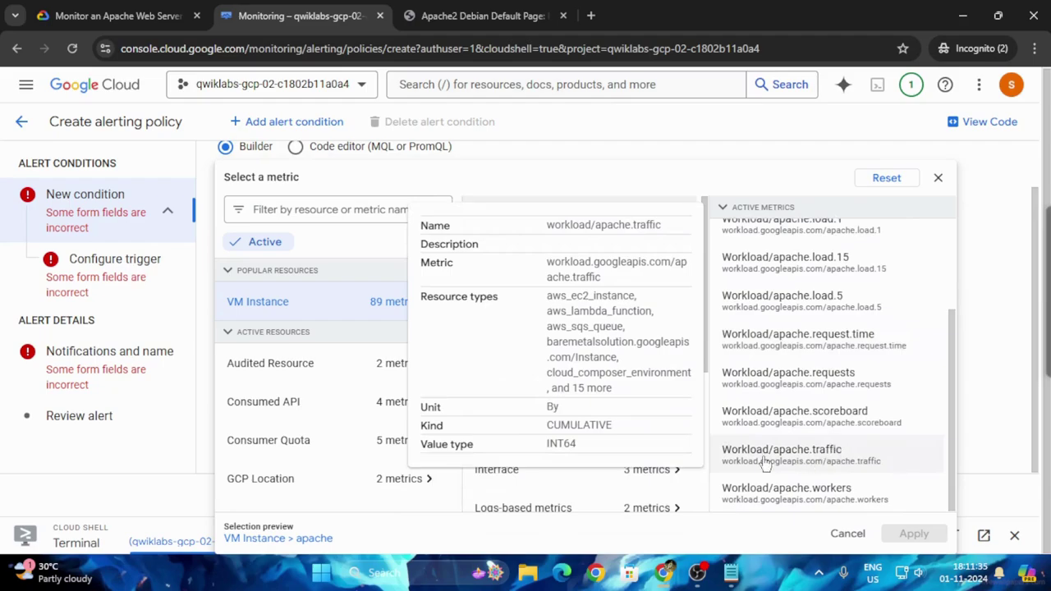
click(790, 465)
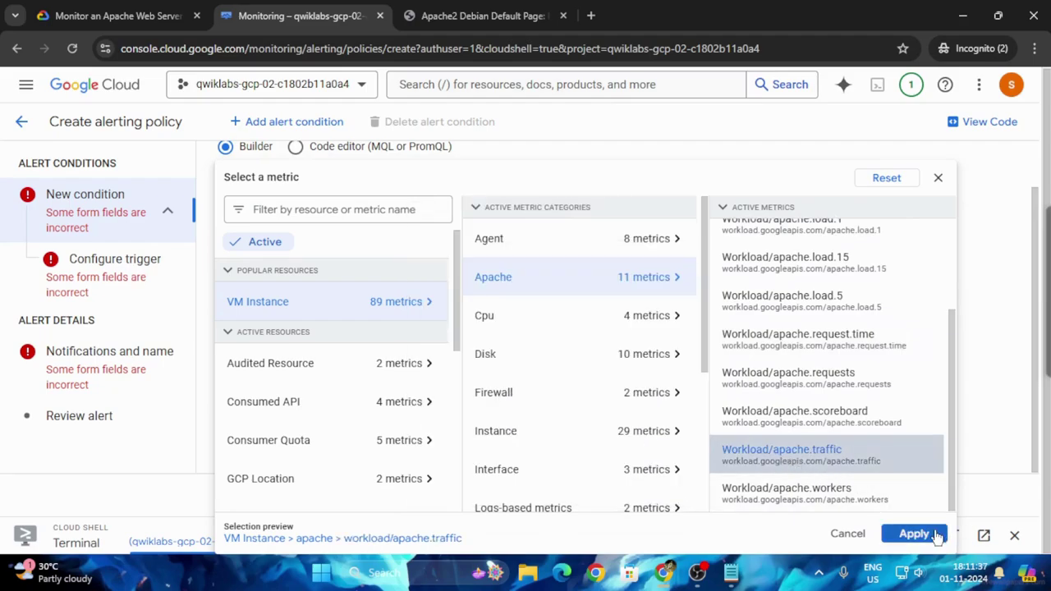
click(914, 533)
click(95, 8)
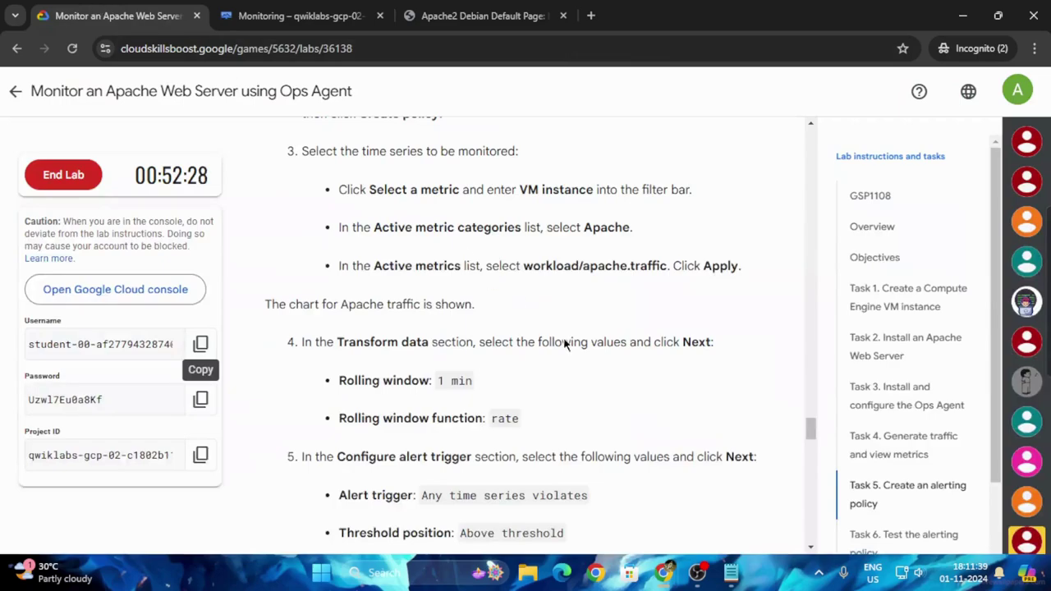
- Read the Transform data instructions in the lab and continue from the Transform data section to the alert trigger configuration
scroll(635, 410, down, 2)
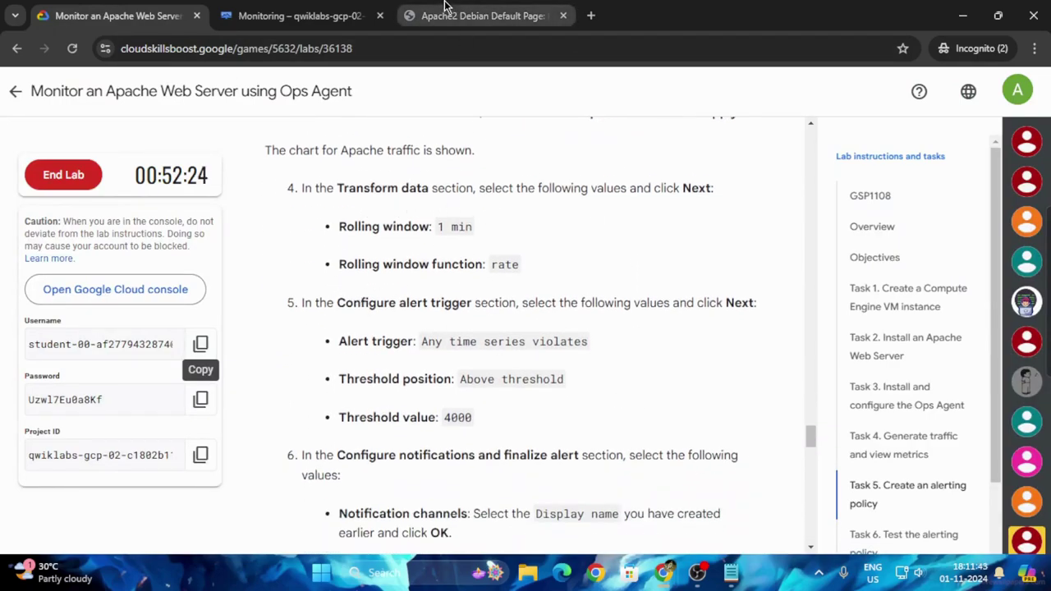
click(333, 12)
scroll(394, 345, down, 1)
scroll(394, 345, down, 3)
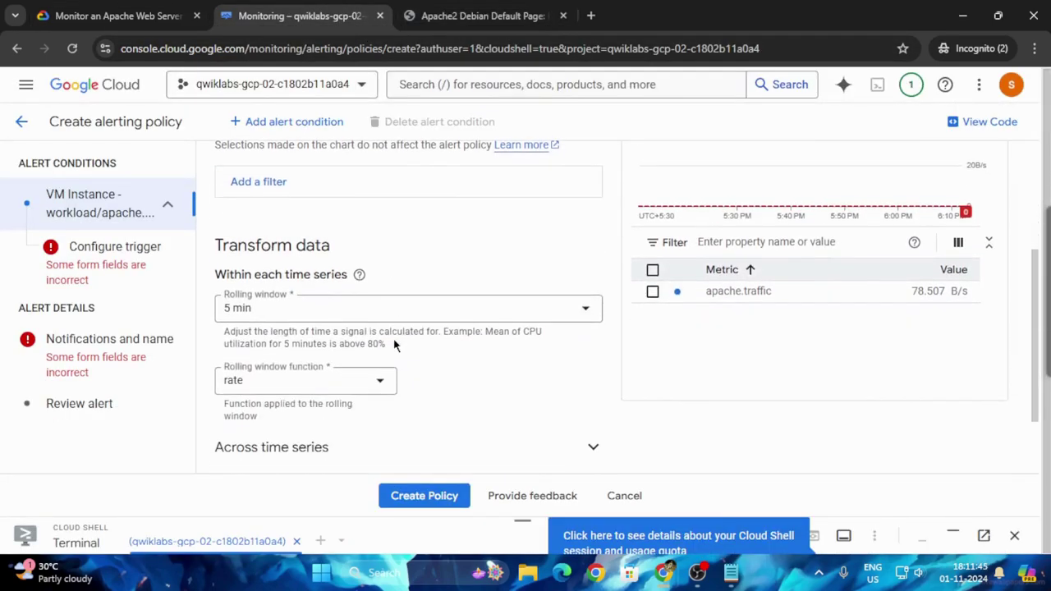
click(223, 435)
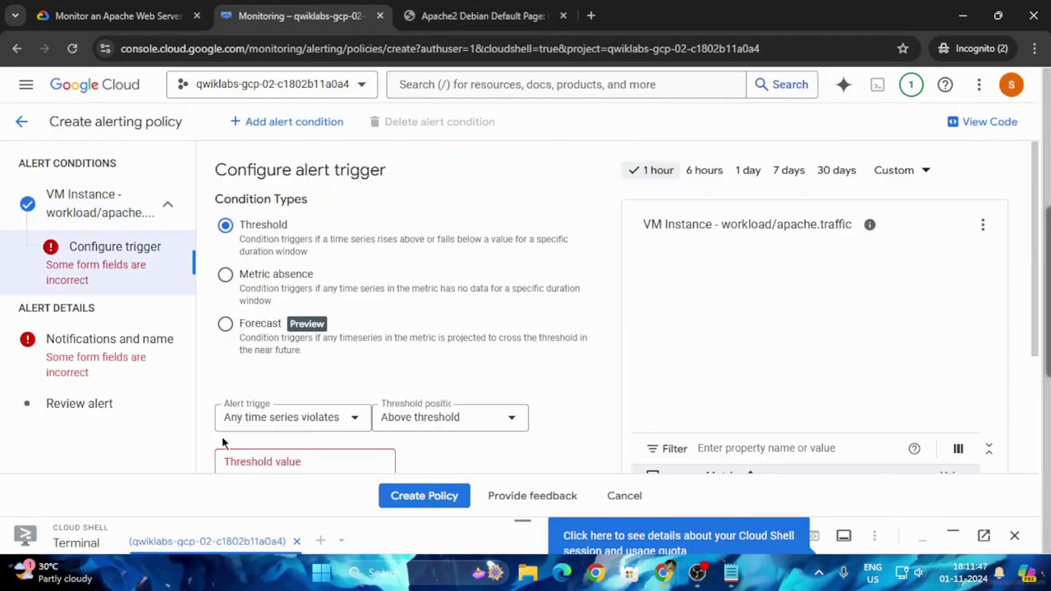
- Compare the alert trigger and threshold position settings of the condition with the lab's Configure alert trigger instructions
scroll(507, 328, down, 1)
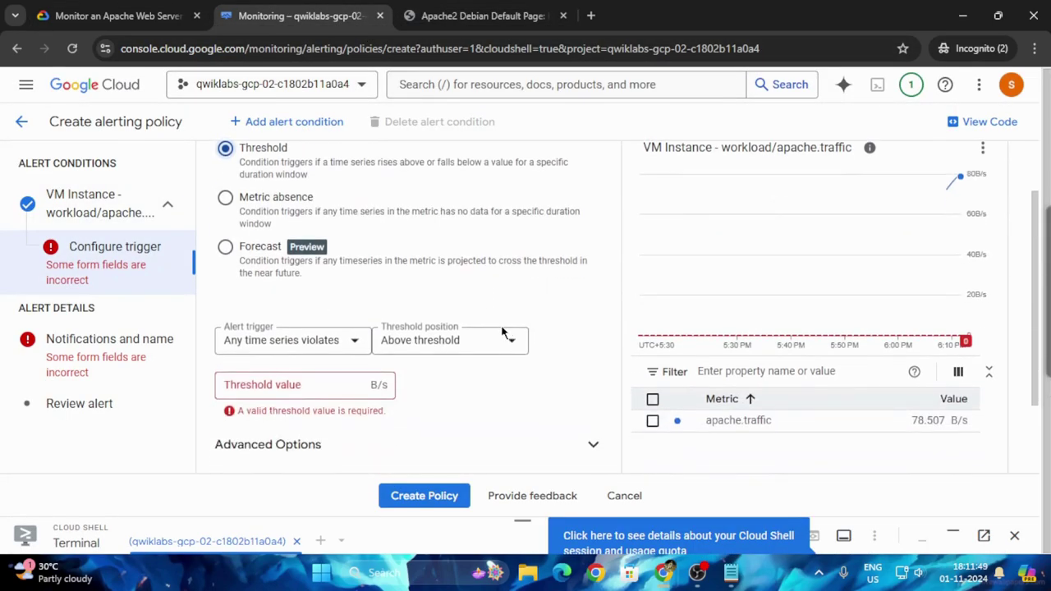
scroll(506, 332, up, 1)
click(86, 12)
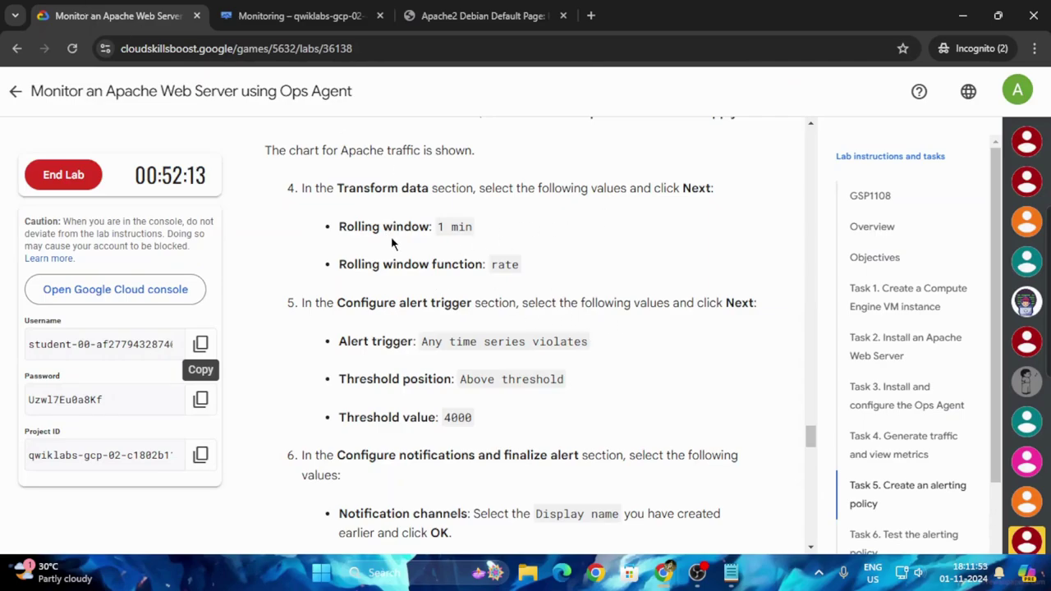
click(261, 14)
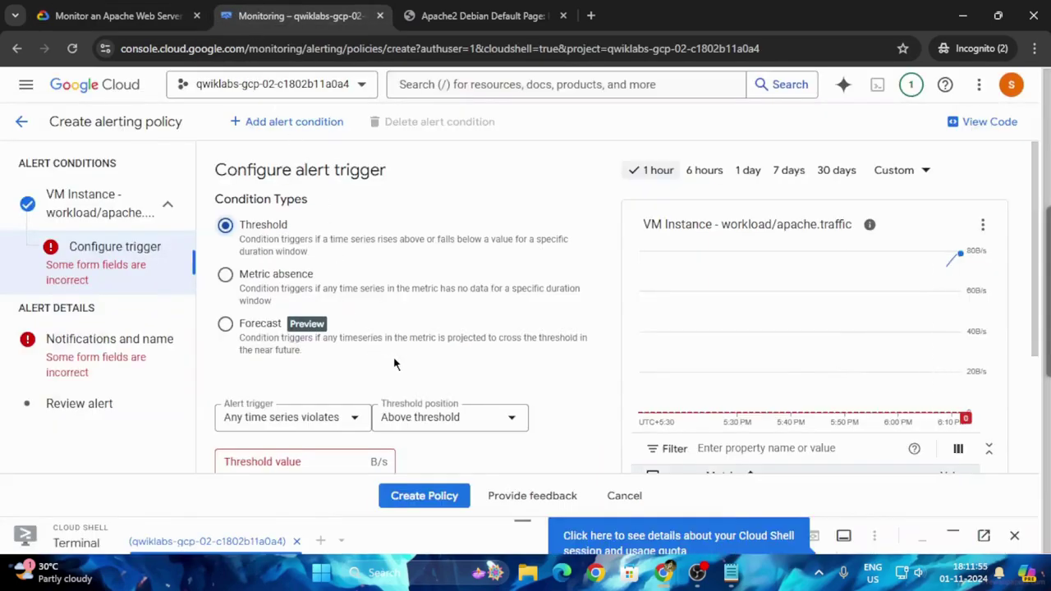
scroll(394, 364, down, 1)
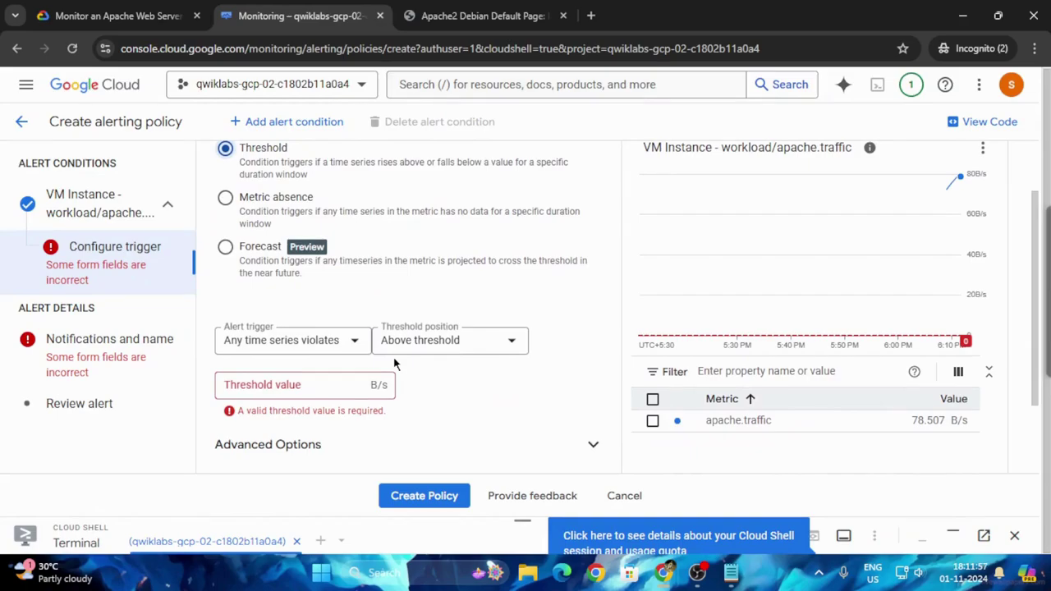
scroll(393, 363, down, 1)
scroll(393, 364, up, 2)
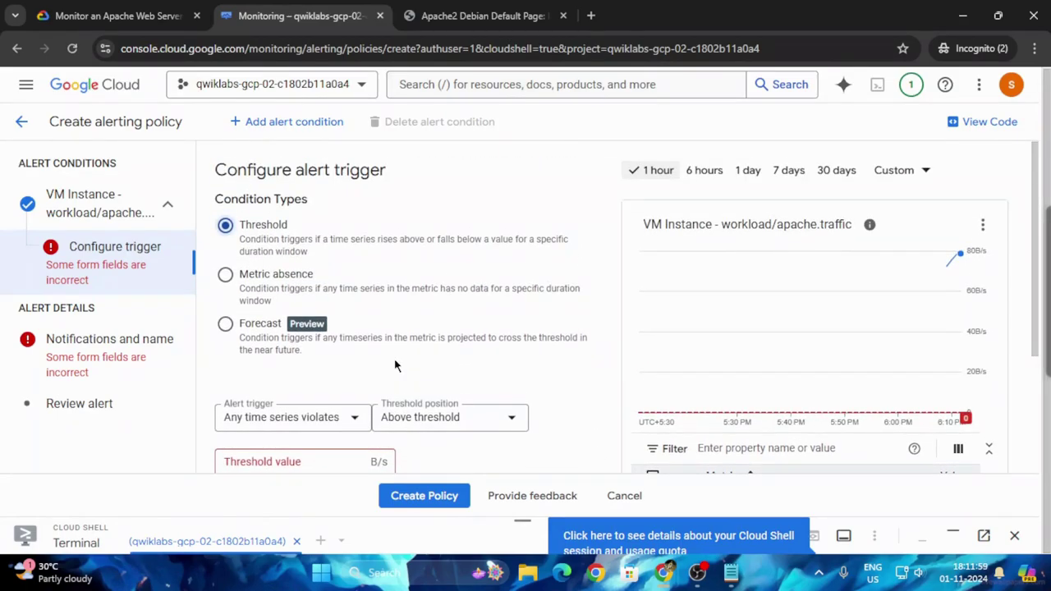
click(104, 9)
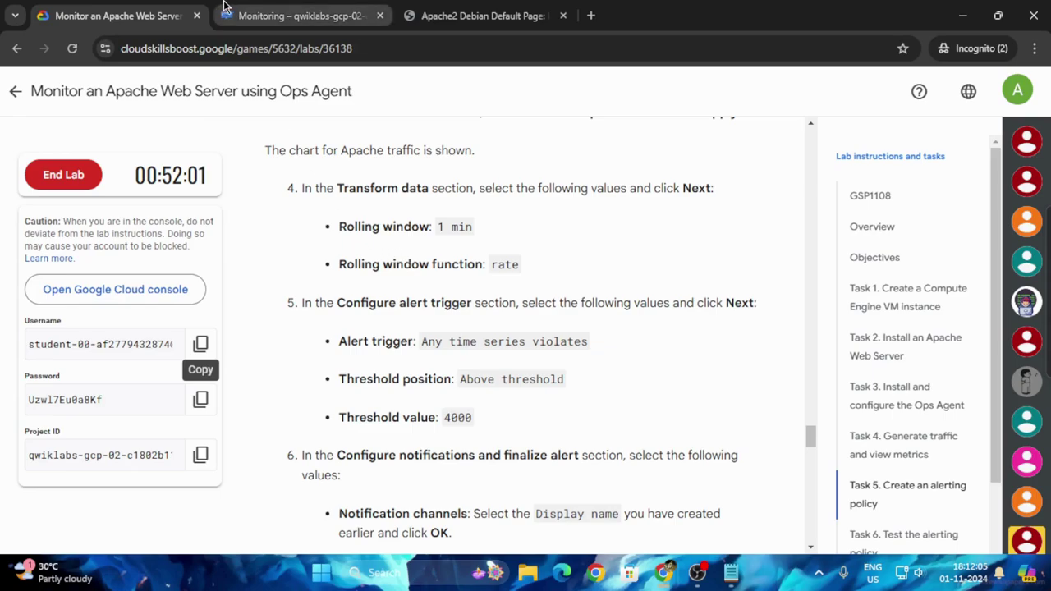
- Open the threshold value for editing and look up the required trigger values in Task 5 of the lab
click(299, 15)
scroll(349, 370, down, 1)
scroll(349, 369, down, 1)
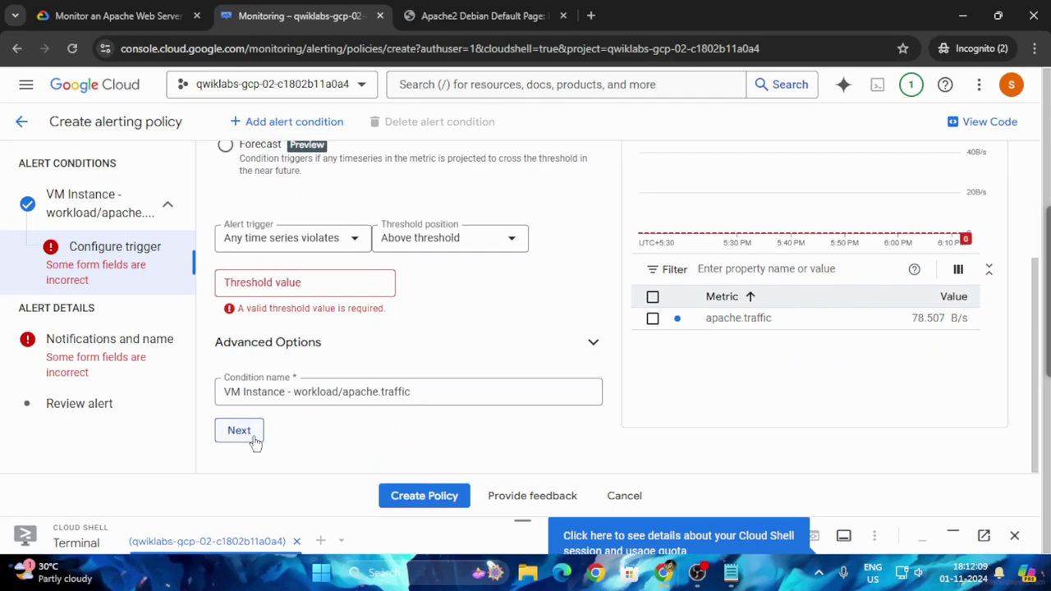
click(281, 287)
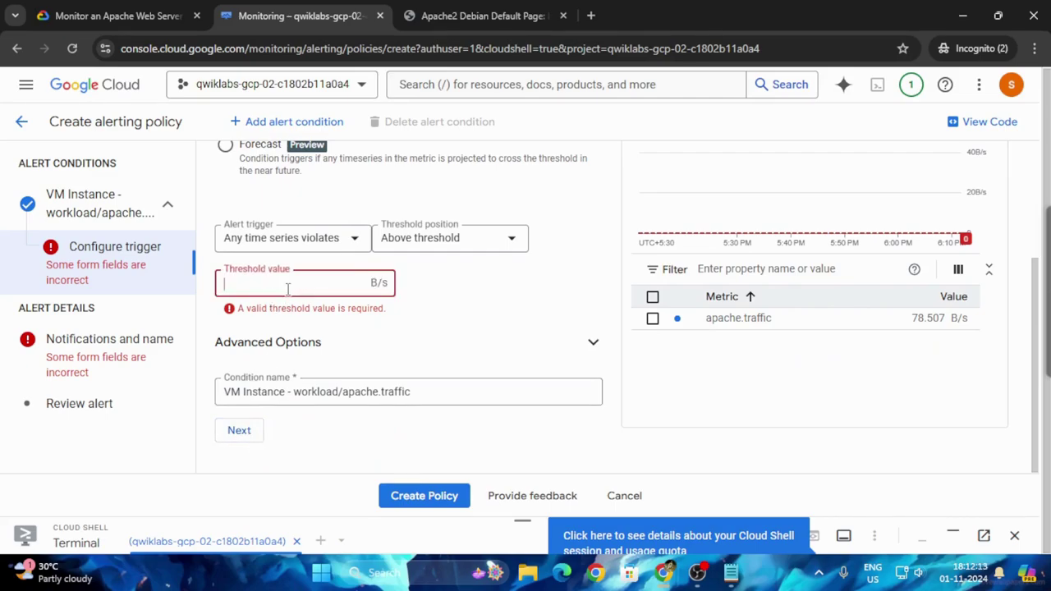
click(144, 25)
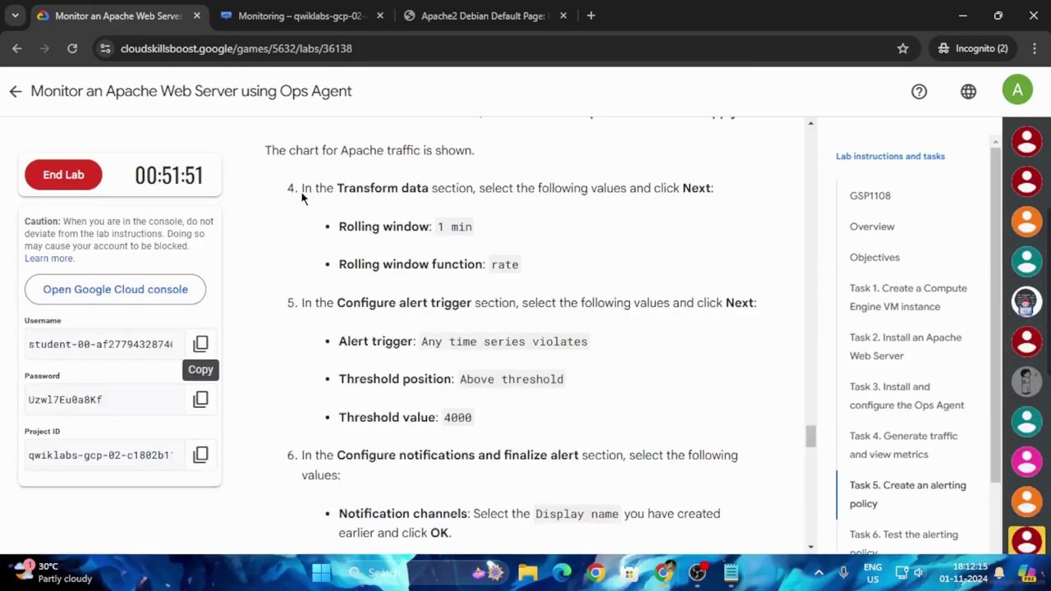
scroll(437, 294, down, 1)
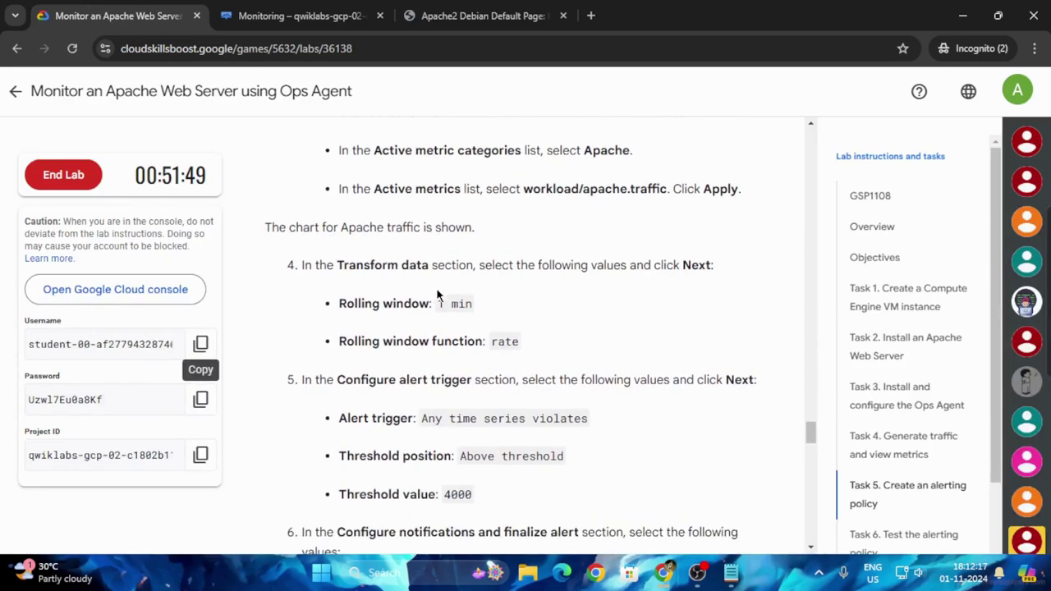
scroll(437, 293, down, 1)
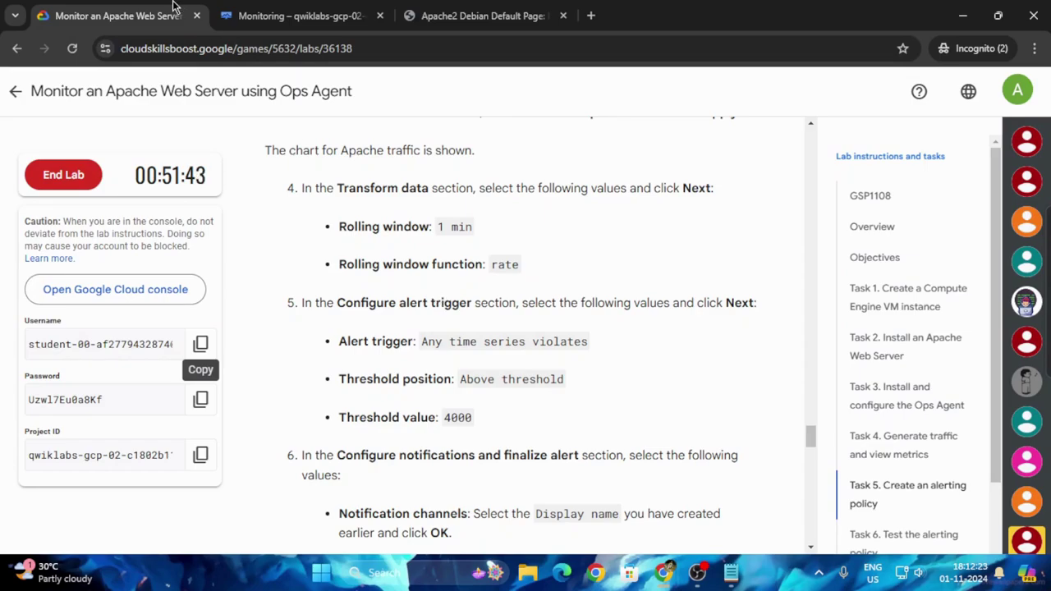
click(273, 7)
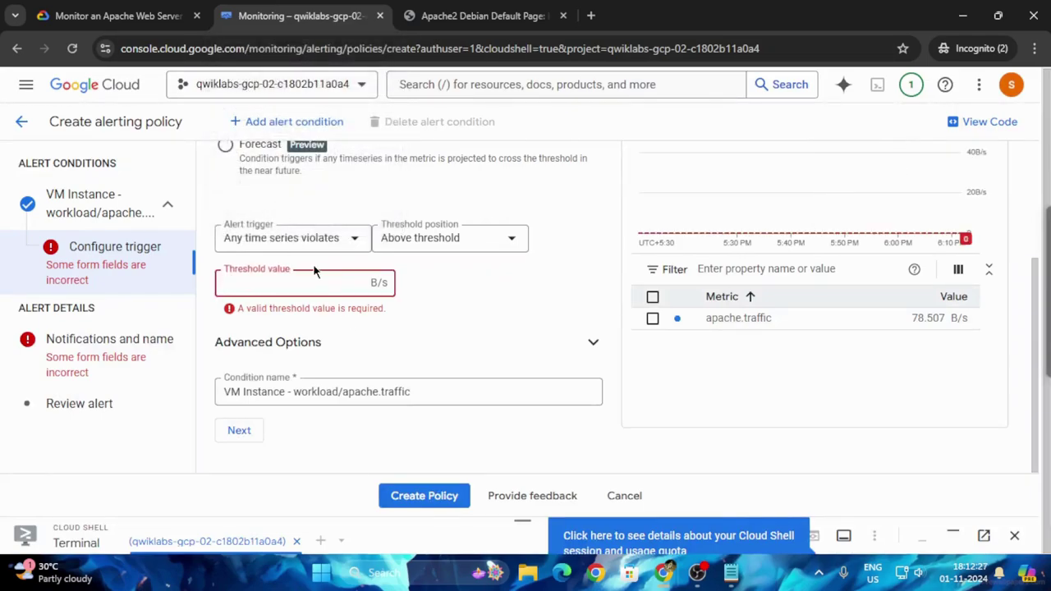
- Try the Metric absence and Forecast condition types and return the trigger to the Threshold type
scroll(322, 282, up, 2)
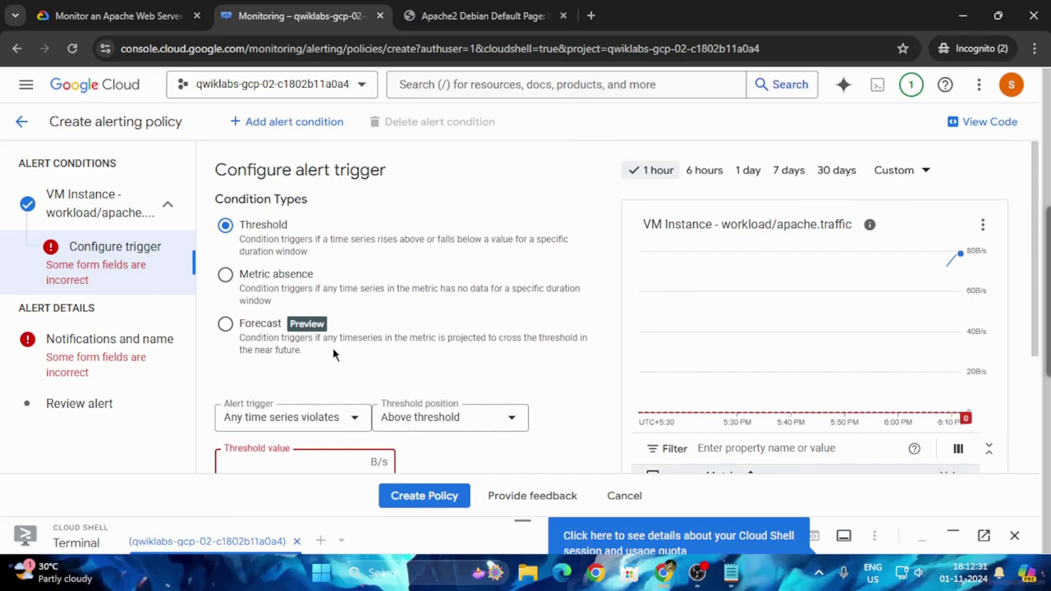
click(225, 274)
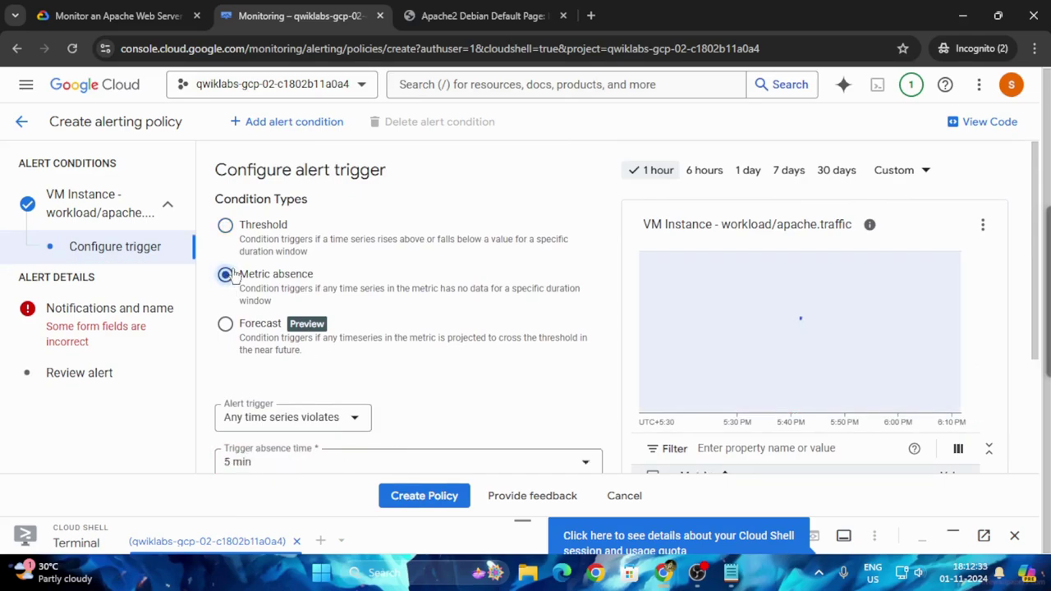
scroll(373, 337, down, 2)
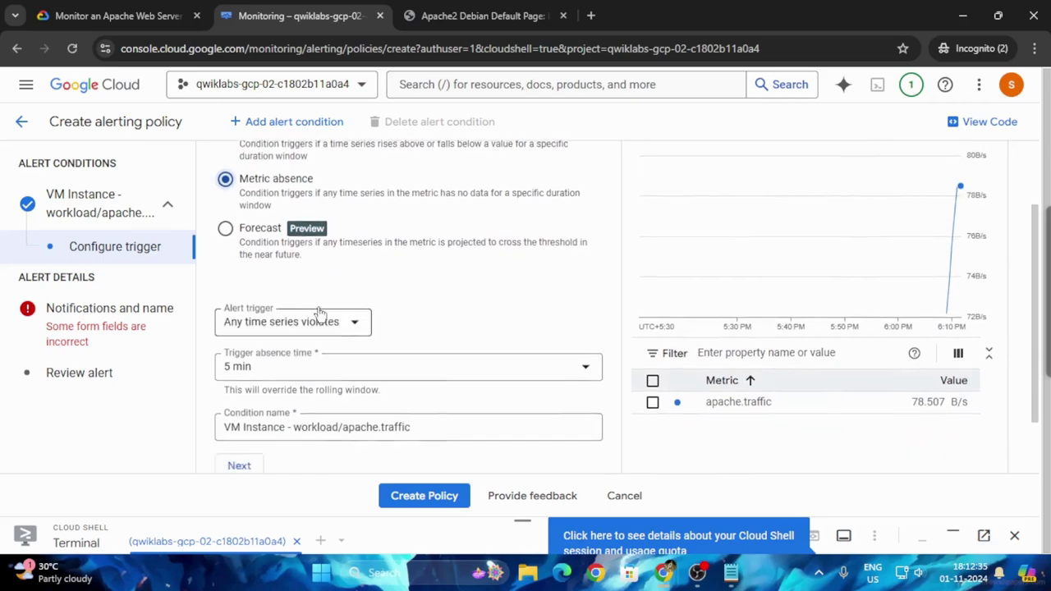
click(225, 170)
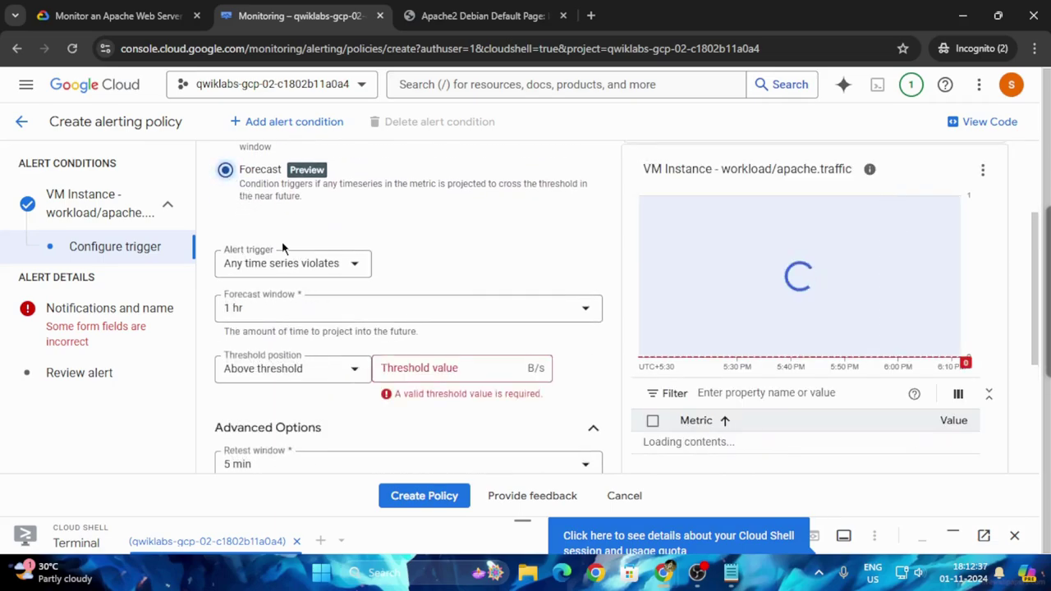
scroll(289, 265, up, 2)
click(225, 225)
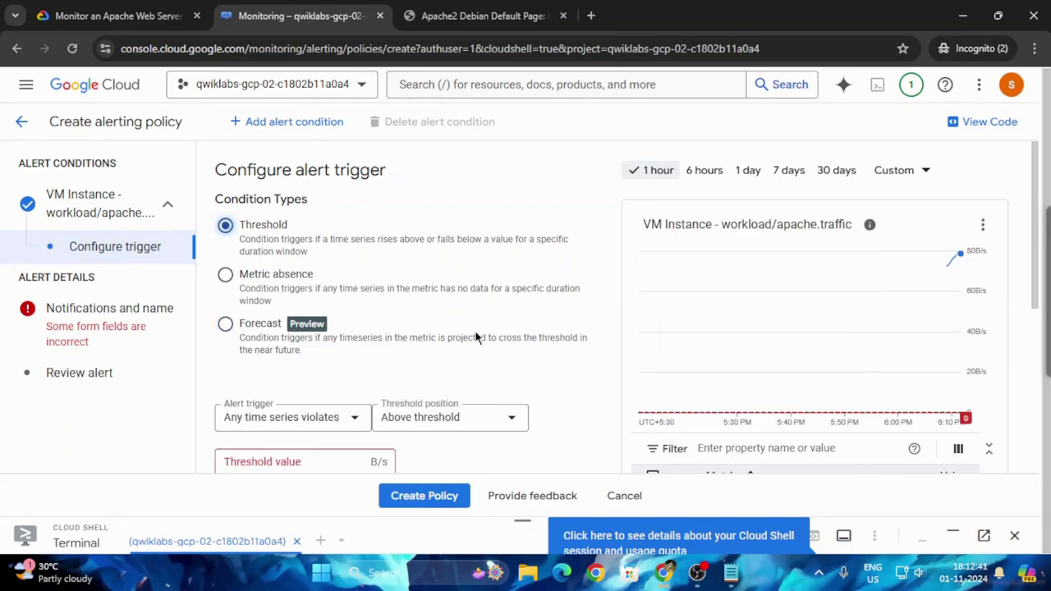
- Check the lab's trigger values, set the threshold value to 1 and continue to the notification settings
scroll(474, 337, down, 3)
click(320, 230)
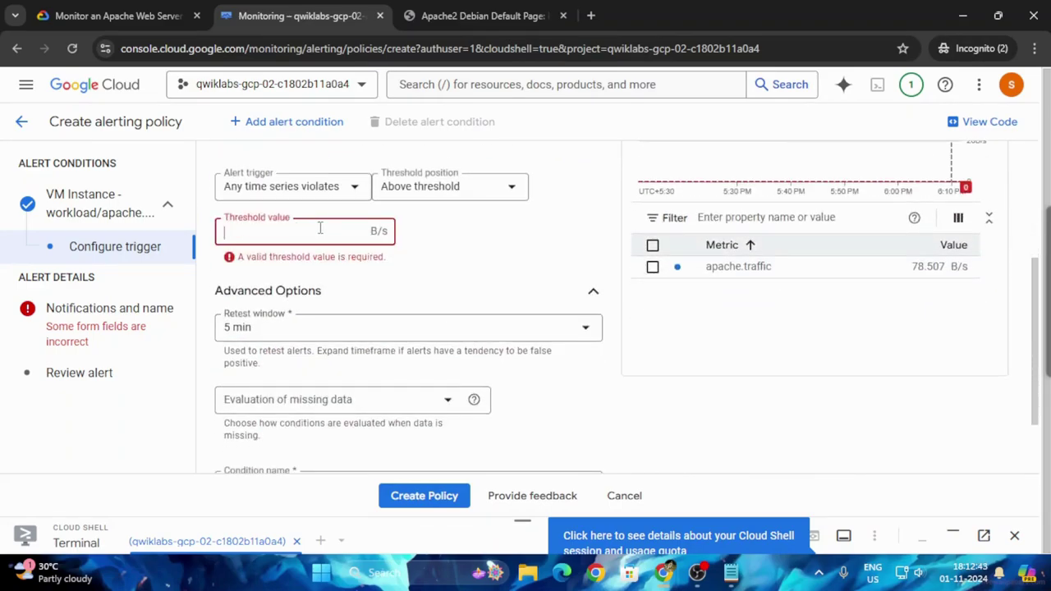
click(135, 12)
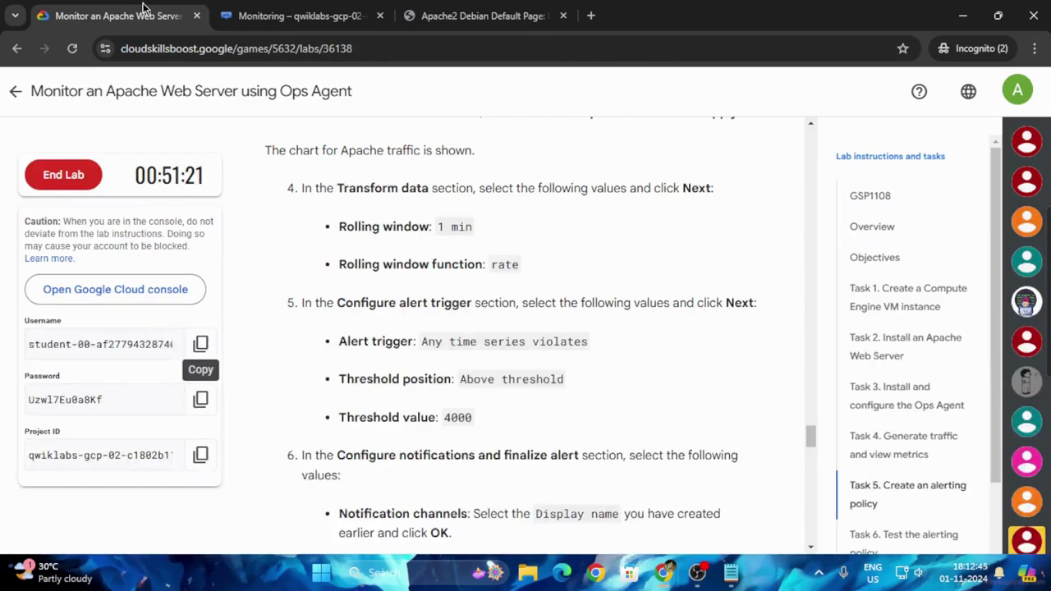
click(241, 6)
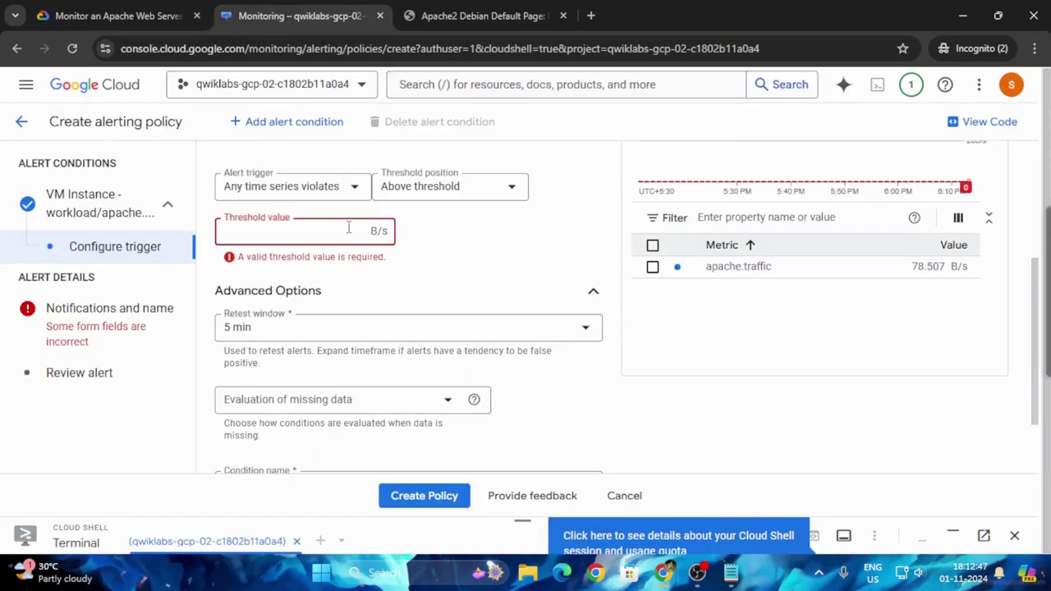
text(1)
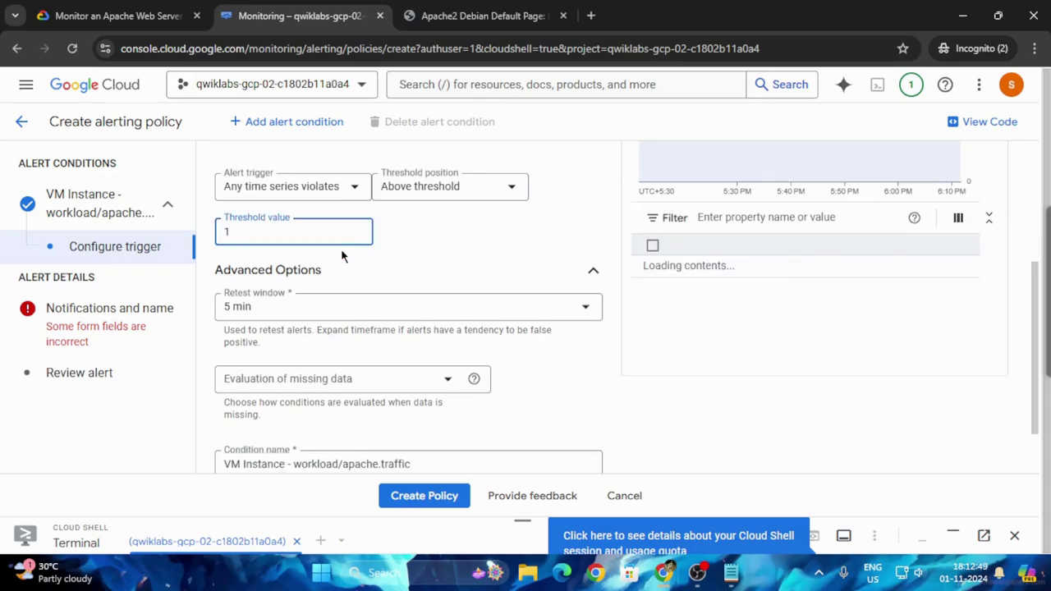
scroll(344, 255, down, 1)
scroll(345, 260, down, 1)
click(237, 433)
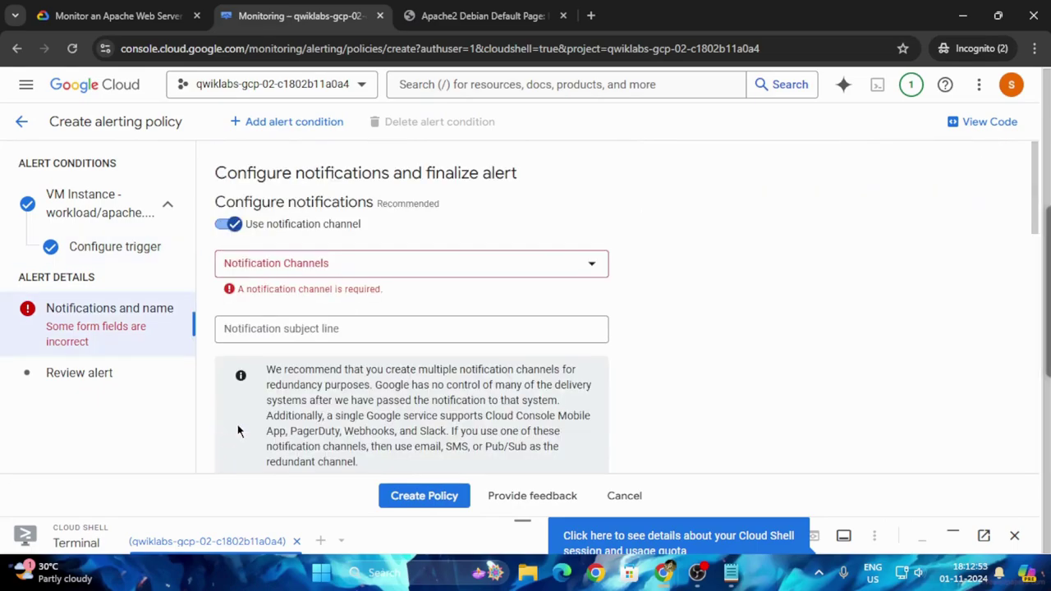
- Assign the email notification channel "alert" to the policy and look over the incident and label settings
click(327, 271)
click(271, 341)
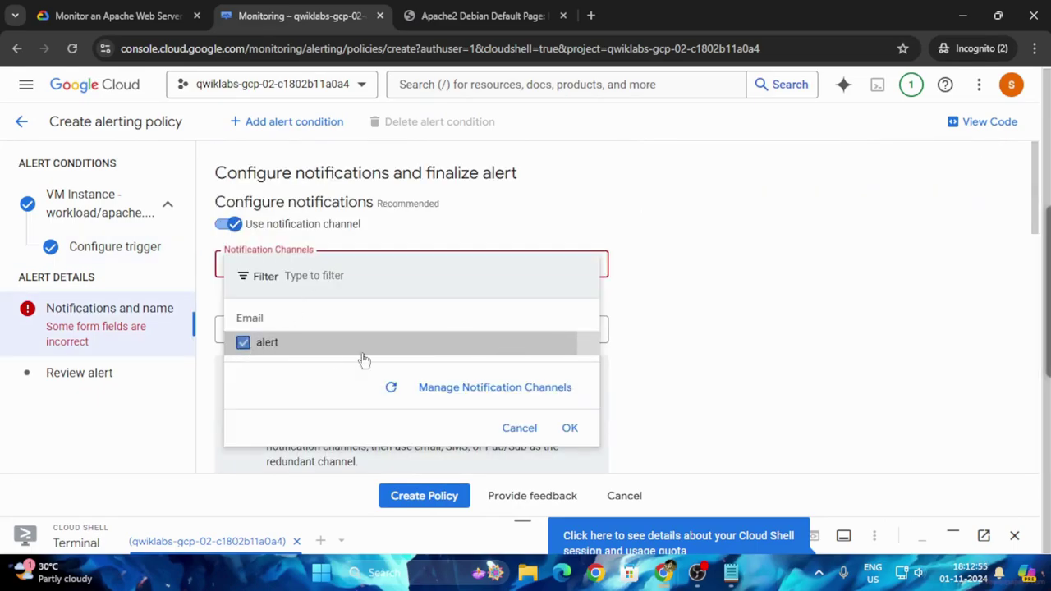
click(570, 428)
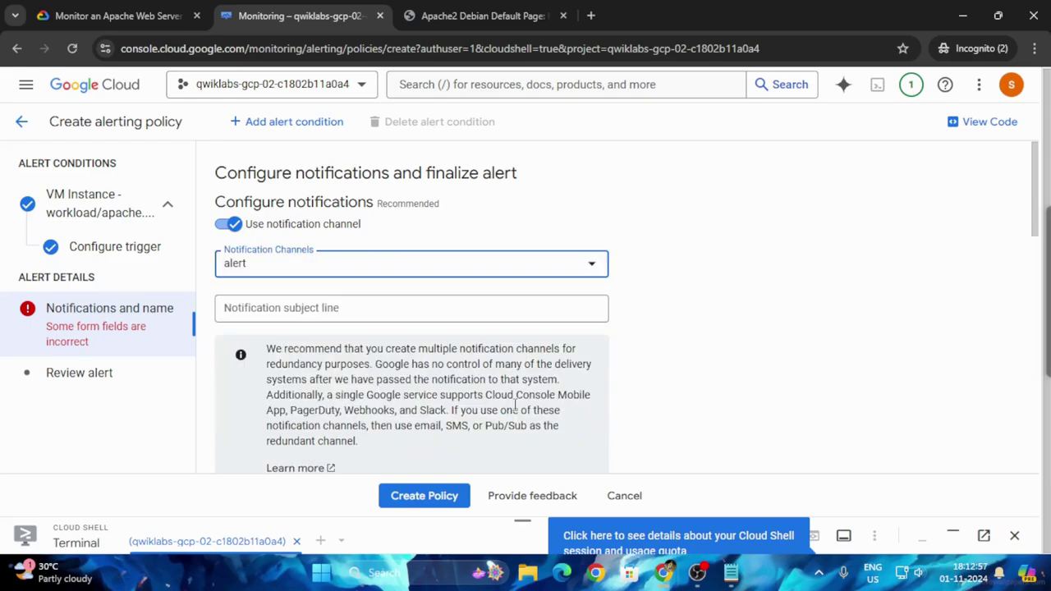
scroll(350, 329, down, 2)
scroll(350, 361, down, 5)
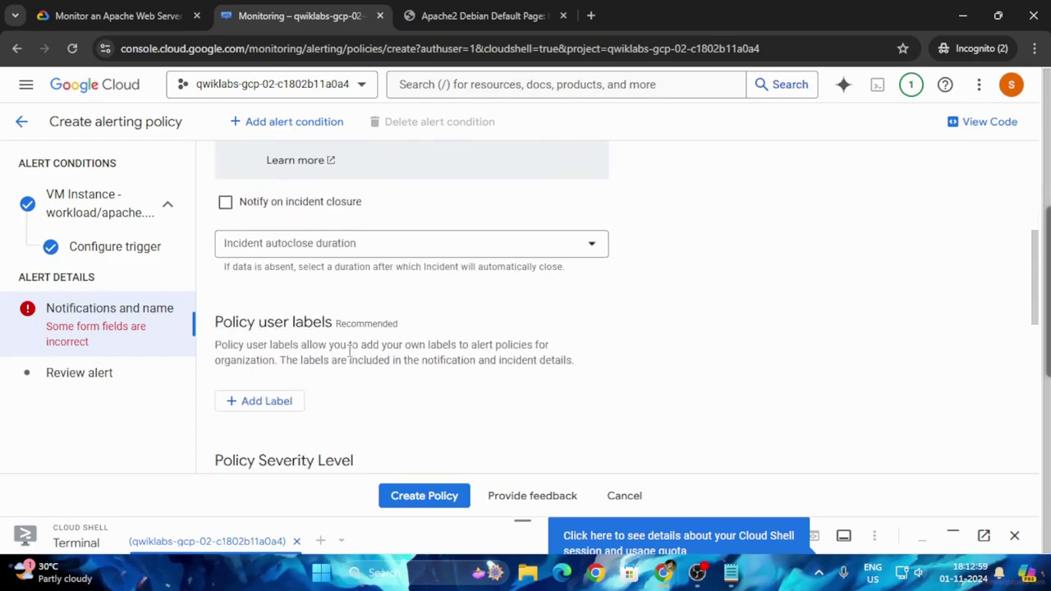
scroll(347, 369, up, 3)
- Copy the policy name from step 6 of the lab and name the alert policy "Apache traffic above threshold"
click(106, 16)
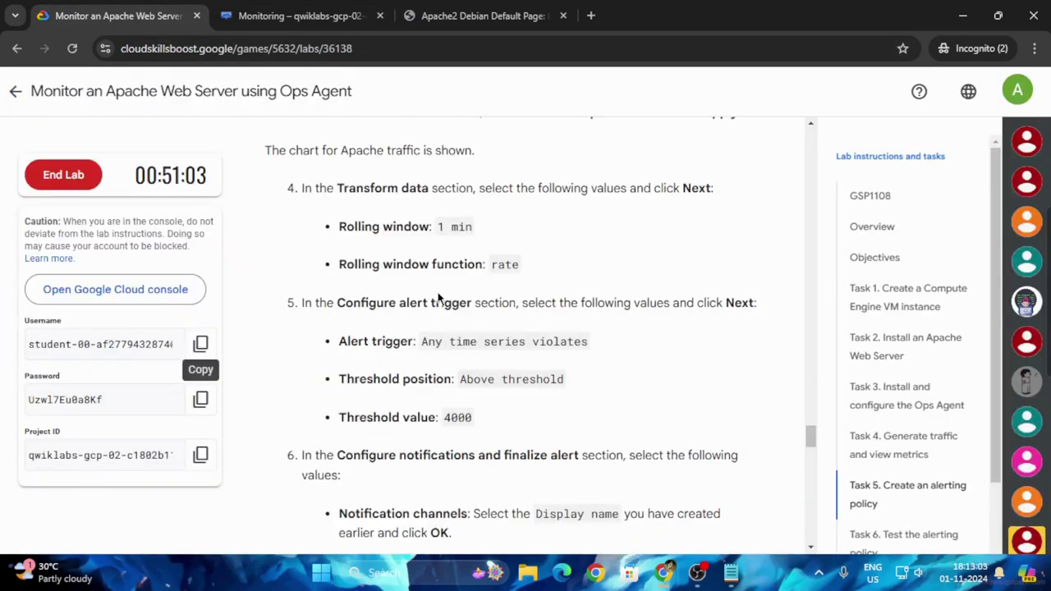
click(316, 16)
scroll(348, 304, down, 6)
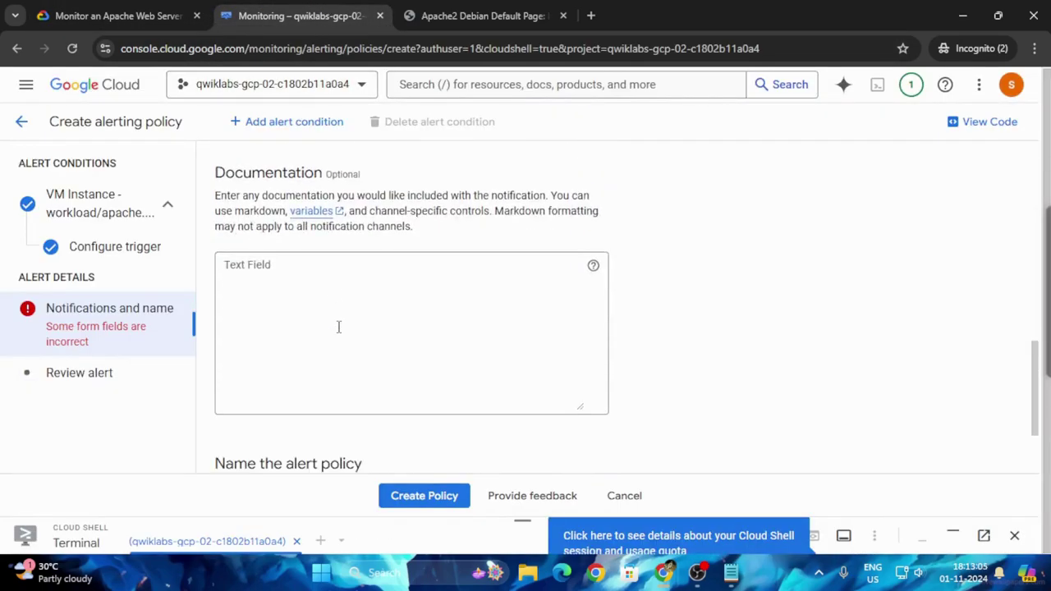
click(330, 370)
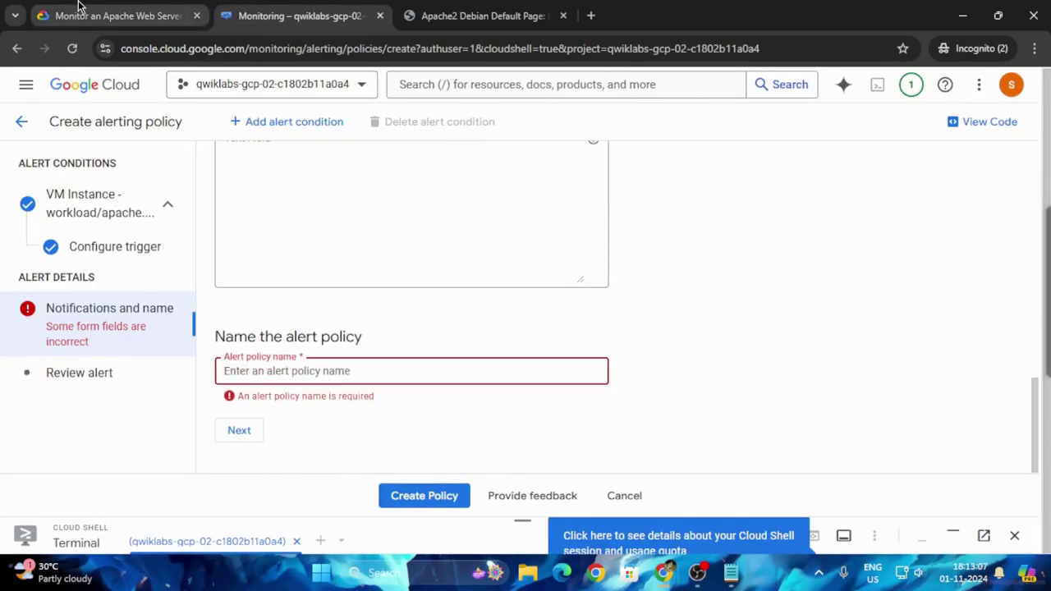
click(111, 15)
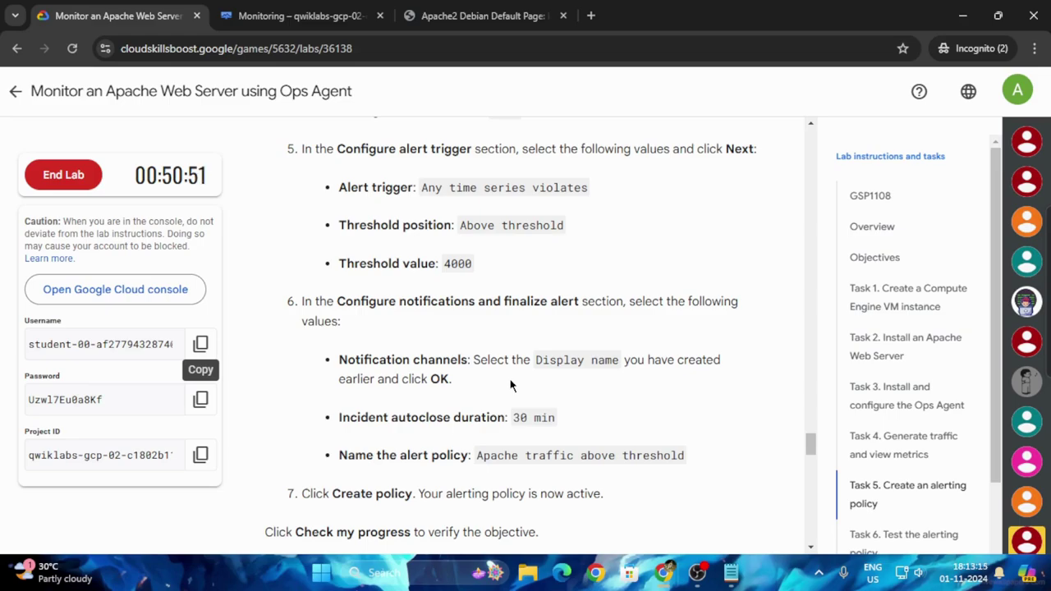
scroll(506, 393, down, 1)
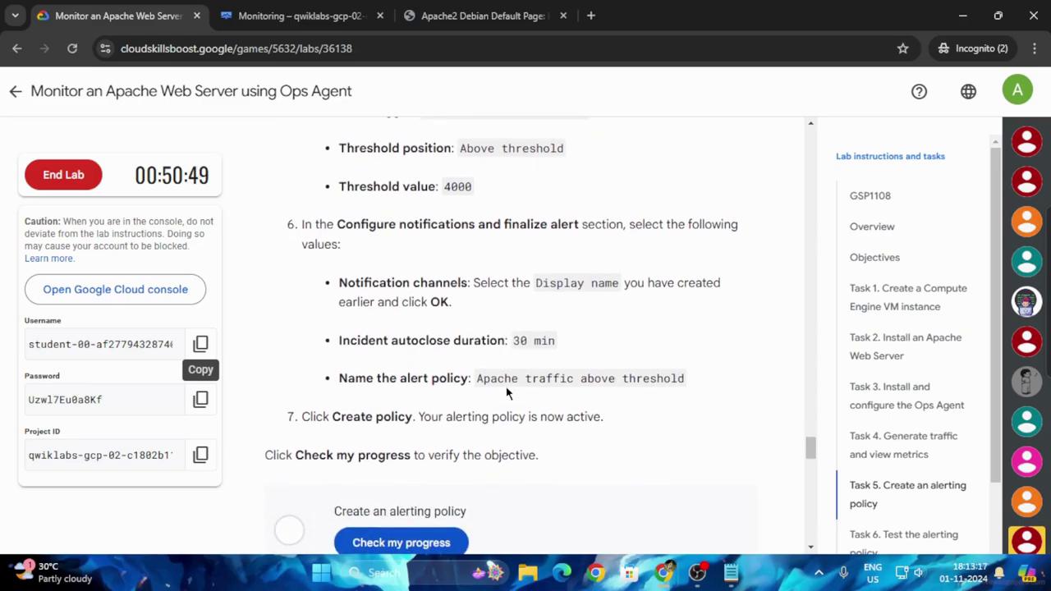
drag(476, 379, 696, 374)
key(ctrl+c)
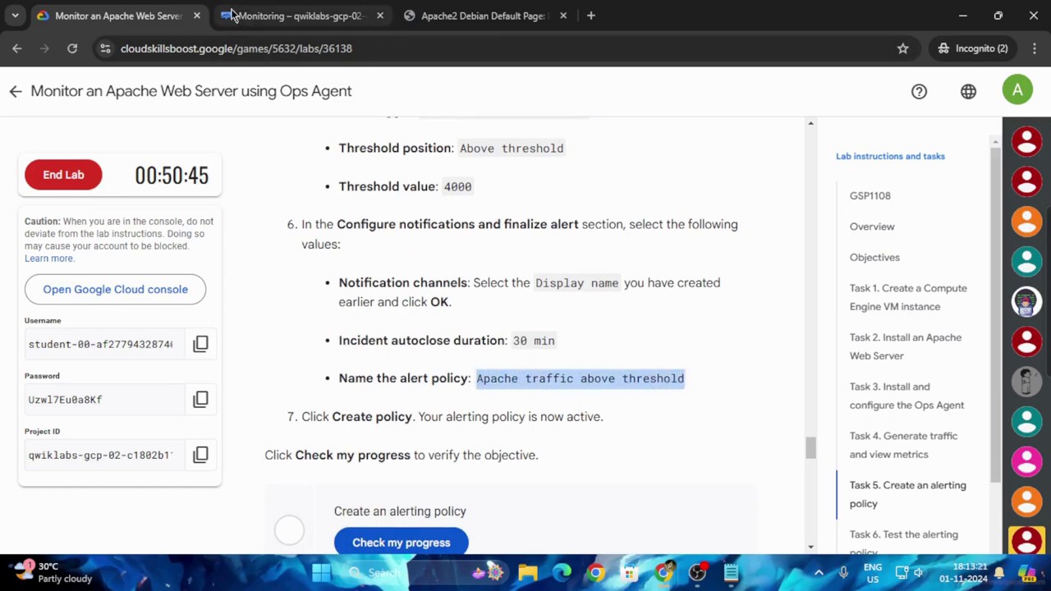
click(296, 16)
key(ctrl+v)
scroll(368, 379, up, 10)
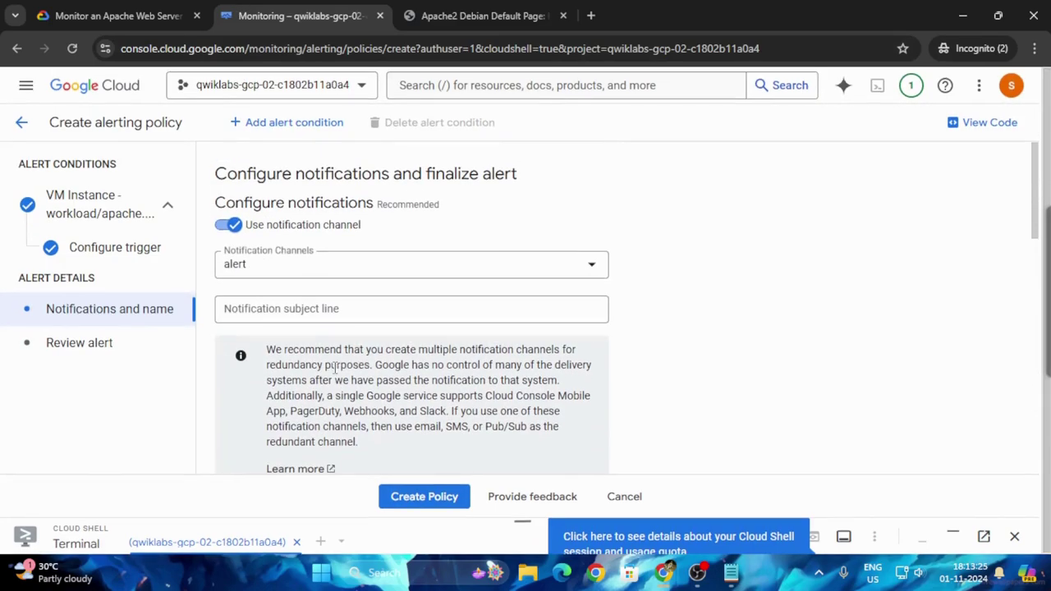
- Check step 4 of the lab, set the Apache traffic condition's rolling window to 1 min and continue to the alert trigger
click(119, 210)
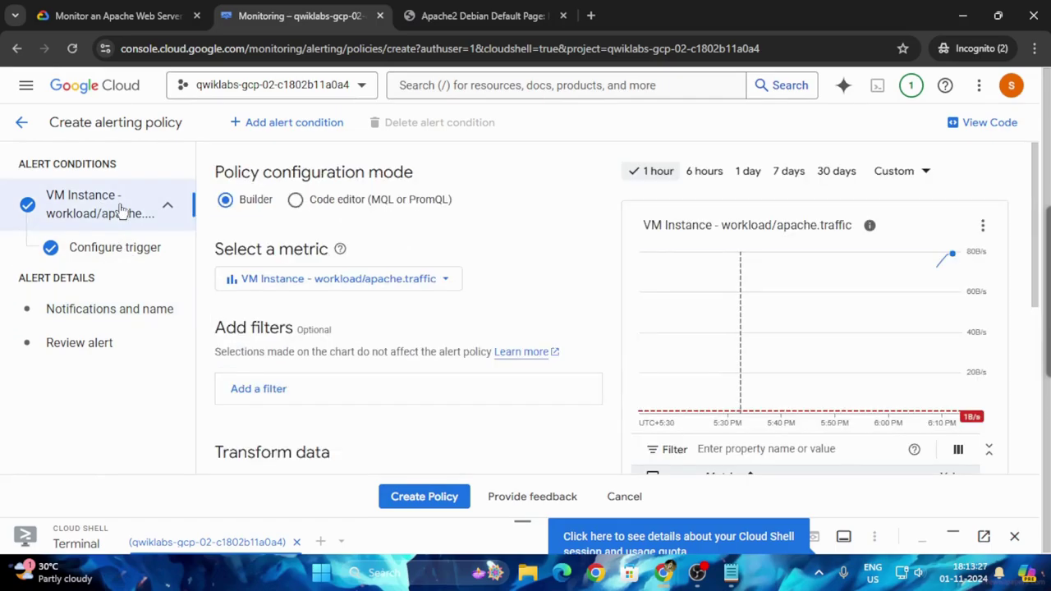
scroll(313, 362, down, 2)
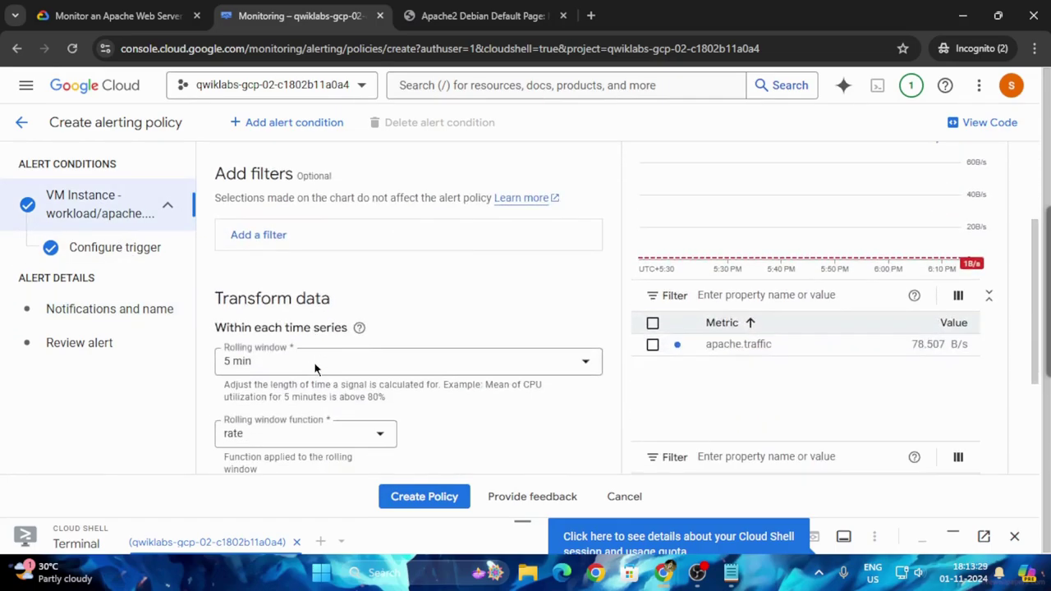
scroll(313, 362, down, 2)
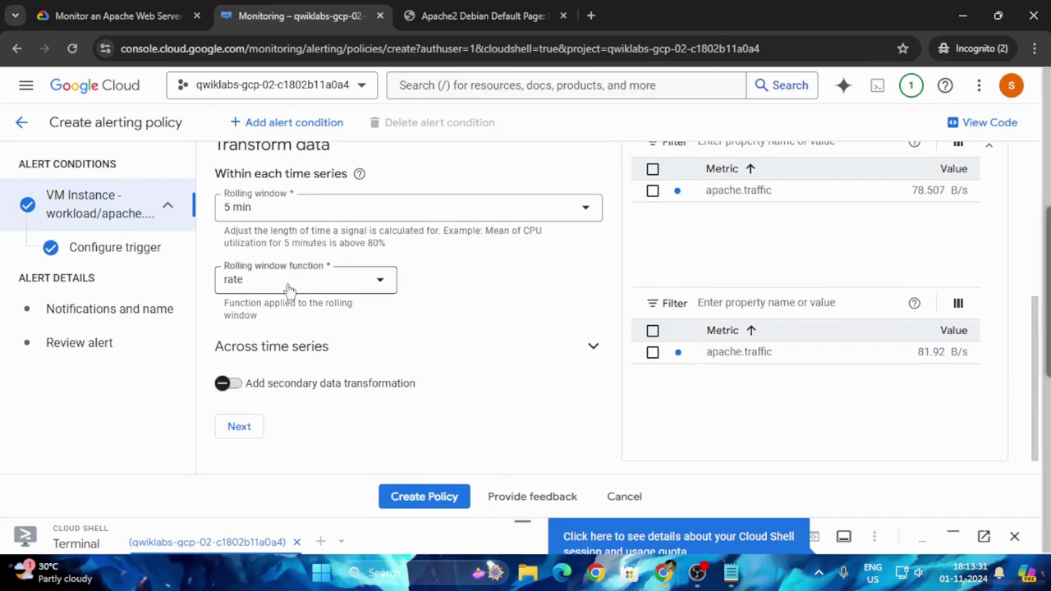
click(106, 11)
scroll(437, 277, up, 1)
scroll(437, 278, up, 2)
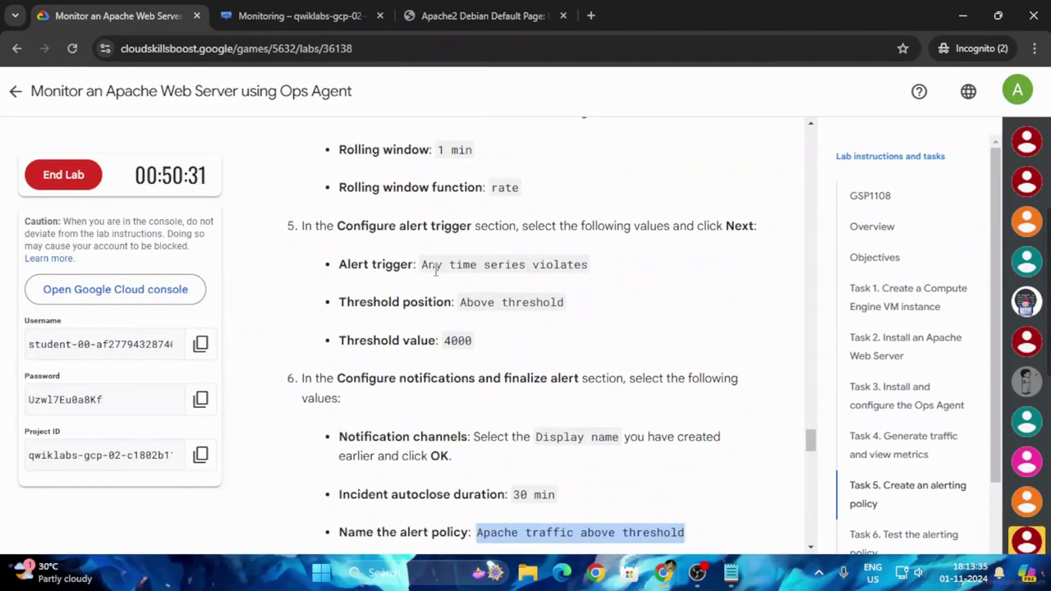
click(273, 17)
click(286, 210)
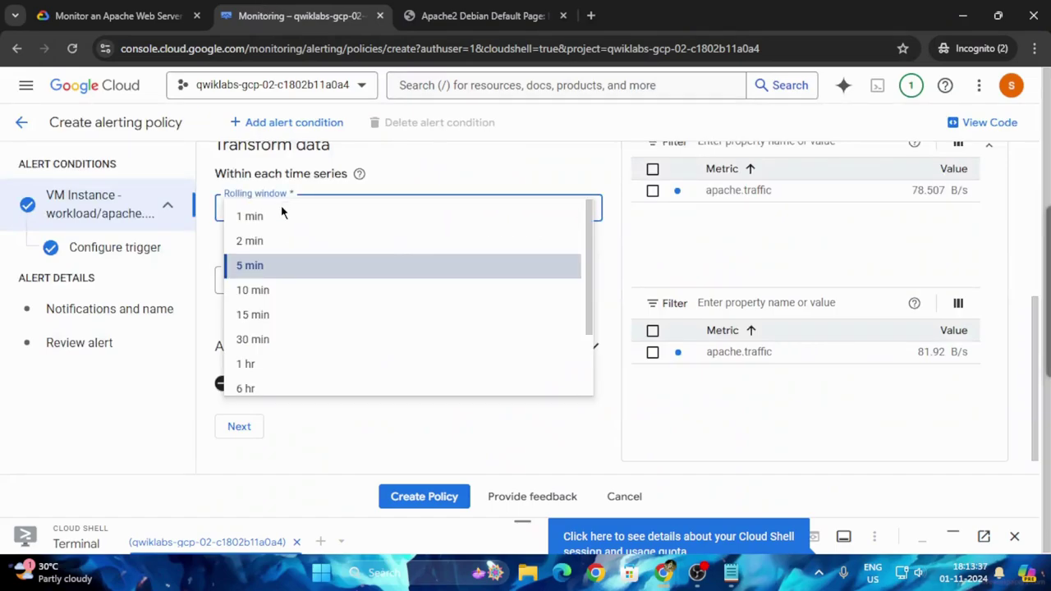
click(314, 216)
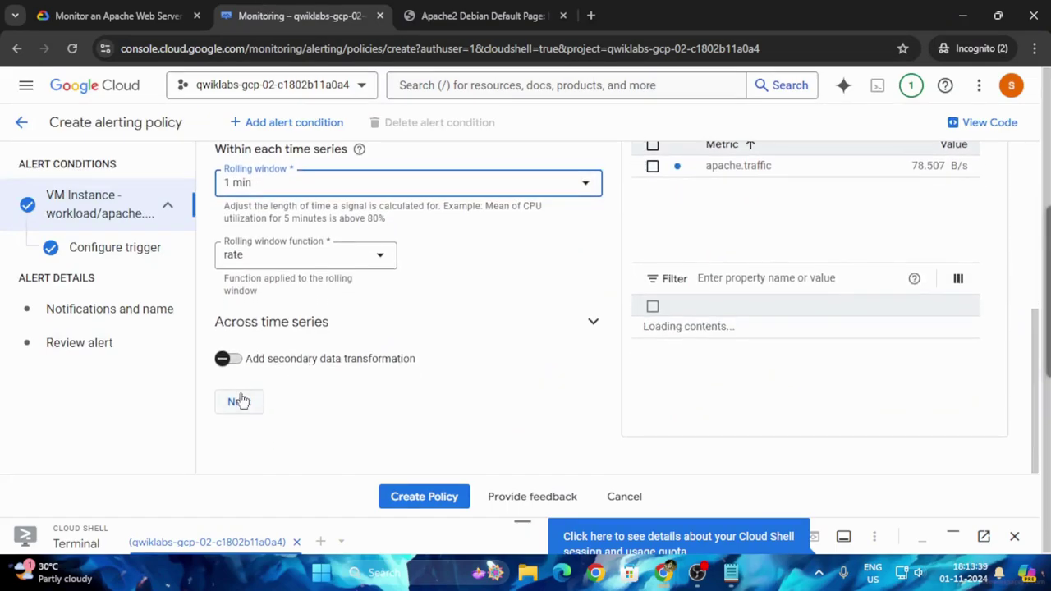
click(238, 401)
- Compare the trigger settings with step 5 of the lab and select "Any time series violates" as the alert trigger
click(119, 15)
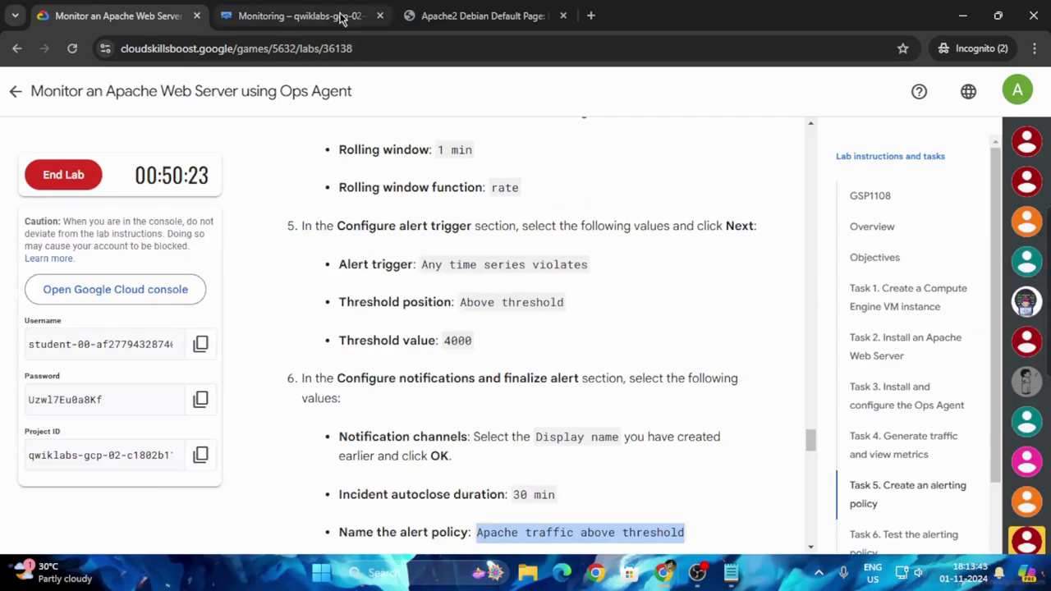
click(304, 16)
scroll(394, 318, down, 2)
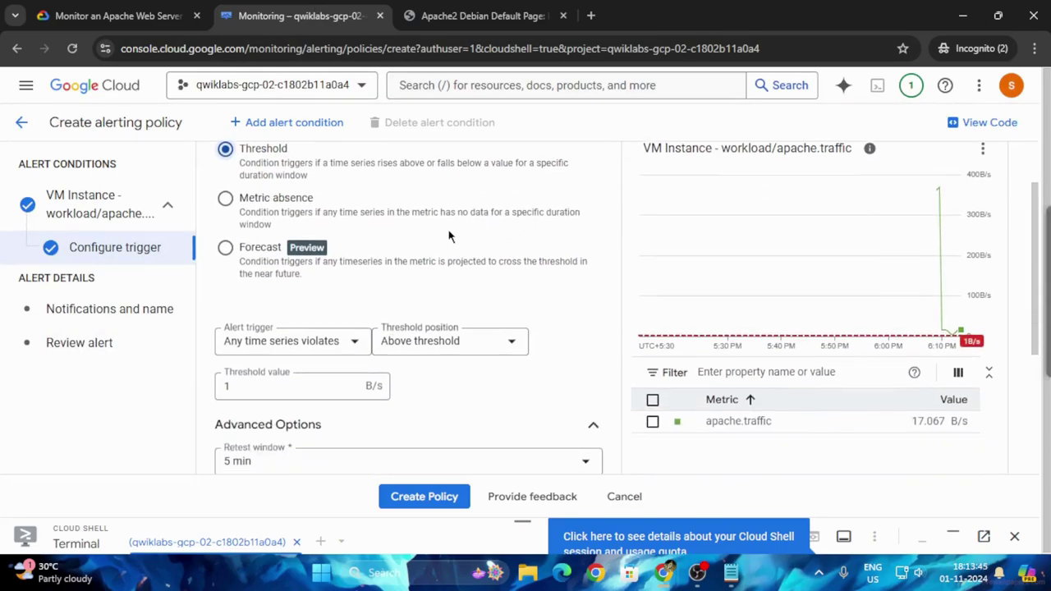
click(320, 341)
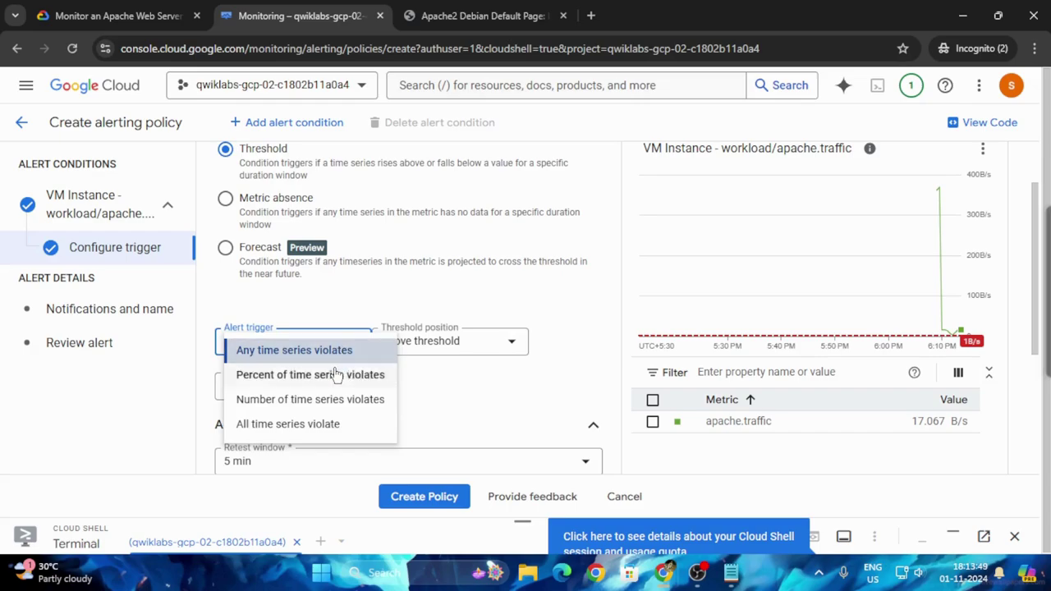
click(297, 351)
click(93, 7)
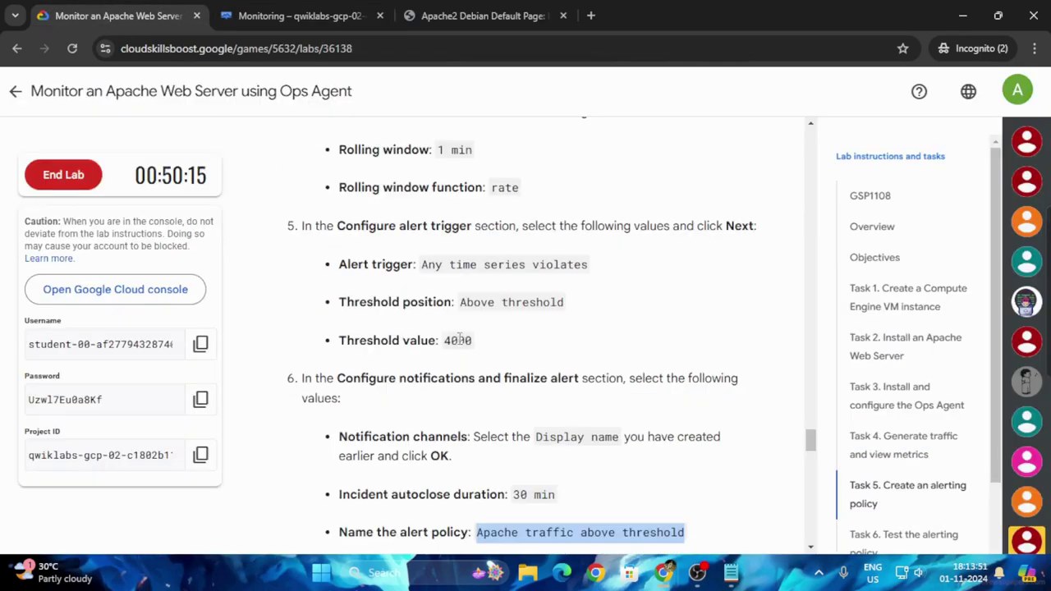
click(311, 15)
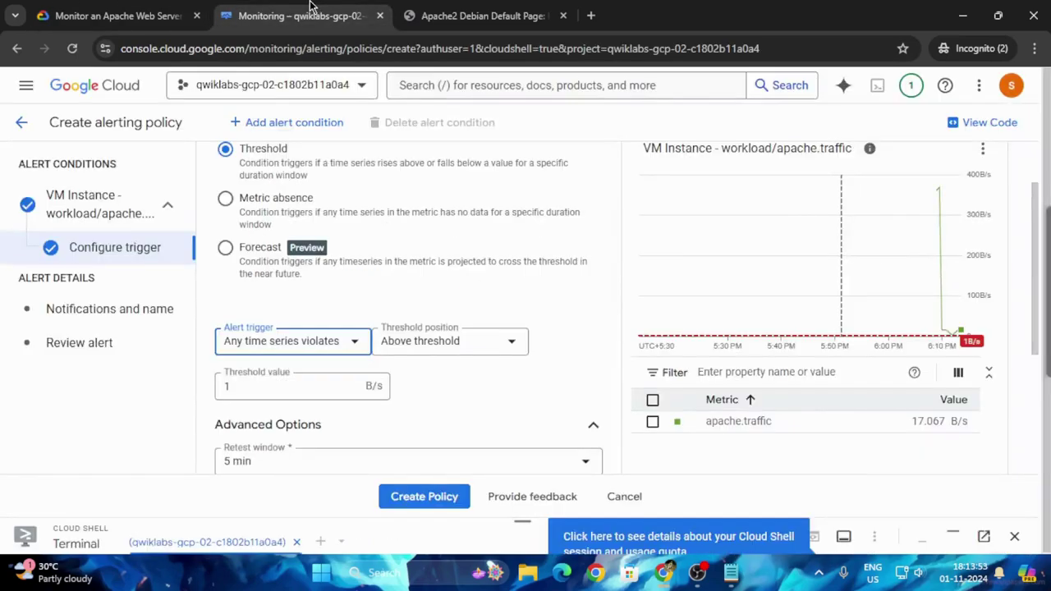
- Copy the threshold value from step 5 of the lab and set the trigger's threshold value to 4000
click(92, 15)
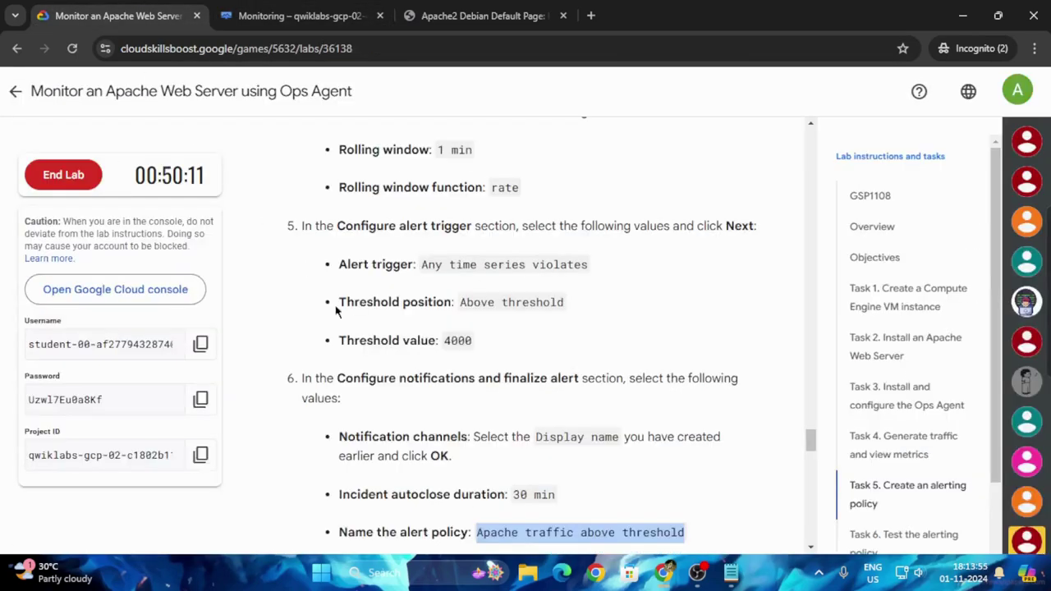
drag(444, 340, 491, 343)
key(ctrl+c)
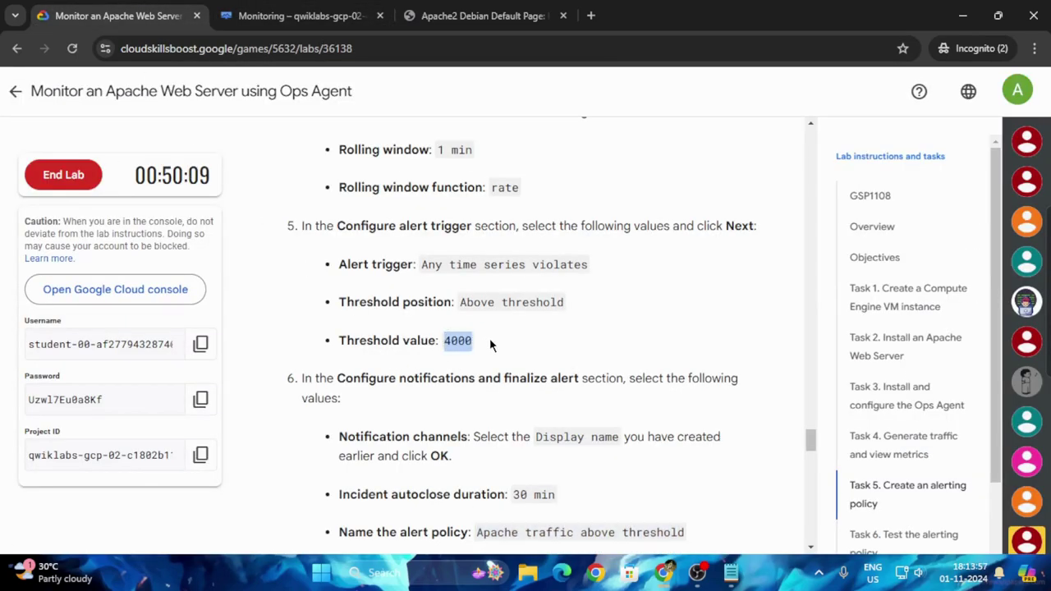
click(299, 14)
click(317, 385)
double_click(226, 387)
key(ctrl+v)
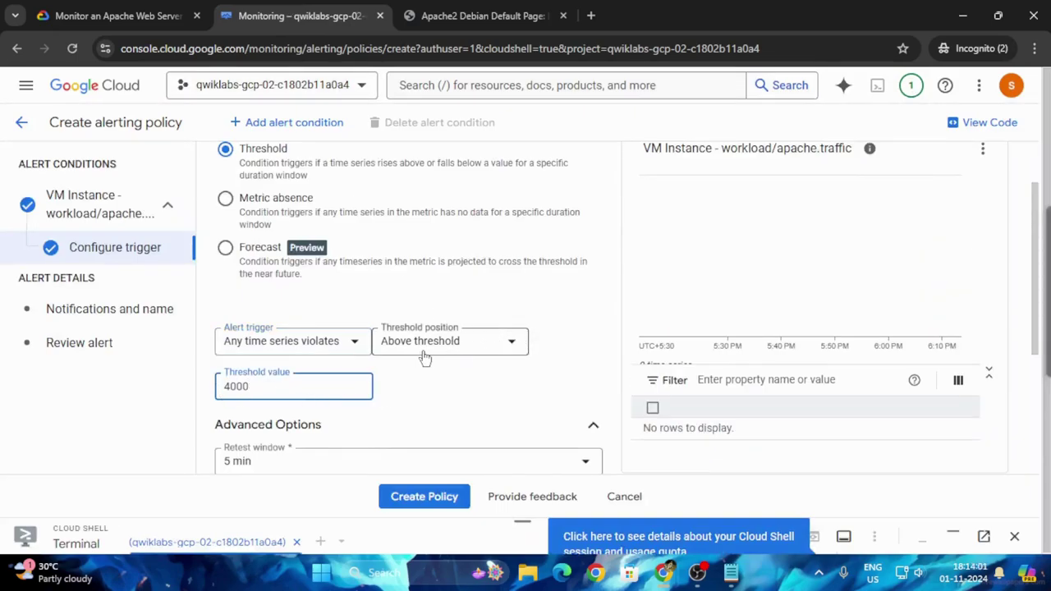
- Check the lab's step 6 notification values and continue from the trigger to the notification settings
click(99, 8)
scroll(465, 349, down, 2)
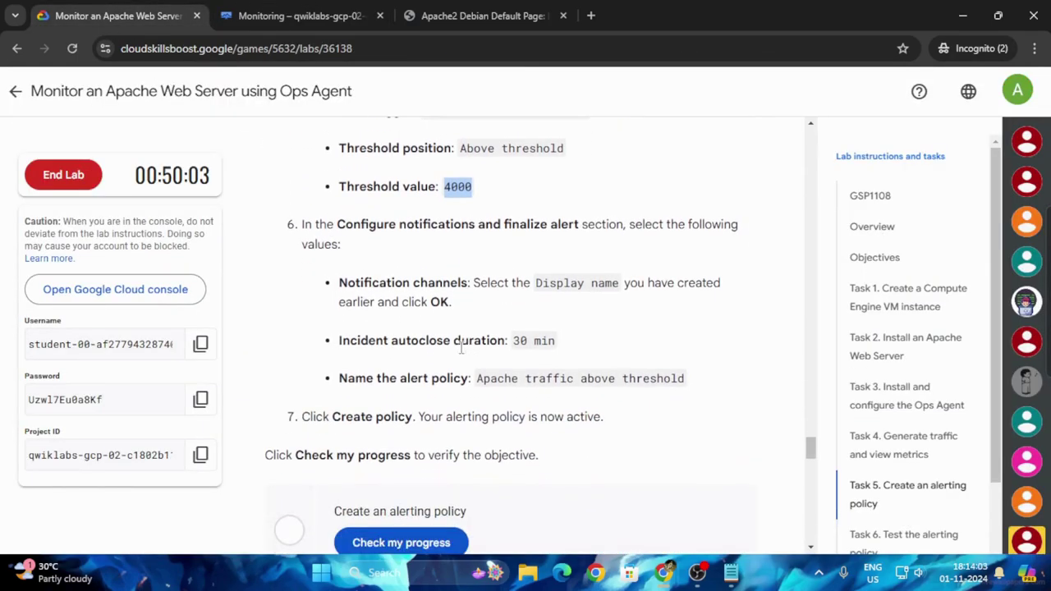
click(265, 7)
scroll(369, 446, down, 3)
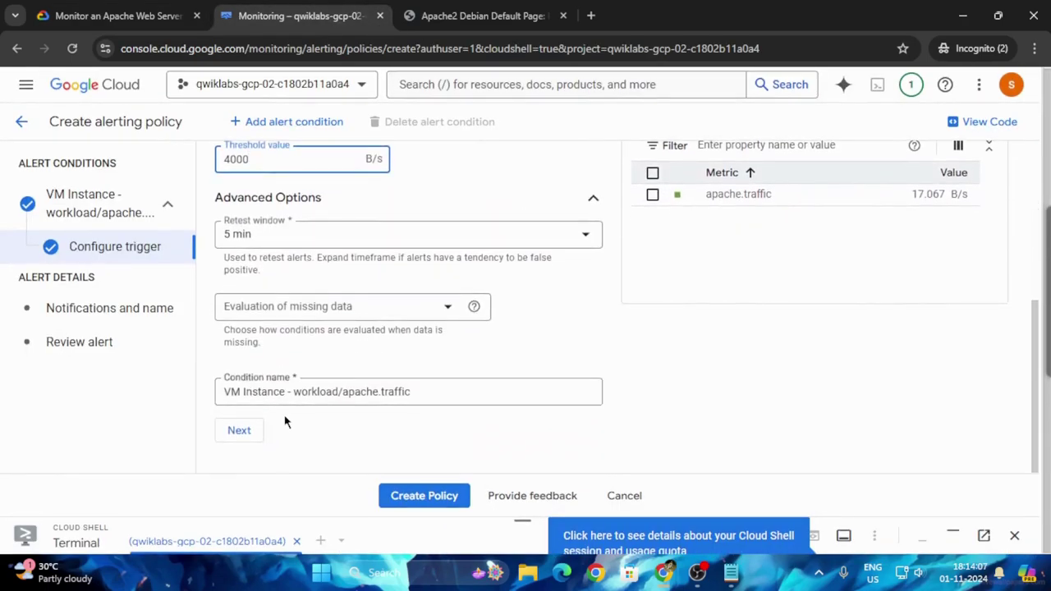
click(146, 6)
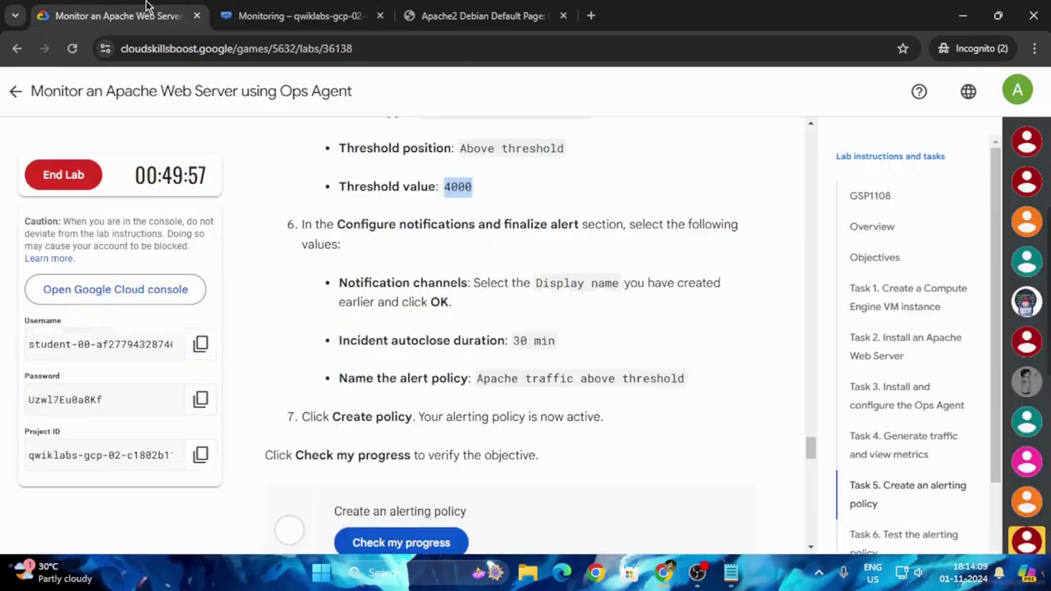
click(246, 12)
click(240, 431)
- Set the policy's incident autoclose duration to 30 min
scroll(326, 312, down, 2)
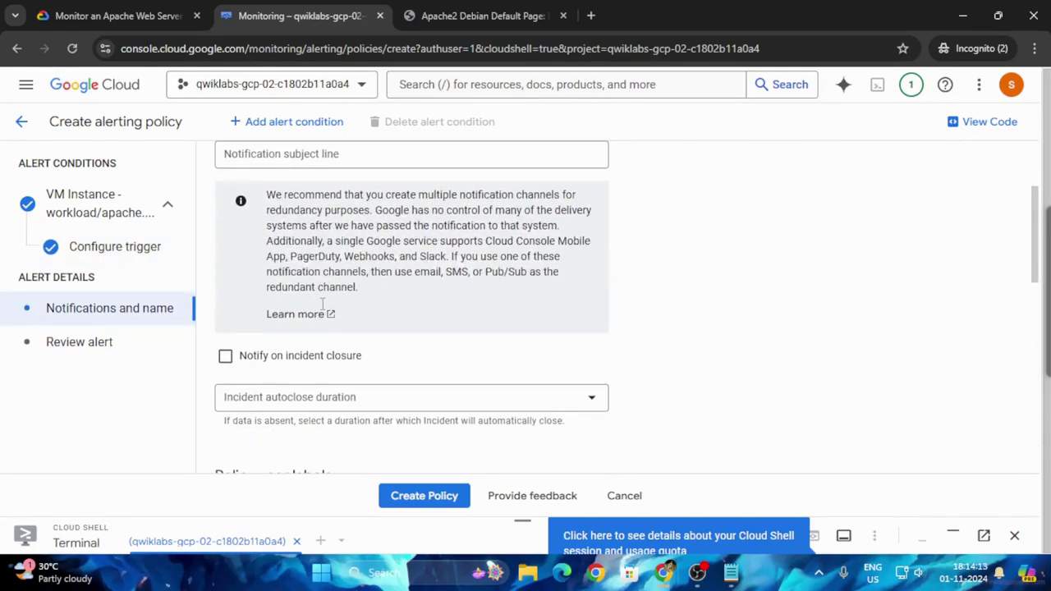
scroll(334, 320, down, 1)
click(333, 326)
click(230, 332)
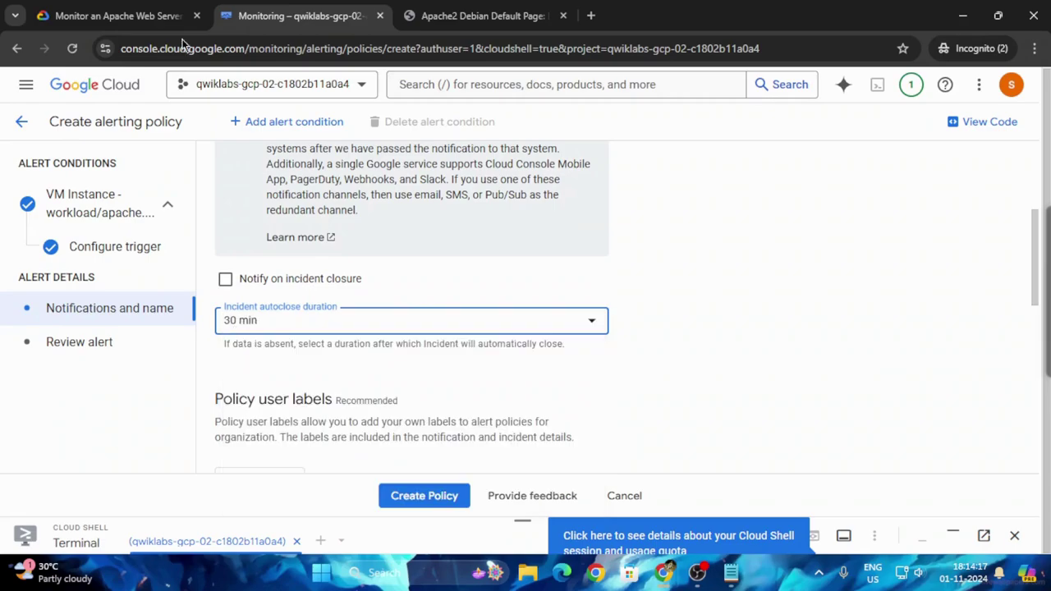
- Check the policy name against the lab, continue to the alert review and create the policy
click(124, 15)
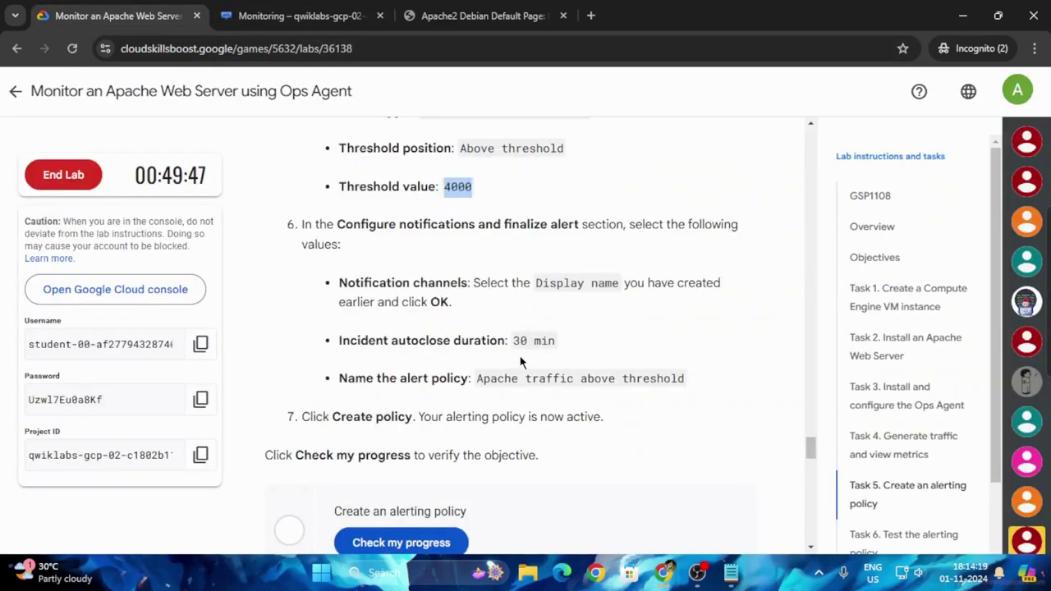
scroll(466, 364, down, 1)
click(300, 15)
scroll(264, 363, down, 7)
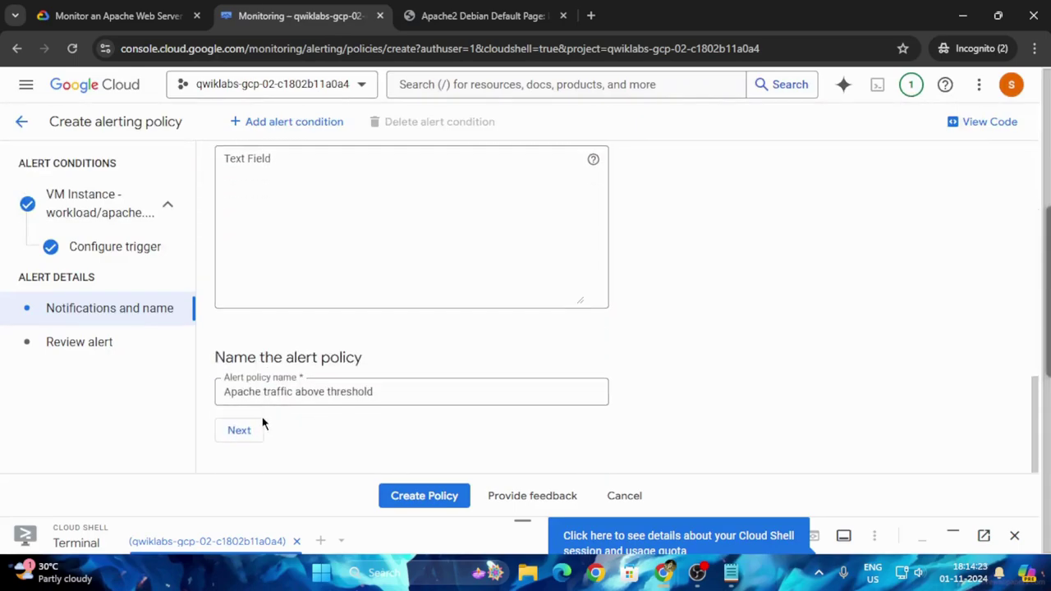
click(99, 15)
click(239, 431)
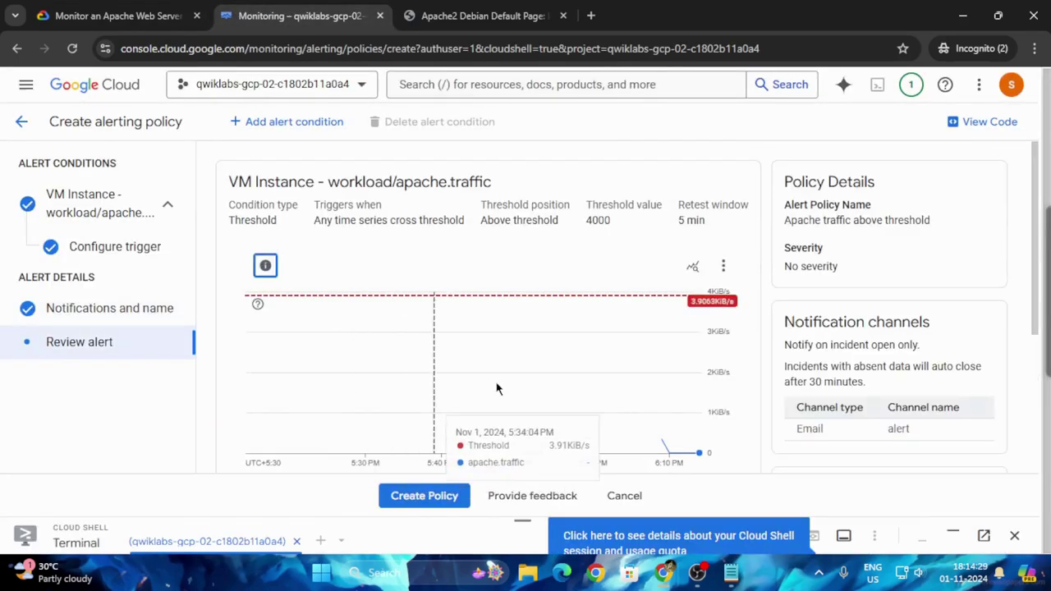
click(410, 496)
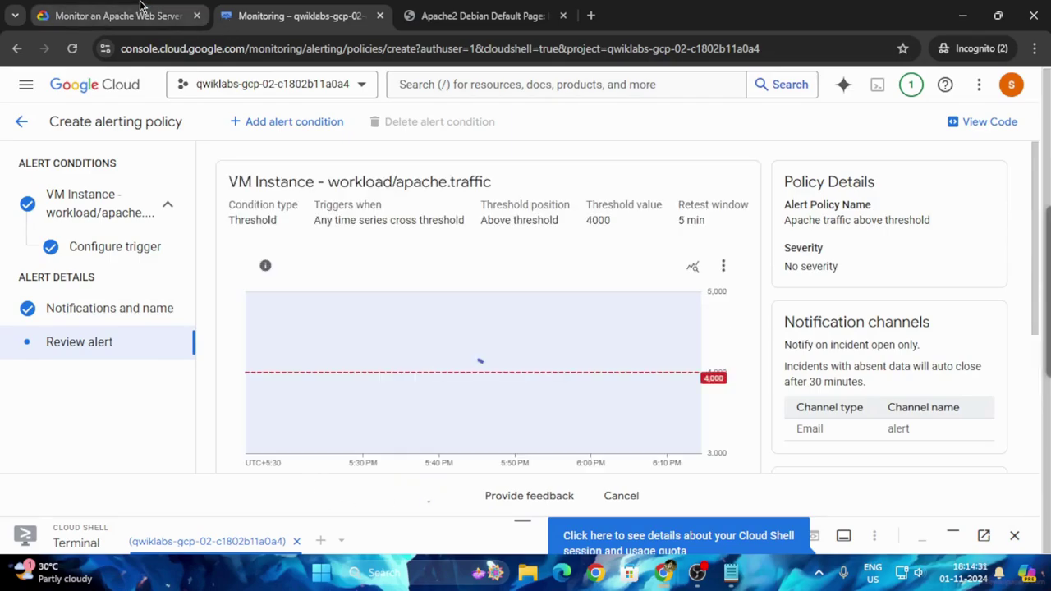
- Return to the lab instructions and check the progress of the "Create an alerting policy" objective
click(156, 16)
scroll(511, 367, down, 1)
click(408, 313)
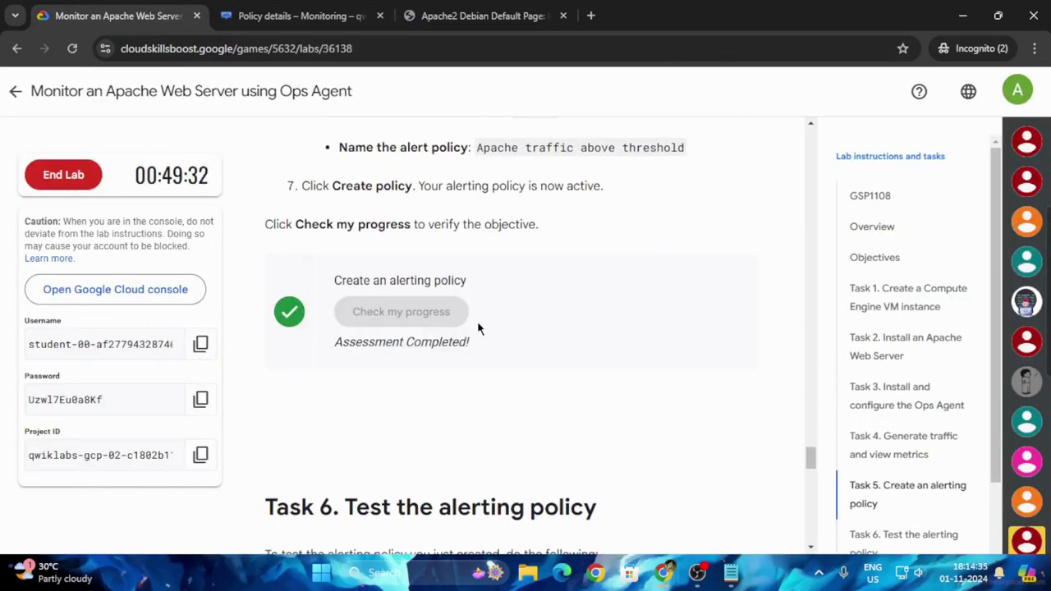
- Read through Task 6, Test the alerting policy, and the rest of the lab instructions
scroll(559, 296, down, 3)
scroll(649, 304, down, 3)
scroll(649, 337, up, 2)
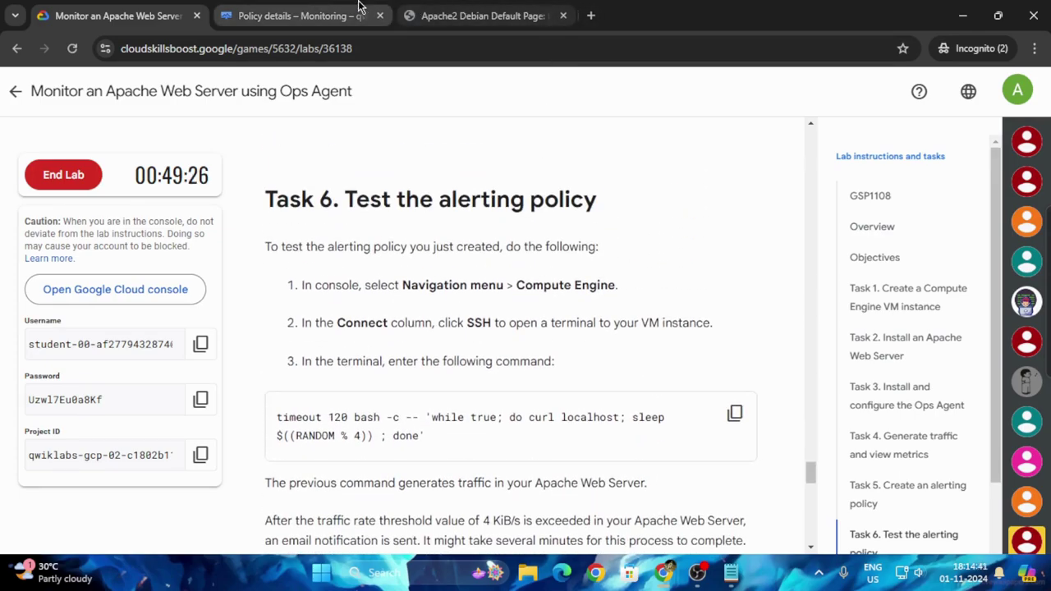
scroll(528, 387, down, 5)
scroll(538, 382, down, 7)
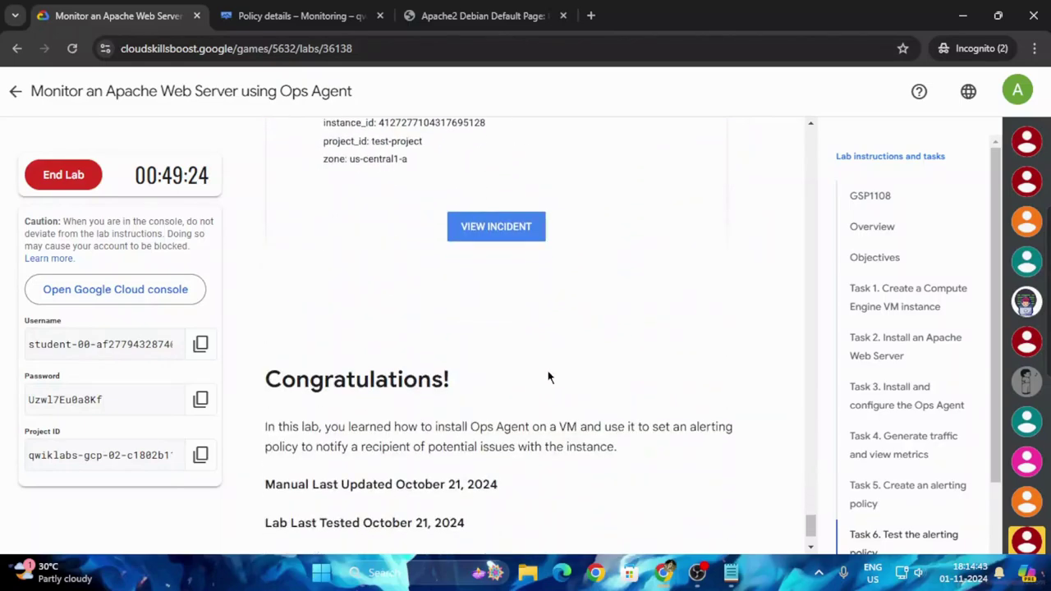
scroll(547, 368, up, 7)
- Go back to the Arcade Trivia game page and look up the lab's status in the November Week 2 module
click(14, 91)
scroll(727, 404, down, 10)
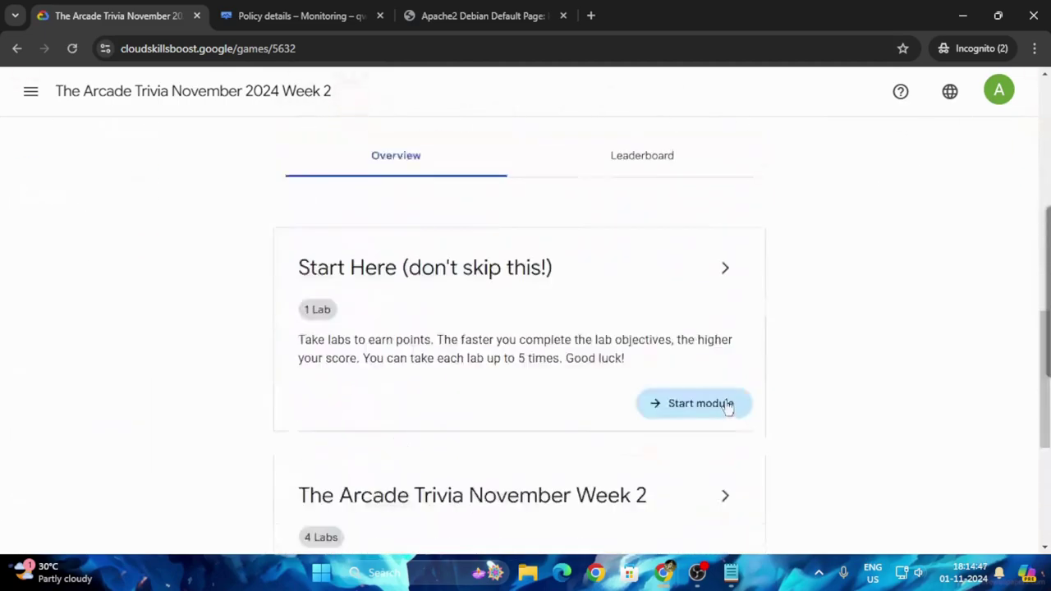
click(726, 163)
scroll(712, 294, down, 3)
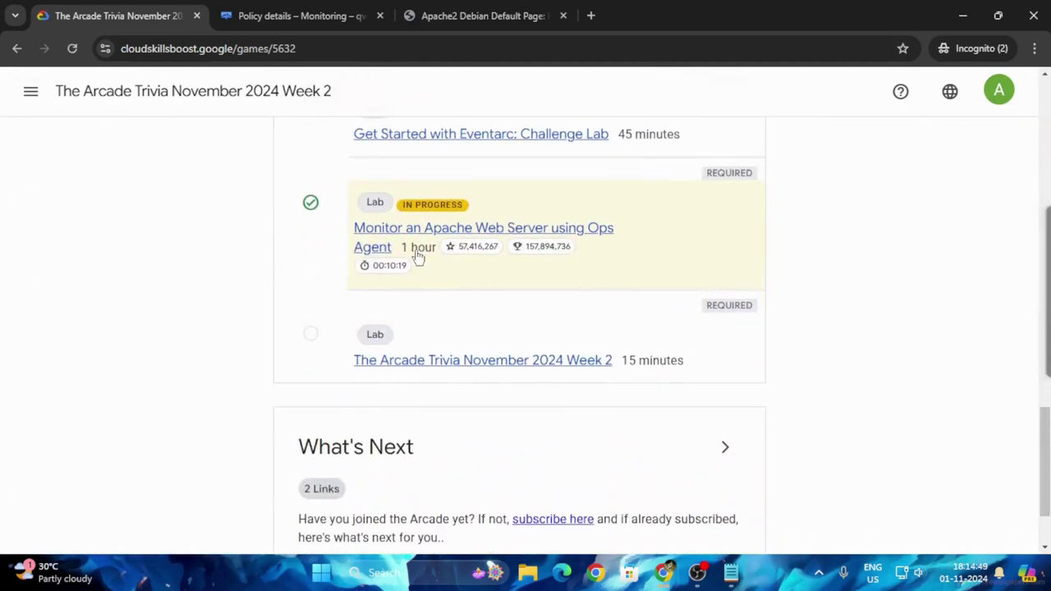
- Reopen the "Monitor an Apache Web Server using Ops Agent" lab and end it
click(361, 237)
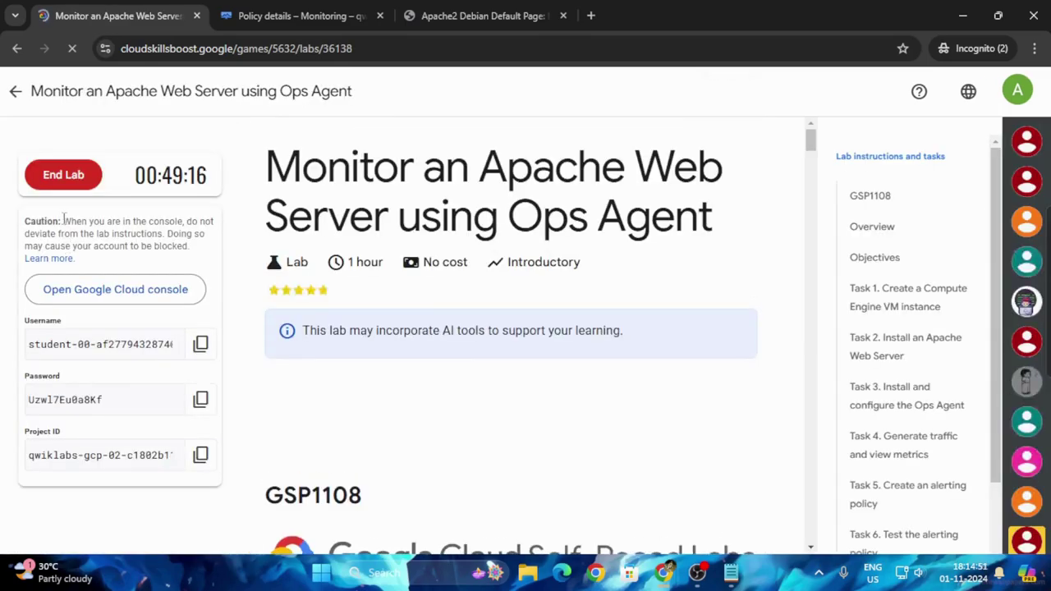
click(66, 175)
click(674, 363)
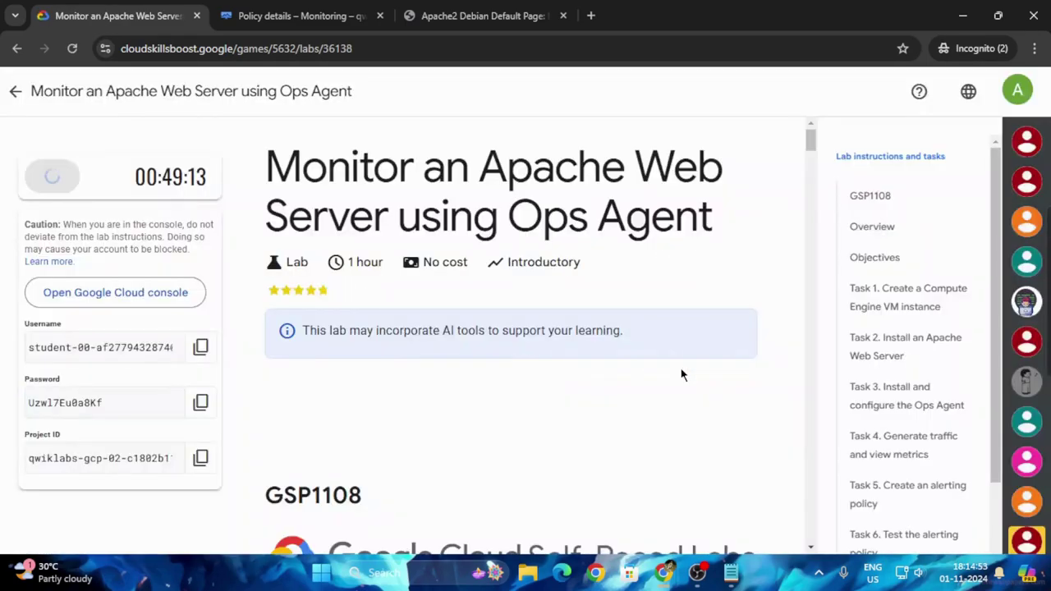